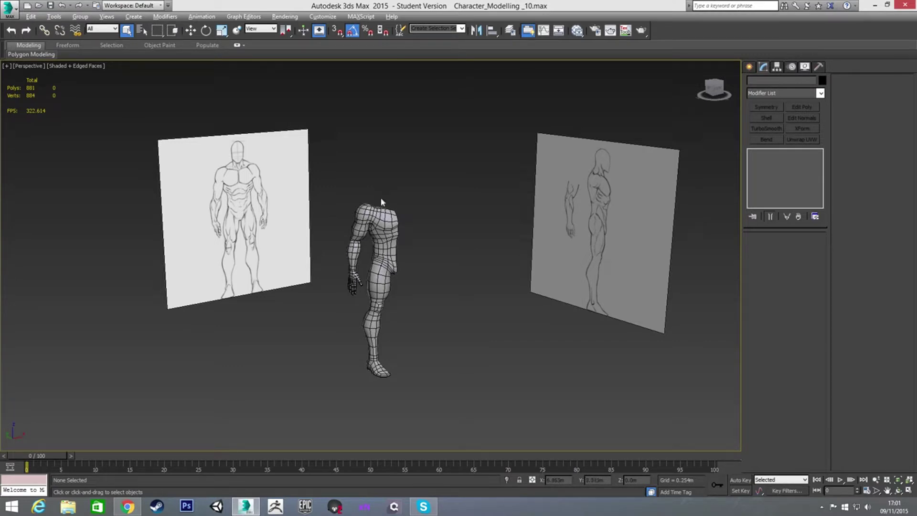
Create a box about 0.266 m long and 0.169 m wide around the head outline in the front view.
key("f")
middle_click_drag(365, 130, 381, 203)
scroll(378, 179, "up", 4)
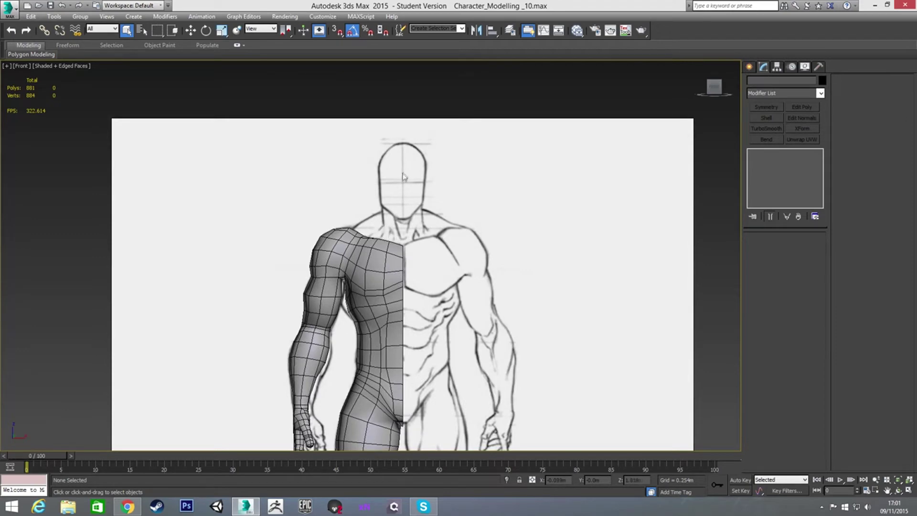
scroll(396, 209, "up", 4)
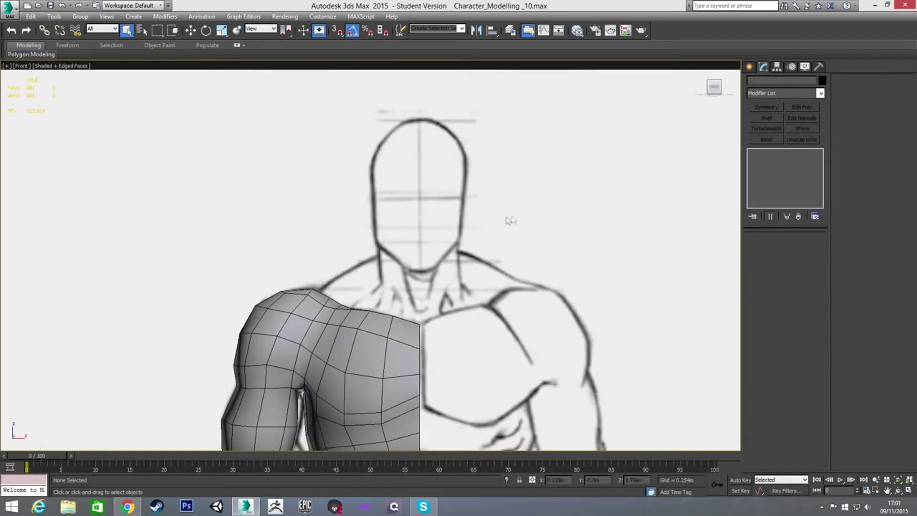
left_click(749, 67)
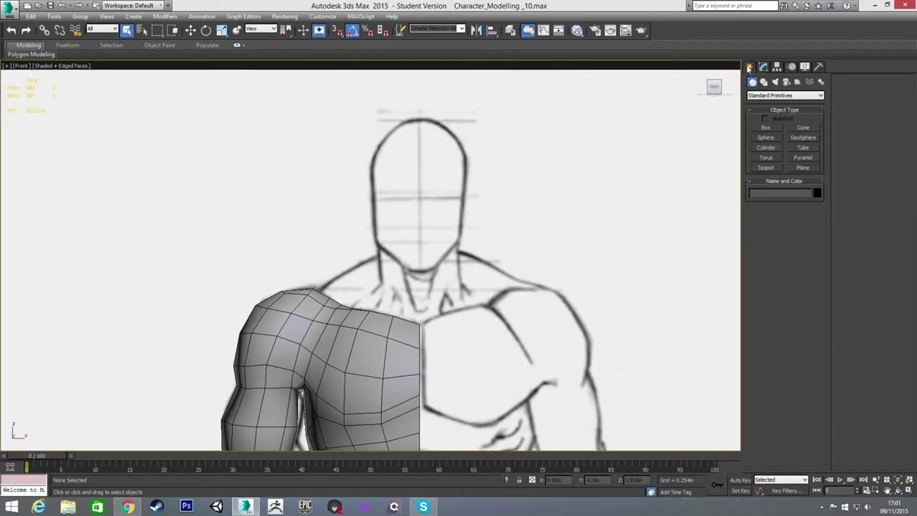
left_click(765, 128)
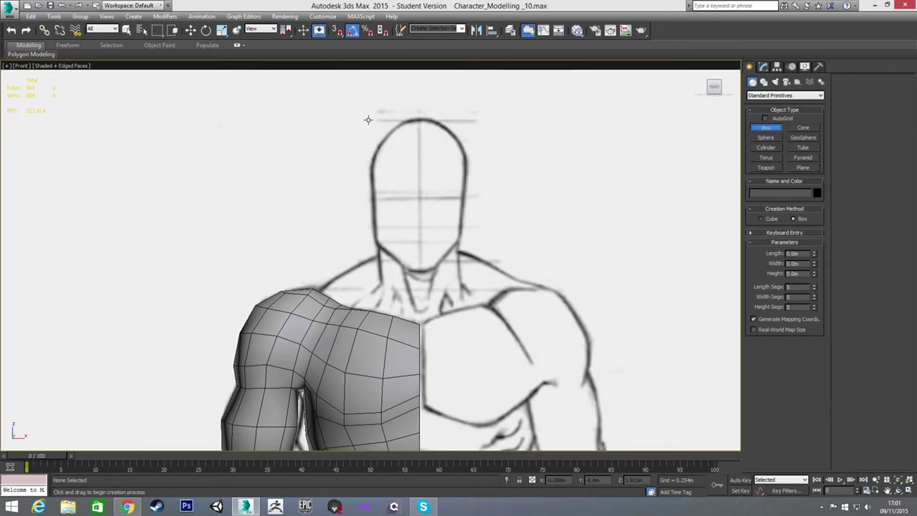
left_click_drag(370, 118, 468, 273)
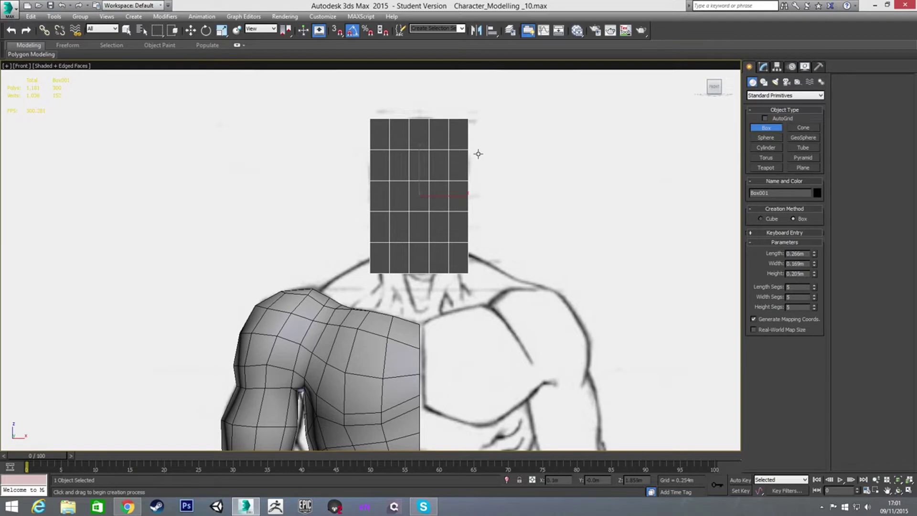
right_click(491, 210)
Assign the existing plain Standard material to the new head box.
middle_click_drag(418, 195, 483, 209, "alt")
key("m")
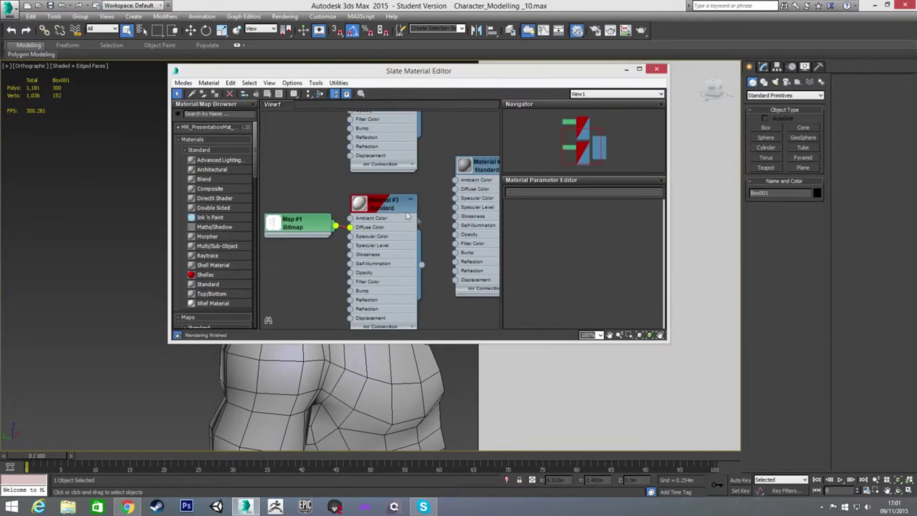
left_click(476, 171)
key("m")
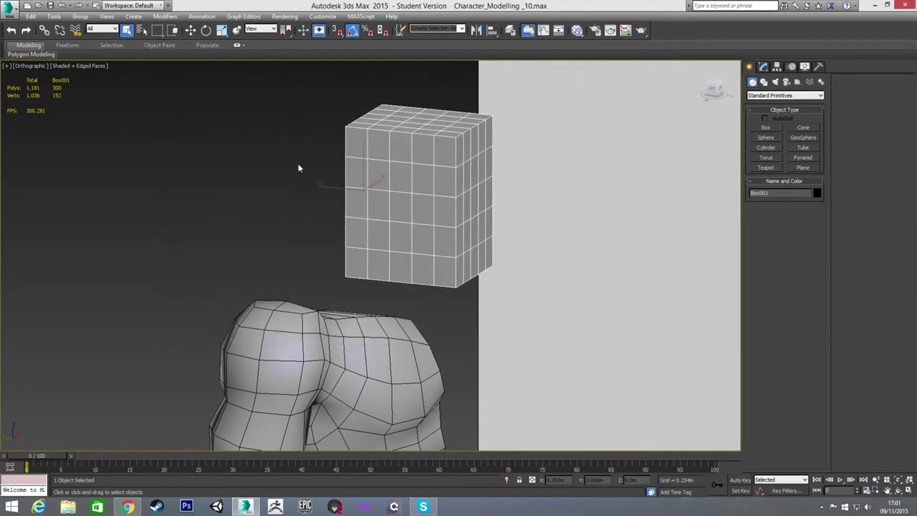
Make the head box see-through and move it horizontally over the head profile in the left view.
key("l")
middle_click_drag(389, 159, 433, 210)
scroll(421, 182, "up", 10)
key("w")
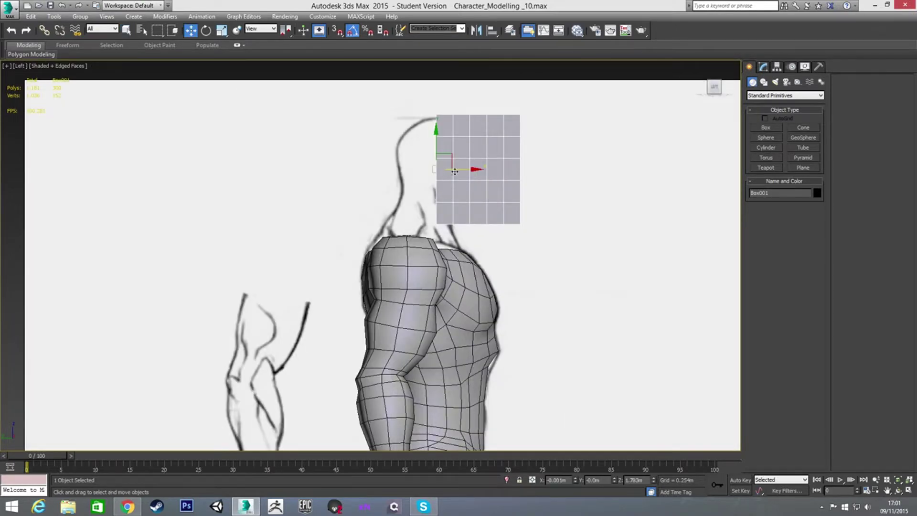
key("alt+x")
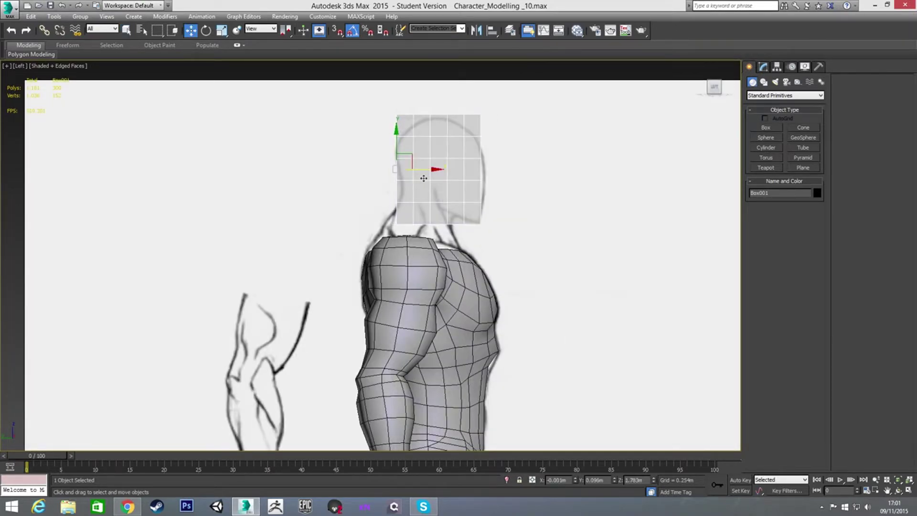
Set the box's height to about 0.217 m and its length, width and height segments to 1.
left_click(763, 68)
left_click_drag(814, 266, 815, 262)
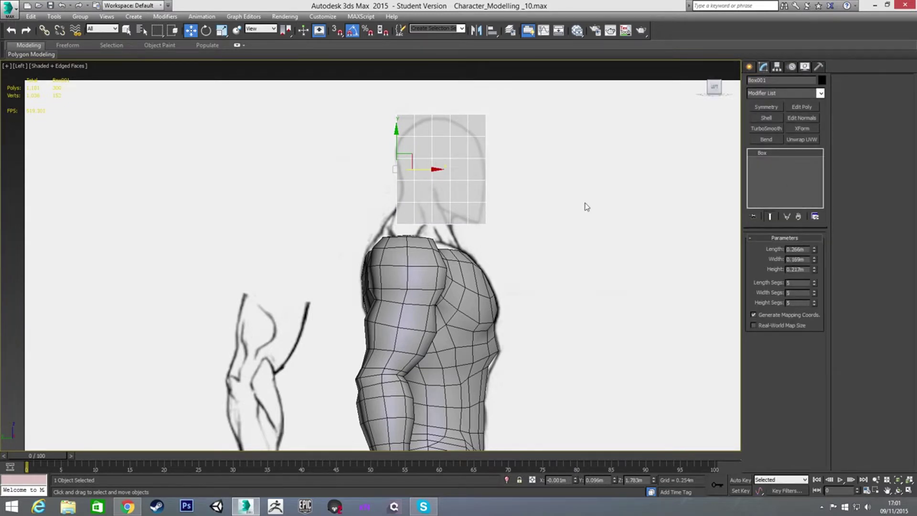
middle_click_drag(585, 204, 599, 220)
left_click_drag(814, 283, 815, 301)
Align the box with the head outline in the front view and convert it to Editable Poly.
key("f")
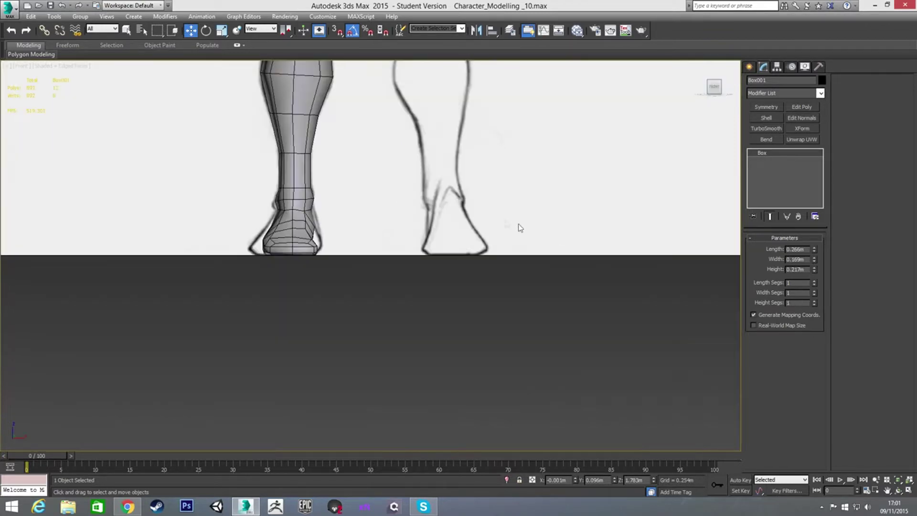
key("z")
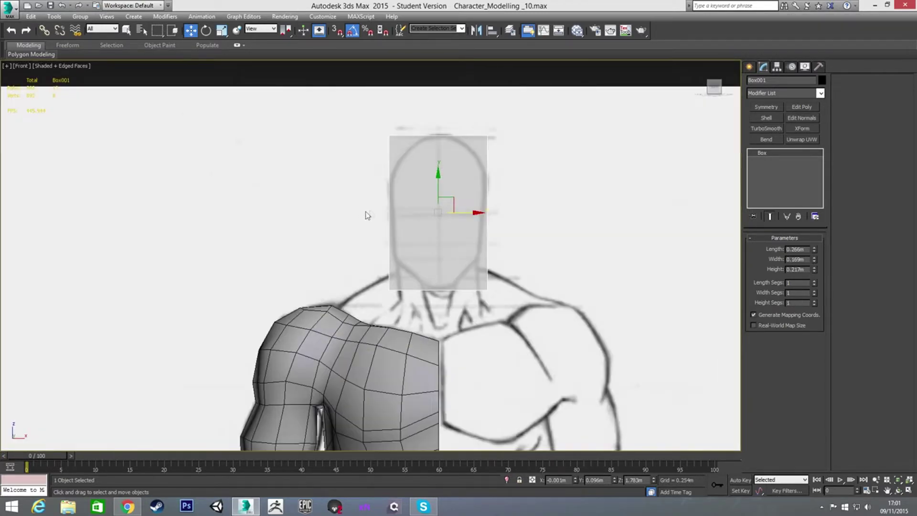
left_click_drag(493, 213, 464, 194)
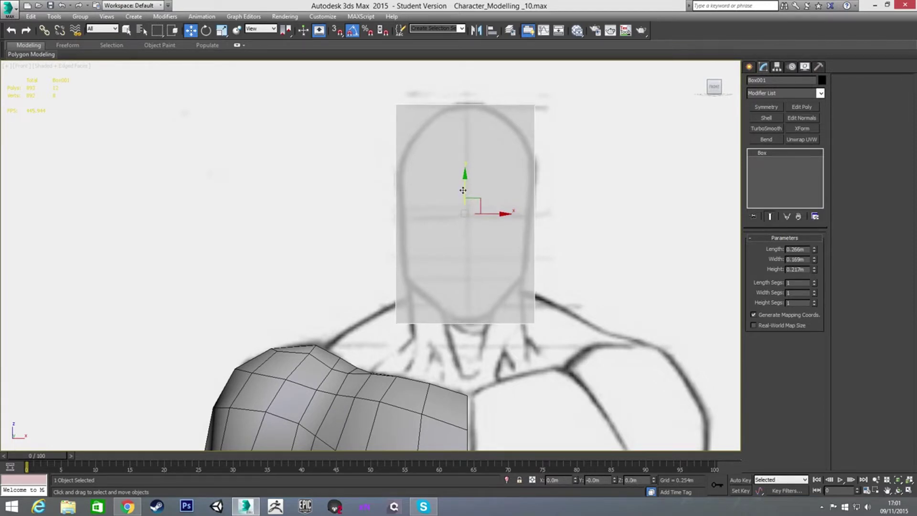
scroll(536, 219, "down", 3)
right_click(570, 237)
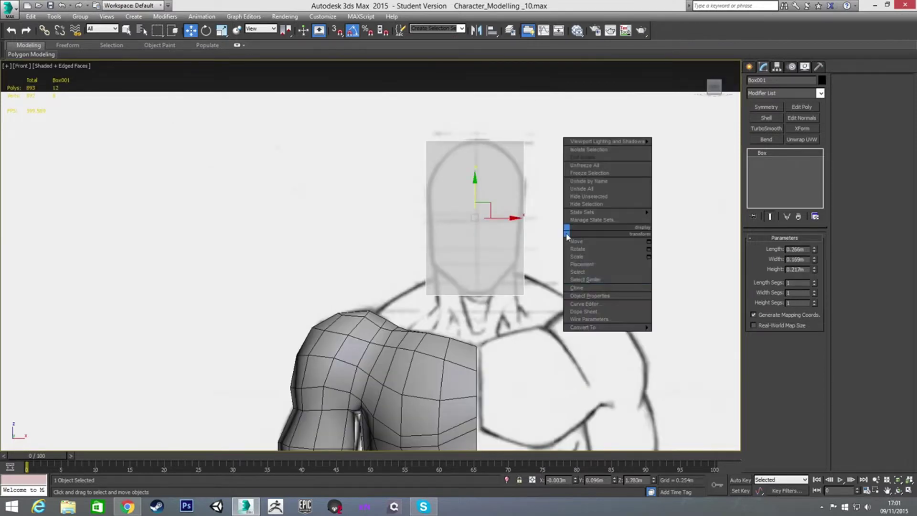
mouse_move(609, 332)
left_click(670, 339)
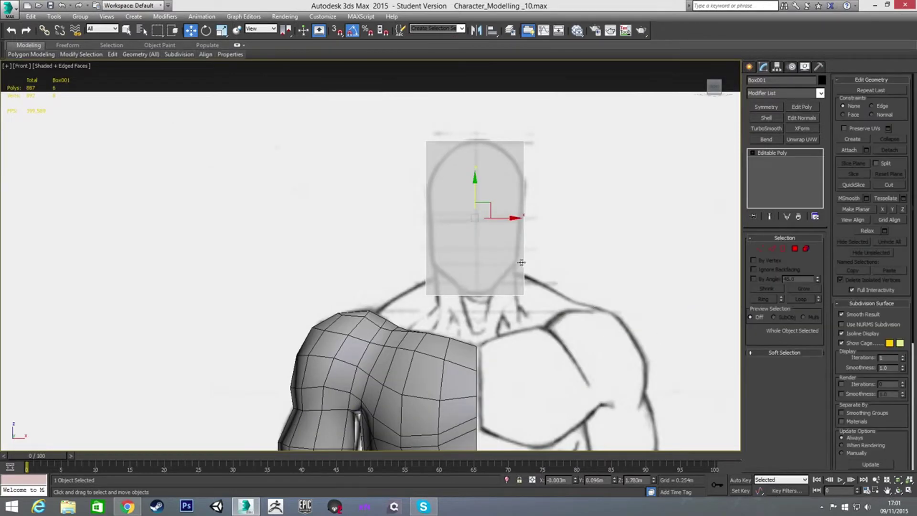
Connect the box's four vertical edges with a horizontal edge loop halfway up the head.
key("2")
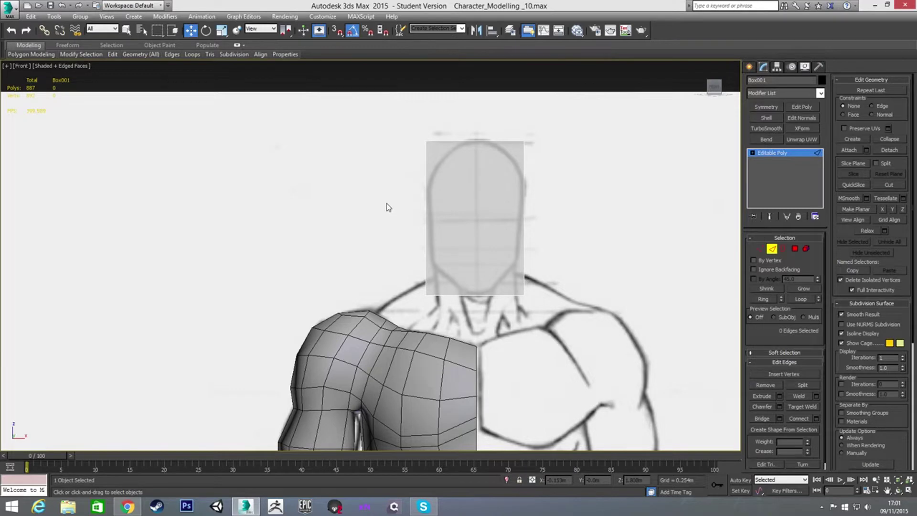
key("l")
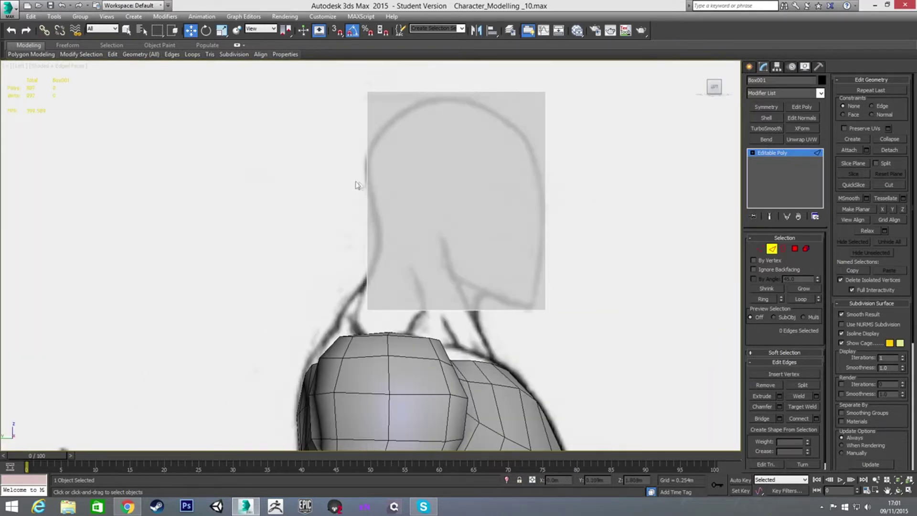
left_click_drag(522, 204, 522, 204)
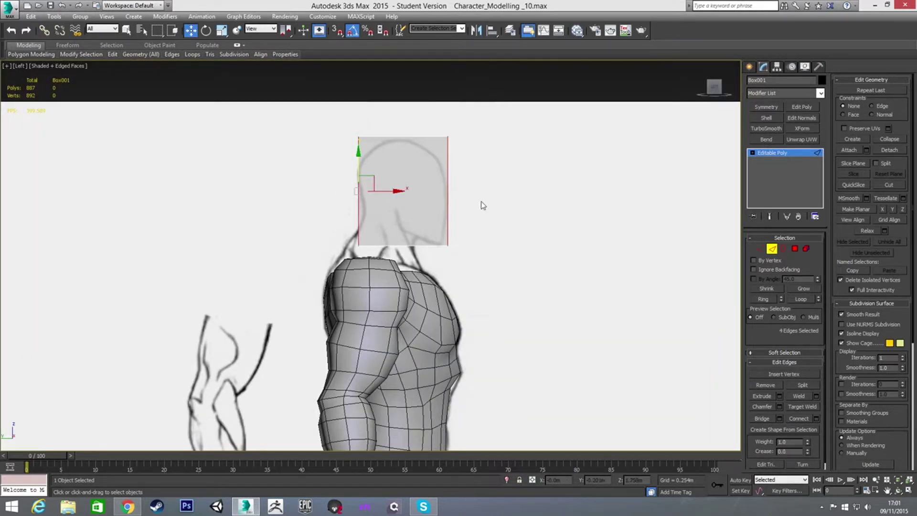
key("ctrl+shift+e")
scroll(403, 191, "up", 2)
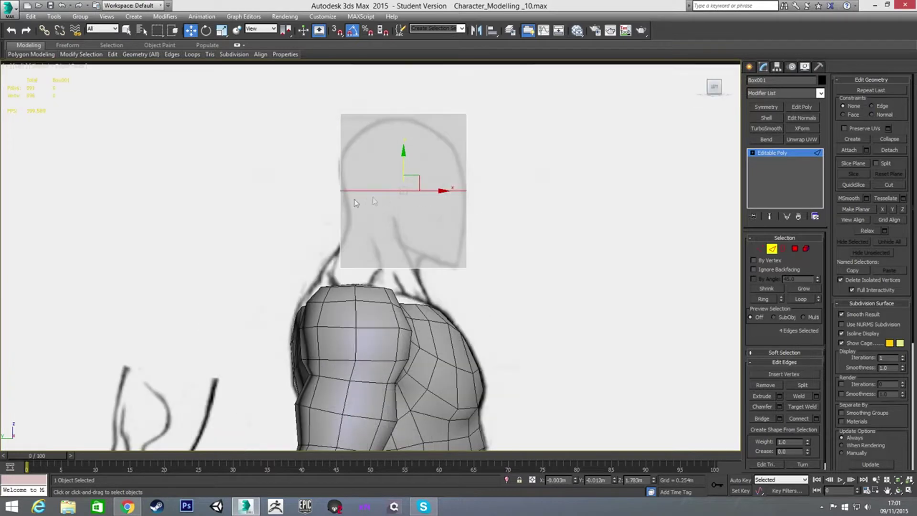
Tilt the horizontal loop by raising its vertices at the back of the head and slightly lowering those at the face.
key("1")
left_click_drag(319, 184, 352, 199)
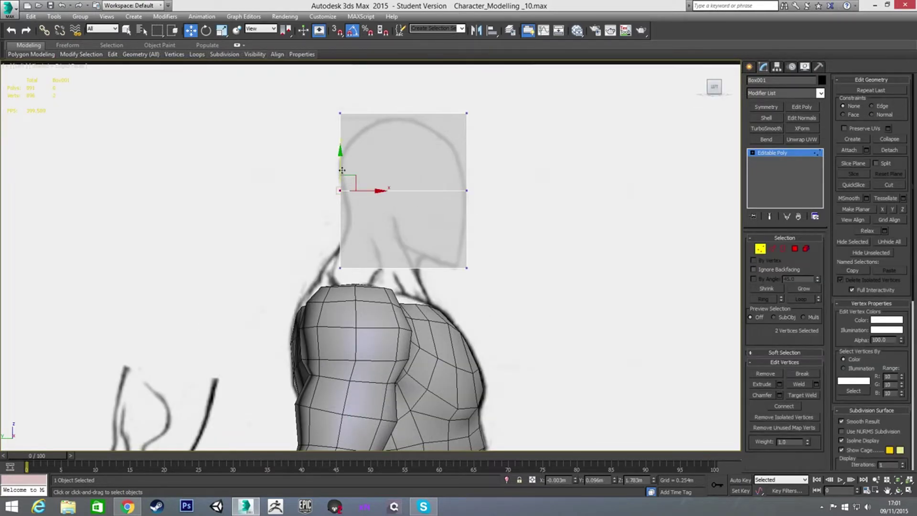
left_click_drag(341, 169, 343, 145)
mouse_move(456, 178)
left_mouse_down()
mouse_move(473, 203)
mouse_move(467, 170)
left_mouse_up()
left_click(562, 181)
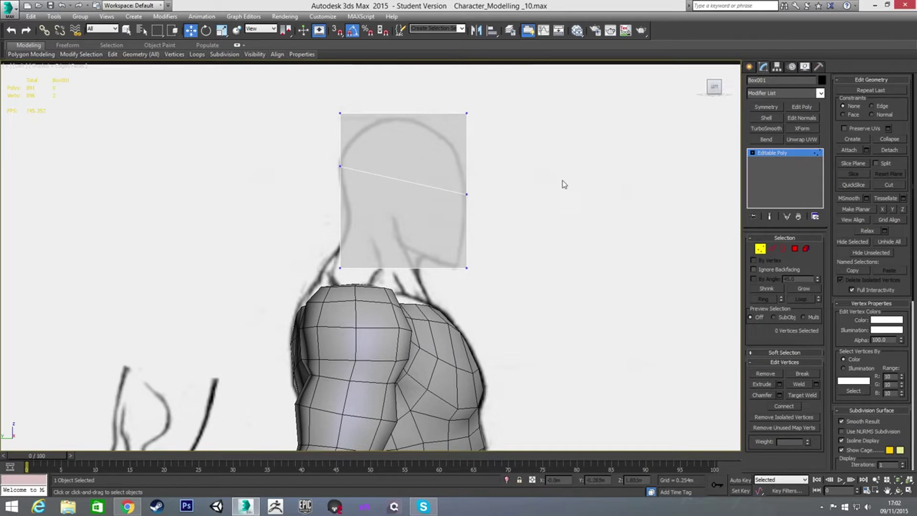
Connect the front-to-back edges in the left view with a vertical edge loop through the middle of the head.
left_click_drag(408, 251, 415, 279)
key("2")
left_click_drag(422, 225, 425, 275)
left_click(416, 139)
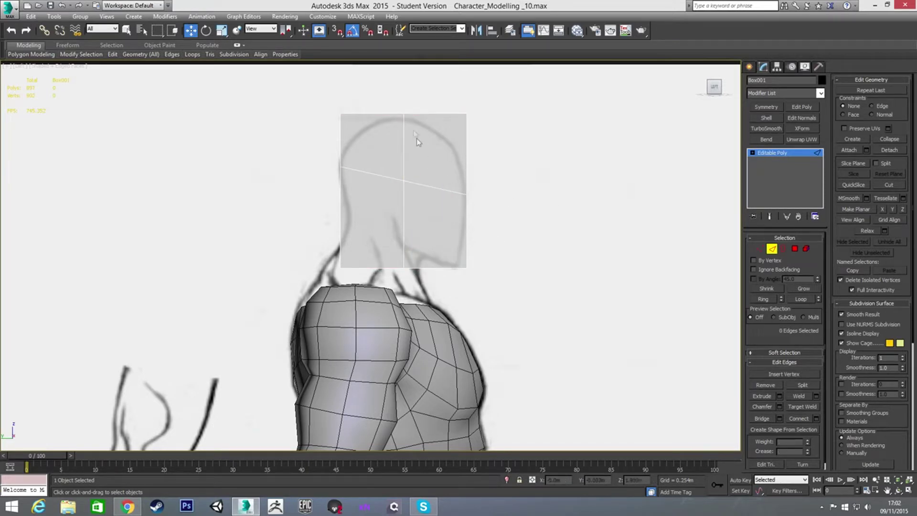
Move the crown, jaw and nape vertices onto the head profile in the left view.
key("1")
mouse_move(395, 106)
left_mouse_down()
mouse_move(411, 121)
mouse_move(405, 94)
left_mouse_up()
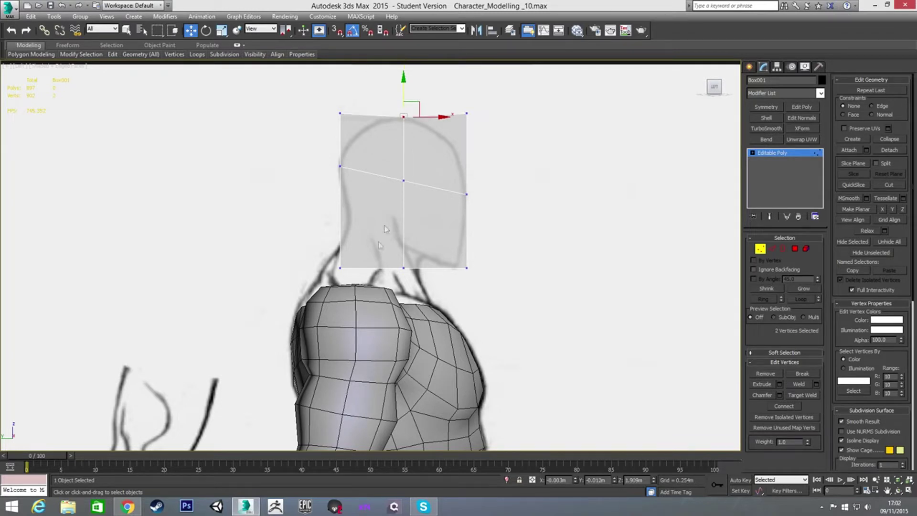
left_click_drag(388, 258, 412, 230)
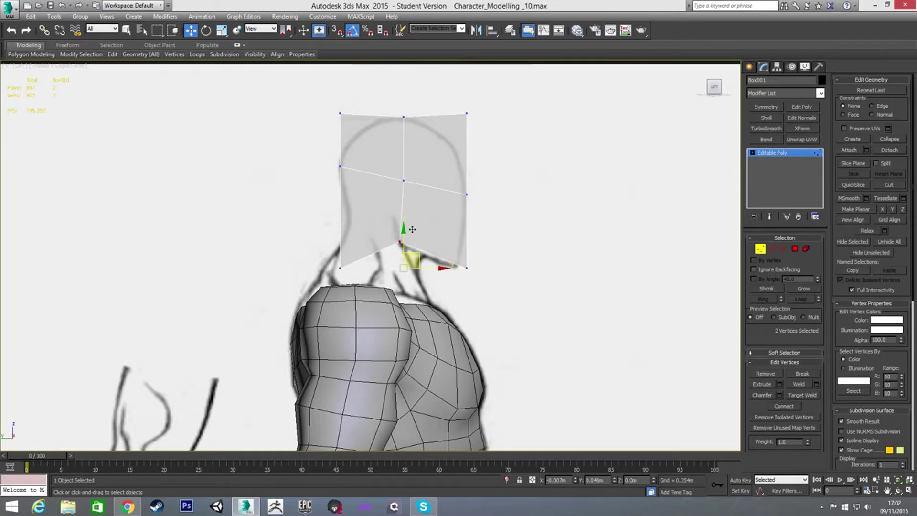
left_click(340, 268)
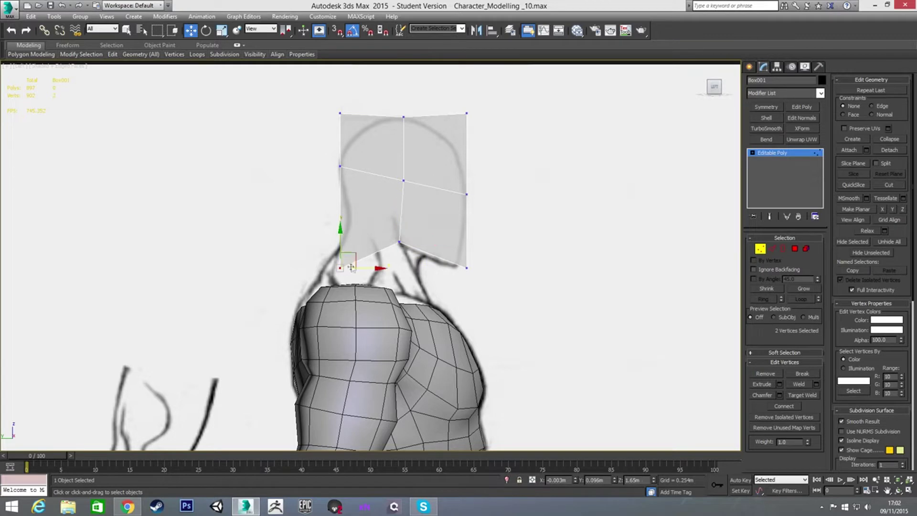
left_click_drag(352, 255, 362, 198)
Move the upper back, forehead and chin corner vertices onto the reference head profile.
left_click_drag(333, 109, 375, 119)
left_click_drag(453, 100, 464, 126)
left_click(501, 198)
left_click_drag(451, 254, 474, 268)
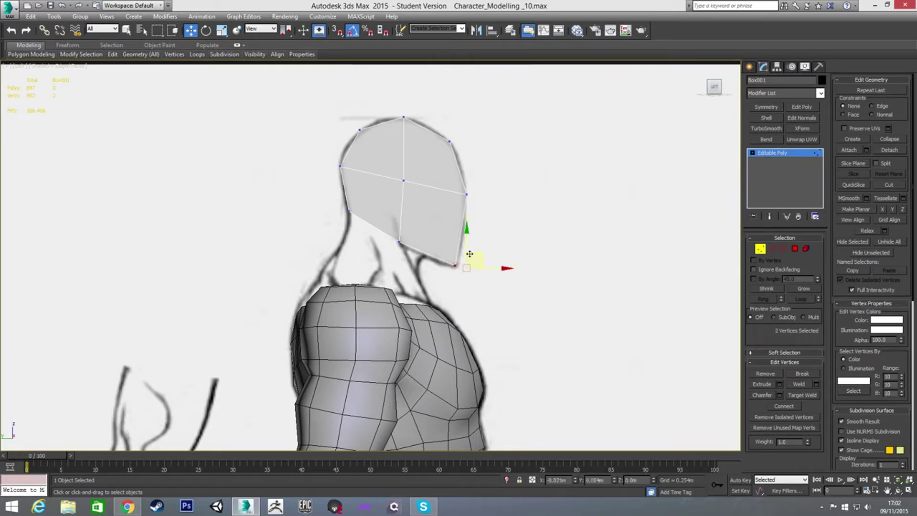
left_click(540, 242)
Connect the crosswise edges in the front view with a vertical edge loop down the head's centre line.
key("f")
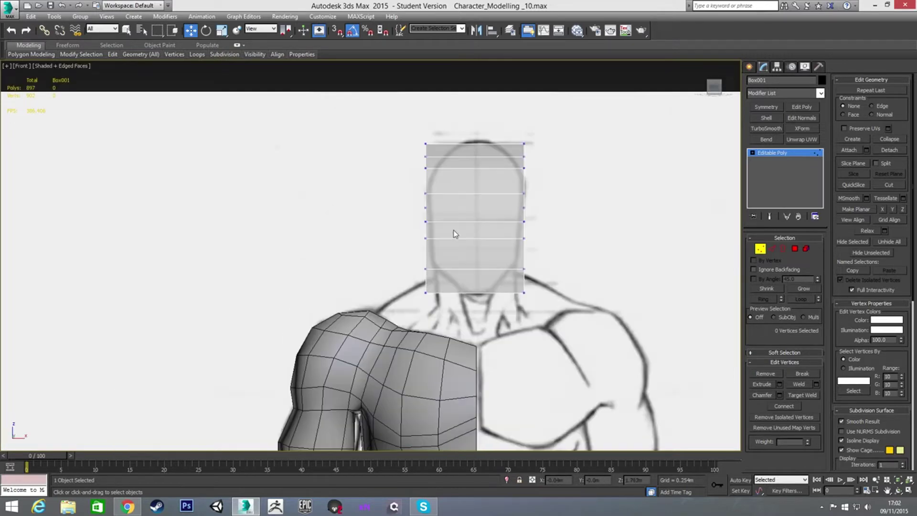
key("2")
left_click_drag(444, 135, 478, 328)
key("ctrl+shift+e")
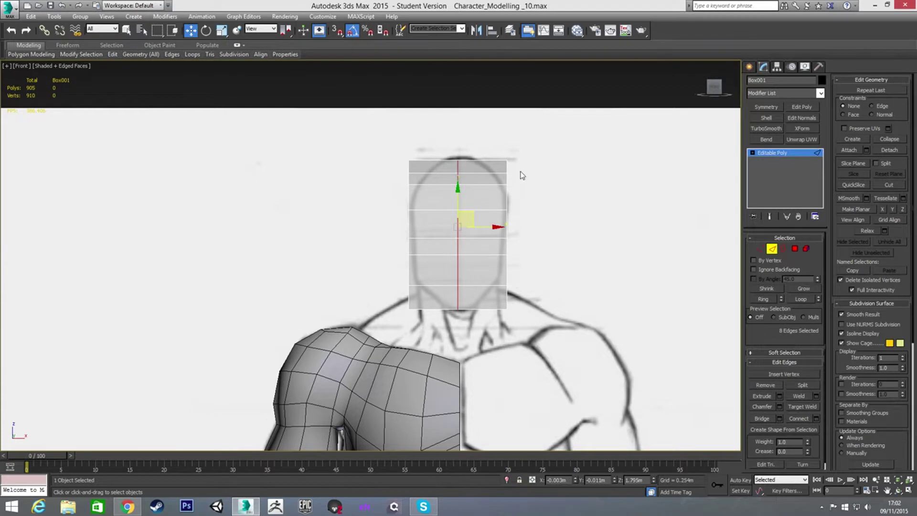
Delete the half of the head mesh on the side where the body has no geometry.
key("4")
left_click_drag(465, 148, 526, 332)
key("Delete")
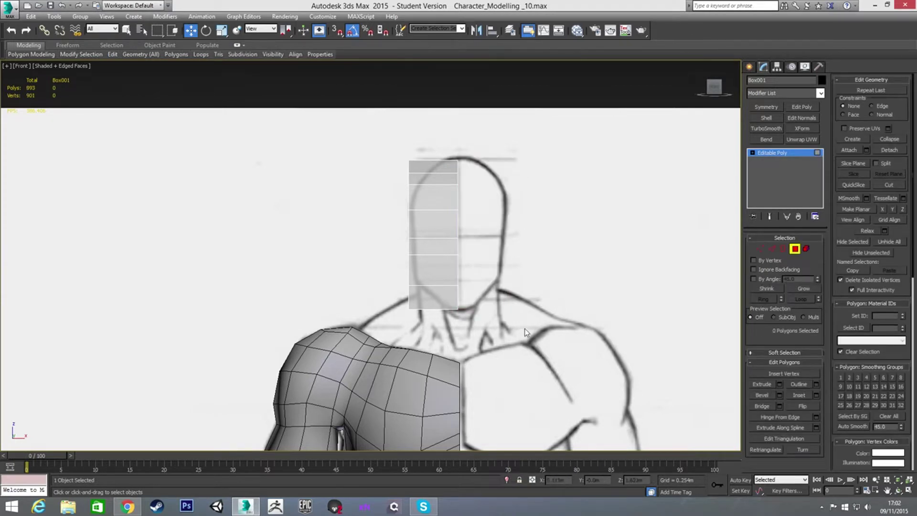
Move the outer crown, forehead and mid-face vertices inward to the head outline in the front view.
key("2")
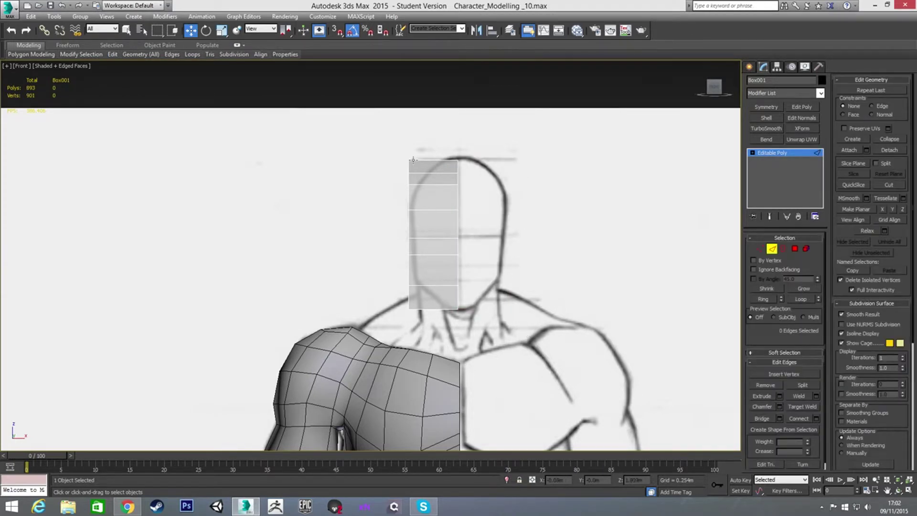
key("1")
left_click(410, 160)
scroll(417, 166, "up", 2)
left_click_drag(432, 160, 478, 166)
scroll(473, 167, "up", 2)
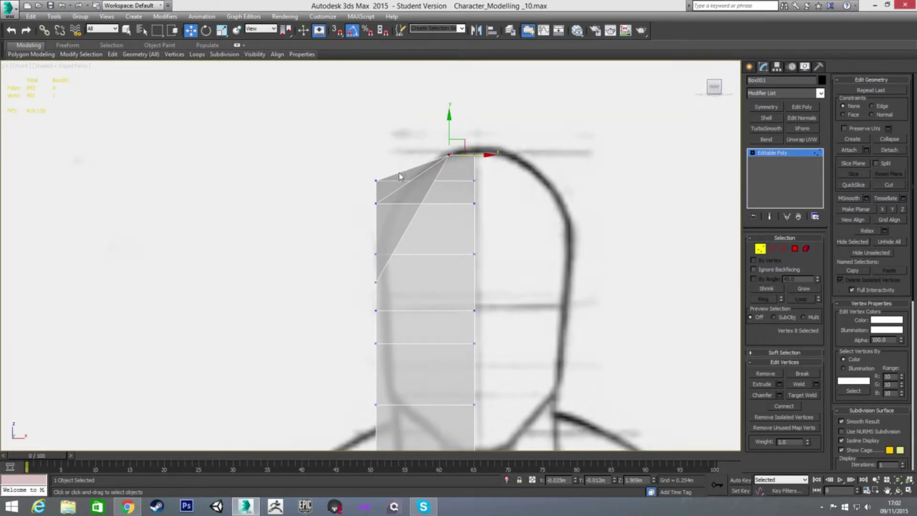
left_click(376, 203)
left_click_drag(401, 204, 421, 211)
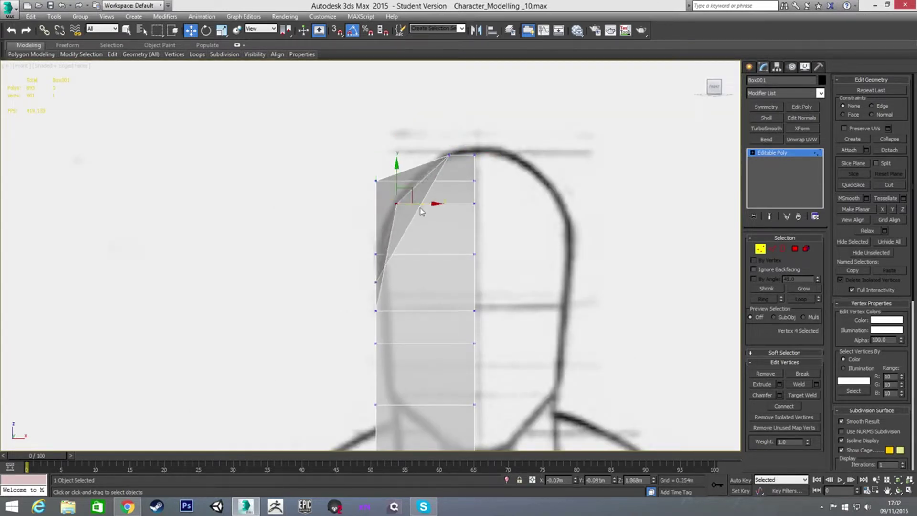
left_click(376, 310)
left_click_drag(399, 311, 410, 311)
Move the outer chin vertex towards the centre line and the jaw corner vertex onto the front-view jaw outline.
middle_click_drag(421, 264, 439, 216)
scroll(439, 213, "down", 2)
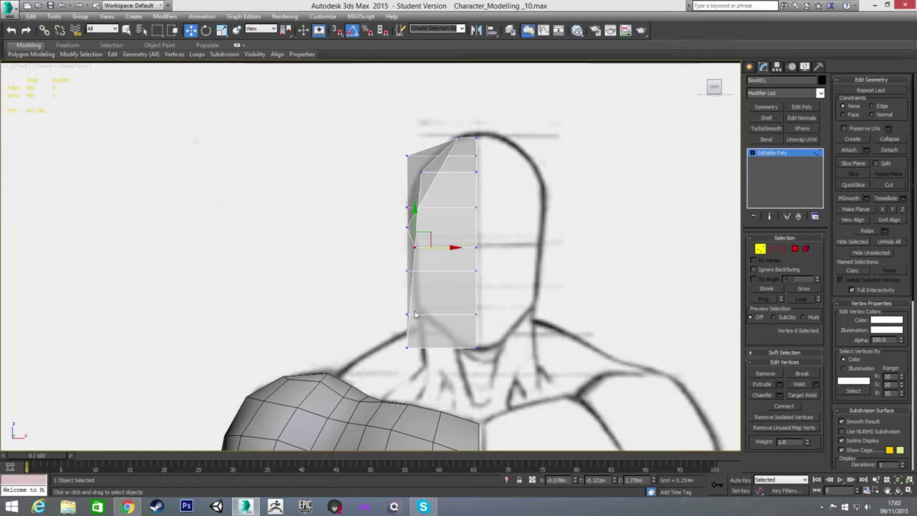
left_click(407, 346)
left_click_drag(407, 346, 489, 347)
left_click(407, 316)
left_click_drag(406, 316, 419, 295)
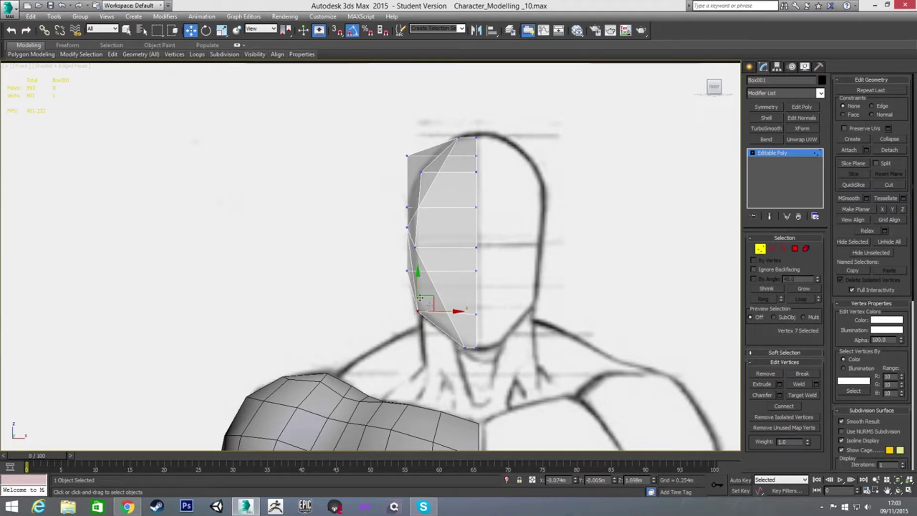
Move the outermost vertex midway down the side of the head slightly inward onto the front-view outline.
left_click(407, 271)
middle_click_drag(416, 265, 437, 243, "alt")
left_click(430, 221)
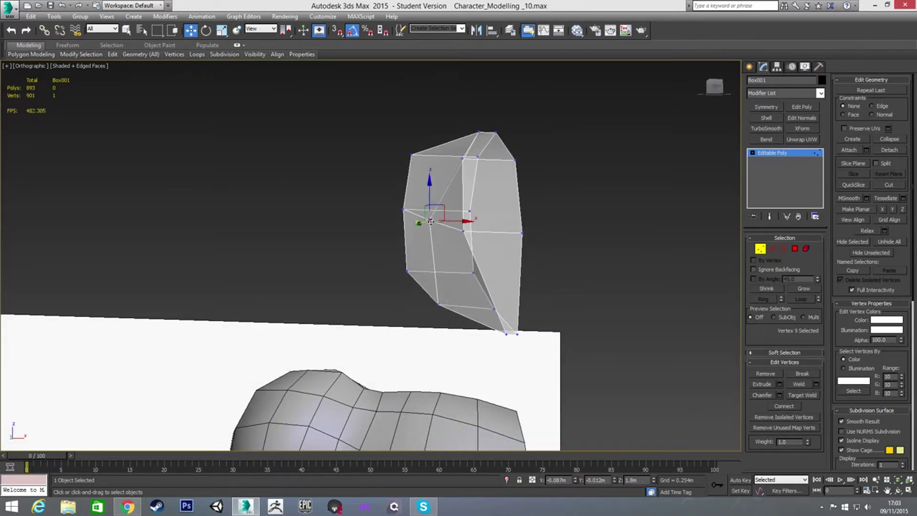
key("f")
scroll(433, 239, "up", 6)
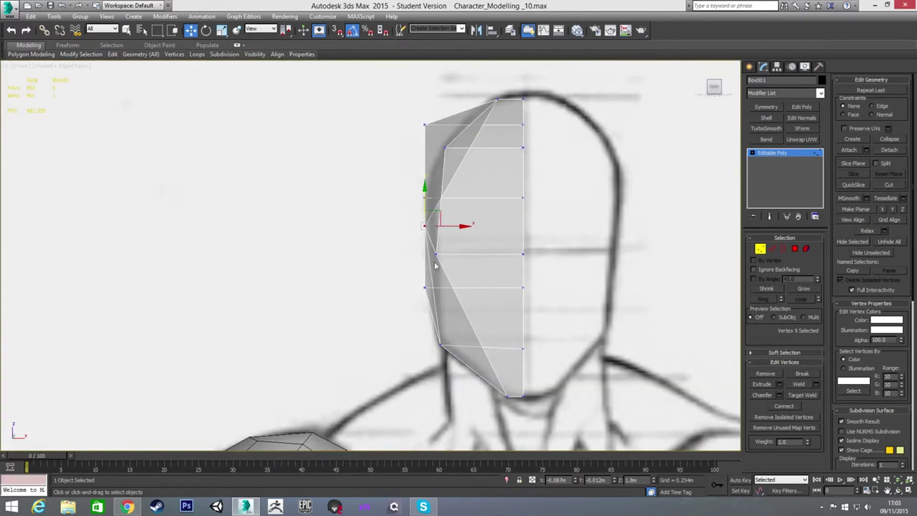
scroll(448, 232, "down", 5)
scroll(453, 220, "up", 1)
left_click_drag(456, 213, 429, 217)
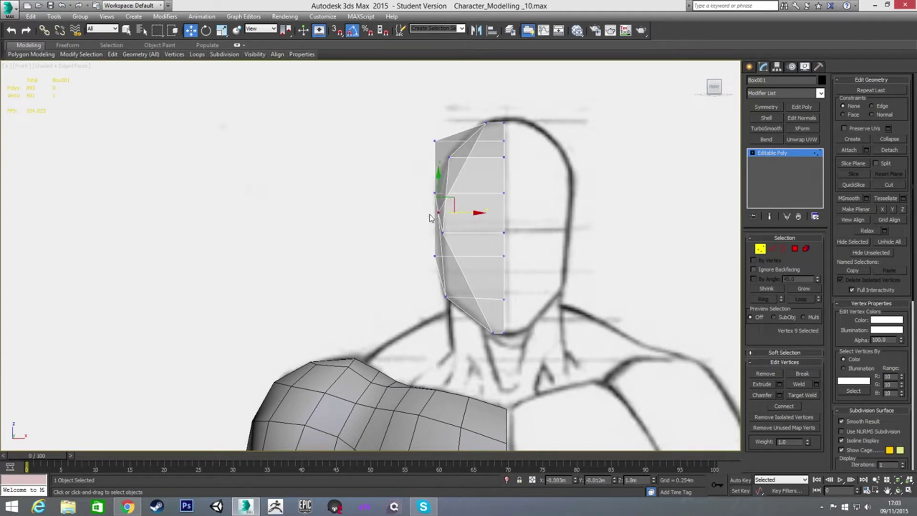
Move the three outer vertices on the back of the head together towards the centre line in the front view.
left_click(434, 142)
left_click(434, 194, "ctrl")
left_click(435, 256, "ctrl")
middle_click_drag(438, 258, 506, 256, "alt")
key("f")
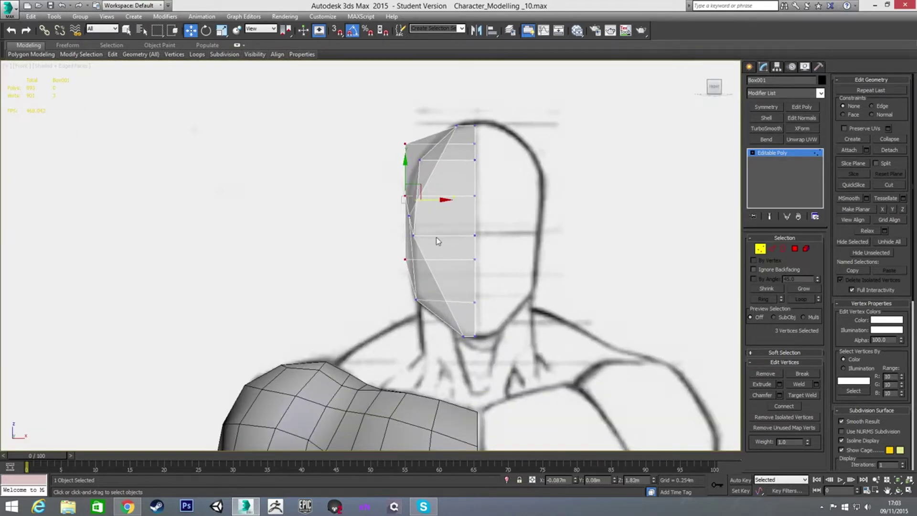
left_click_drag(432, 202, 474, 205)
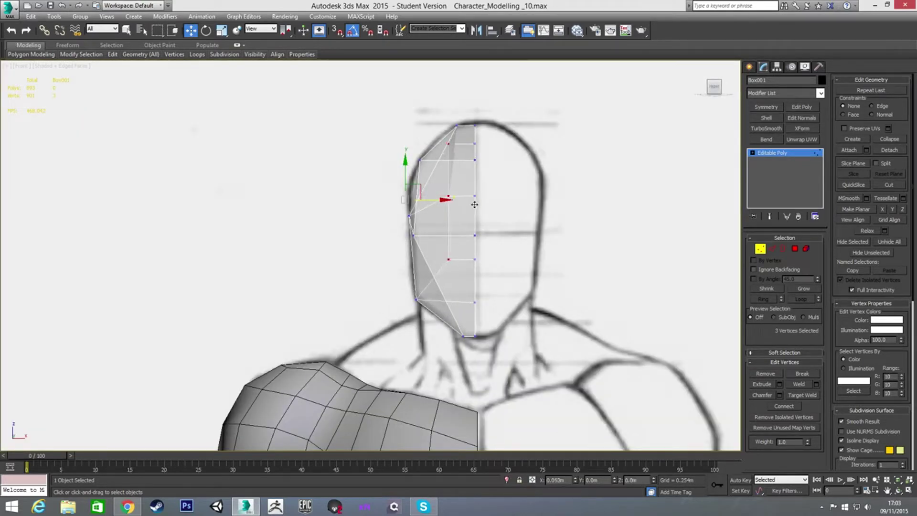
Shift the middle and lower of the outer back-of-head vertices slightly away from the centre line.
left_click(449, 198)
left_click_drag(476, 199, 471, 197)
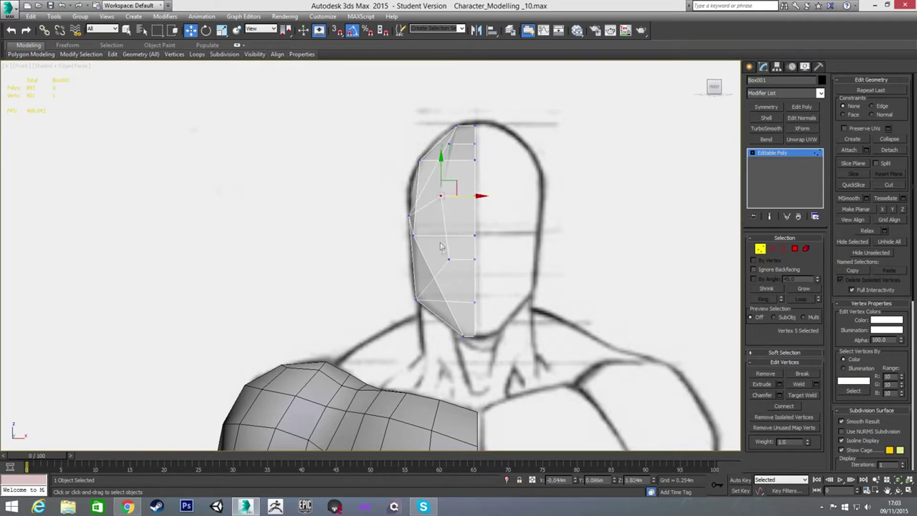
left_click(448, 259)
left_click_drag(468, 260, 464, 261)
left_click(452, 291)
Move the outer forehead and mid-face vertices on the front of the head towards the centre line in the front view.
middle_click_drag(418, 245, 470, 203, "alt")
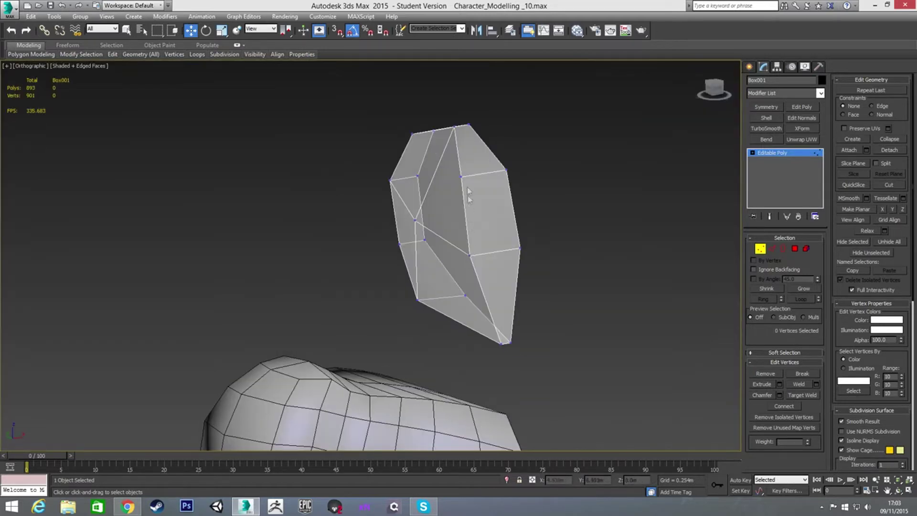
left_click(462, 176)
left_click(468, 255, "ctrl")
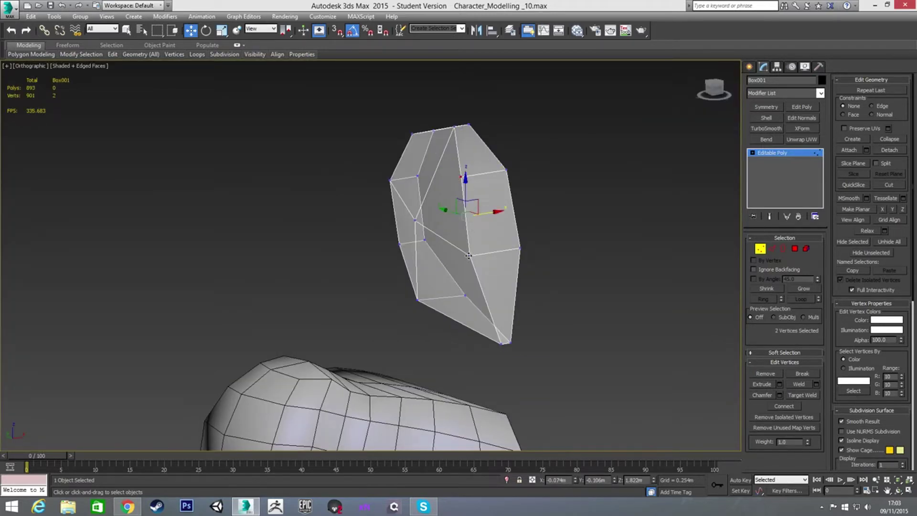
key("f")
scroll(455, 163, "up", 3)
left_click_drag(455, 163, 498, 163)
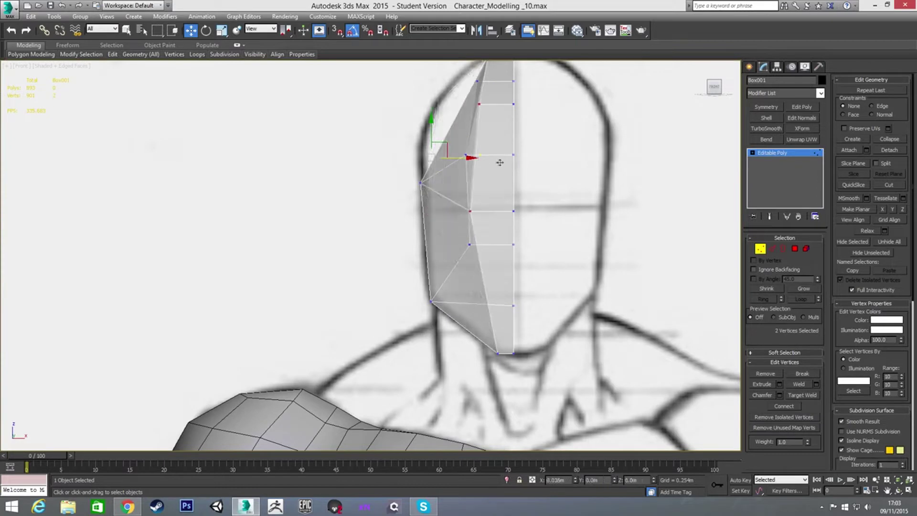
left_click(489, 227)
Shift the mid-face vertex slightly closer to the centre line in the front view.
scroll(499, 170, "down", 3)
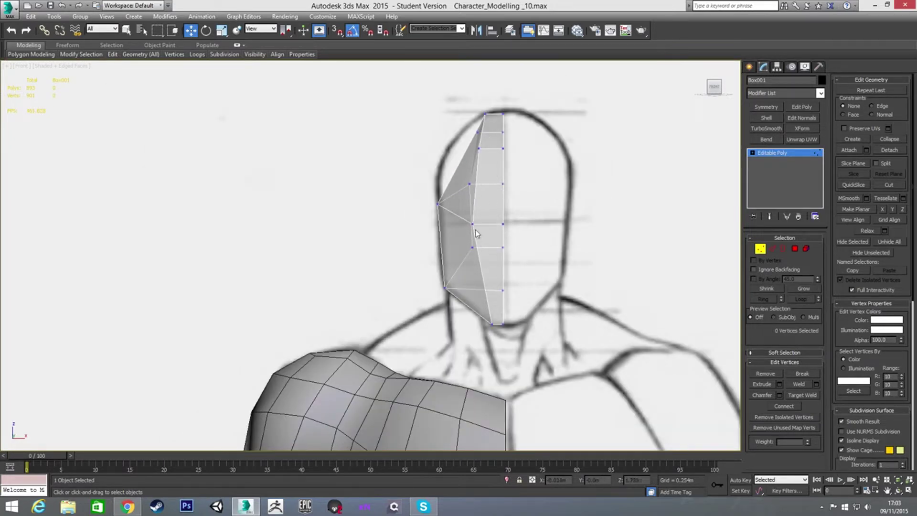
left_click(472, 224)
left_click_drag(497, 227, 500, 227)
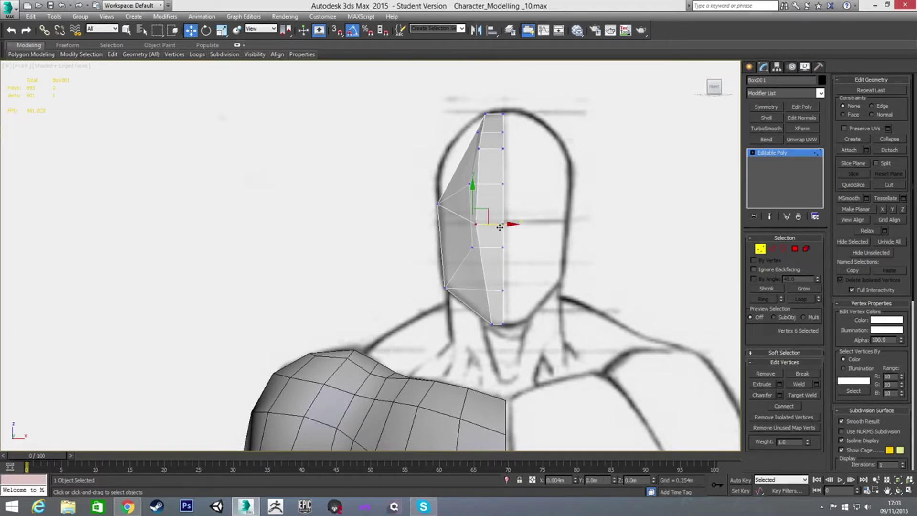
left_click(522, 219)
Connect the rear half's edges with a vertical loop in the side view and fit its upper and lower vertices to the head outline.
key("2")
middle_click_drag(519, 249, 554, 249, "alt")
key("l")
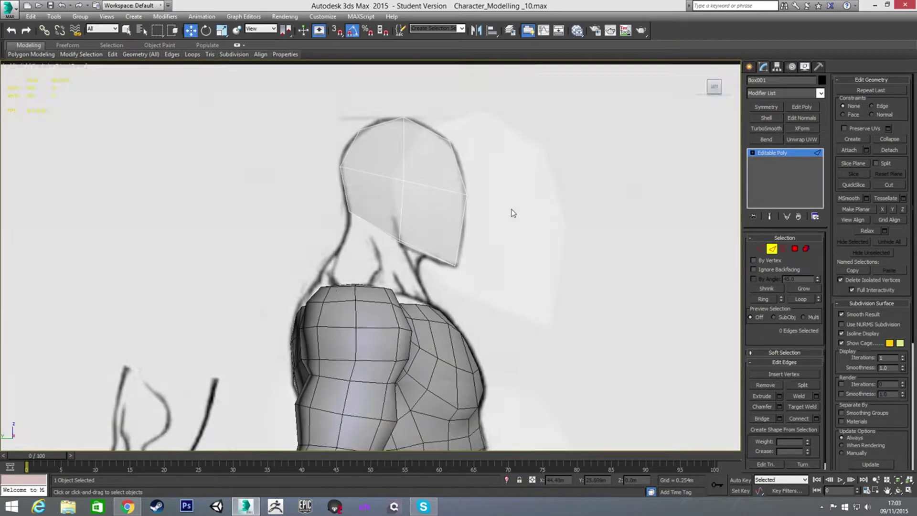
left_click_drag(359, 120, 360, 291)
key("ctrl+shift+e")
key("1")
left_click_drag(355, 118, 375, 114)
mouse_move(346, 268)
left_mouse_down()
mouse_move(361, 287)
mouse_move(354, 258)
left_mouse_up()
left_click(363, 303)
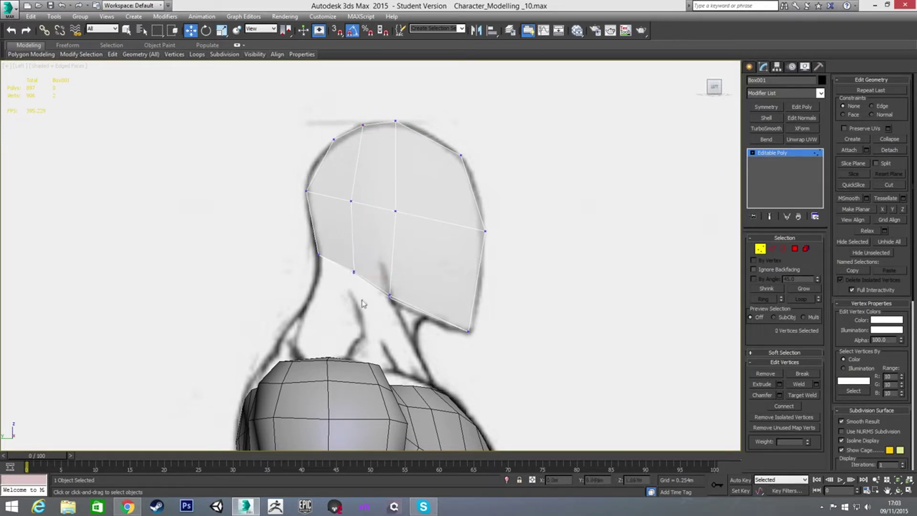
Lower the middle vertices of the rear and central vertical loops slightly to smooth the horizontal edge line in the side view.
mouse_move(344, 191)
left_mouse_down()
mouse_move(363, 208)
mouse_move(362, 195)
left_mouse_up()
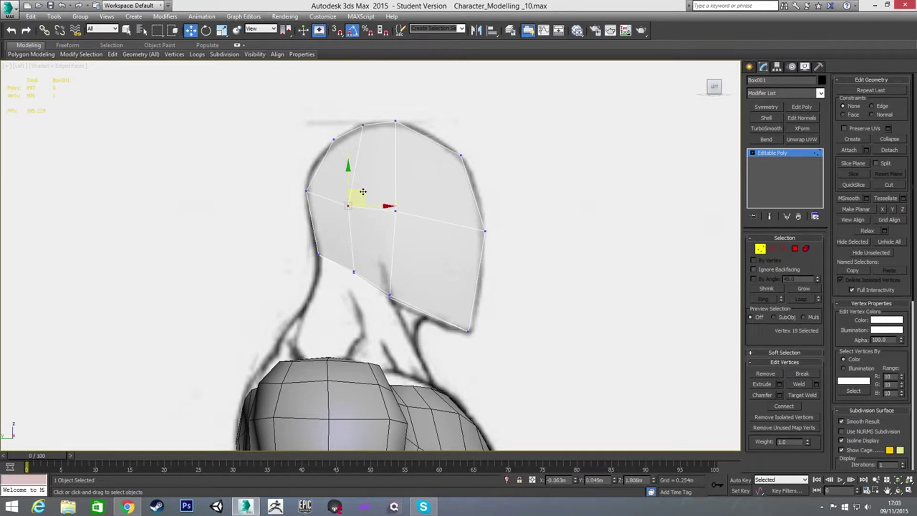
left_click(394, 212)
left_click_drag(396, 183, 395, 191)
left_click(426, 271)
Connect the front half's edges with a vertical loop in the side view and fit its upper and lower vertices to the head outline.
key("2")
left_click_drag(420, 120, 441, 346)
key("ctrl+shift+e")
key("1")
left_click_drag(422, 126, 441, 119)
mouse_move(425, 305)
left_mouse_down()
mouse_move(437, 326)
mouse_move(429, 294)
left_mouse_up()
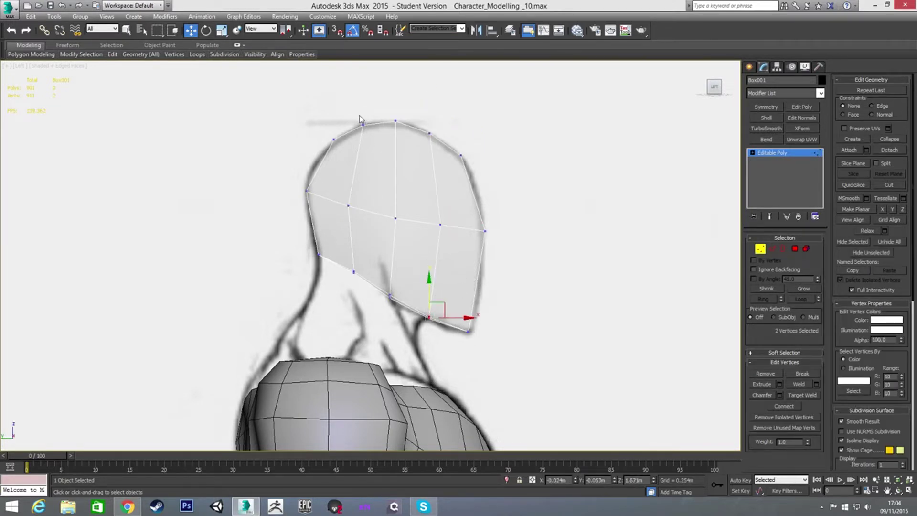
Move the rear loop's three outer vertices outward in the top view to round the back of the head.
left_click_drag(367, 140, 367, 139)
left_click(348, 205, "ctrl")
left_click(354, 271, "ctrl")
middle_click_drag(374, 266, 436, 272, "alt")
left_click(335, 272, "alt")
middle_click_drag(335, 271, 328, 295, "alt")
key("t")
key("z")
scroll(364, 272, "down", 5)
scroll(368, 277, "down", 3)
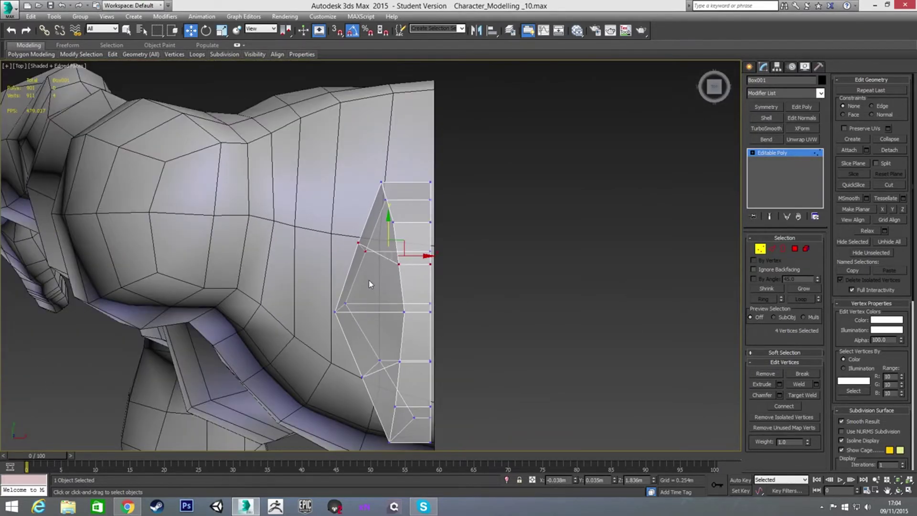
left_click_drag(402, 247, 391, 241)
key("ctrl+z")
left_click_drag(445, 256, 422, 279)
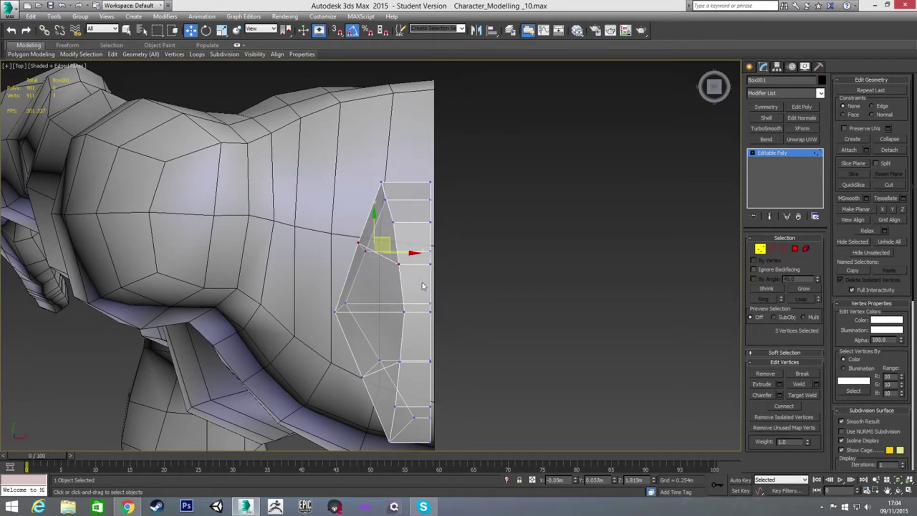
left_click_drag(389, 242, 372, 237)
Move the front loop's three outer vertices outward in the top view, and shift the central crown vertex outward as well.
middle_click_drag(375, 327, 395, 235)
scroll(394, 273, "down", 2)
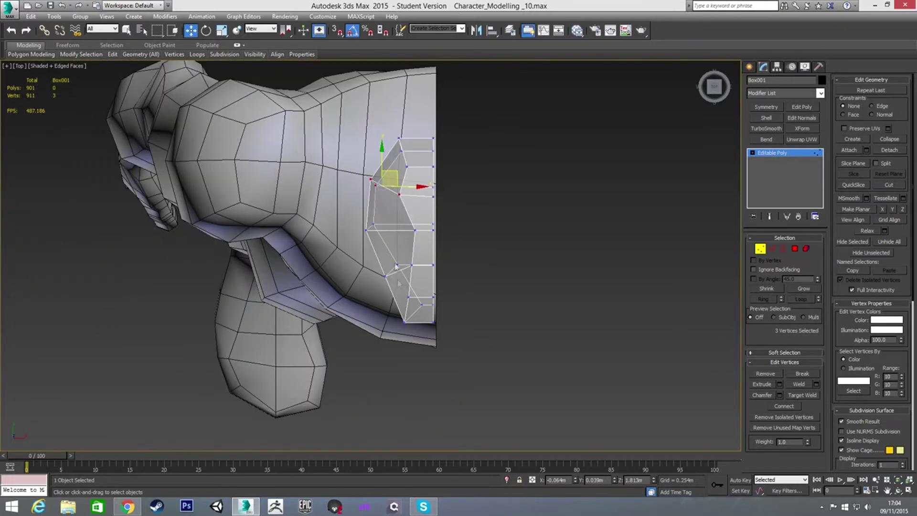
scroll(393, 267, "up", 2)
left_click_drag(435, 288, 394, 268)
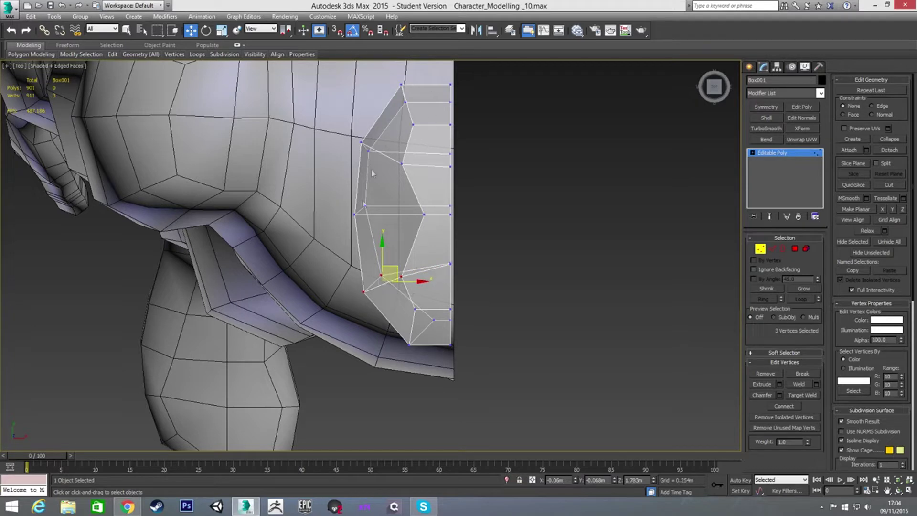
middle_click_drag(423, 289, 402, 293, "alt")
left_click(418, 153)
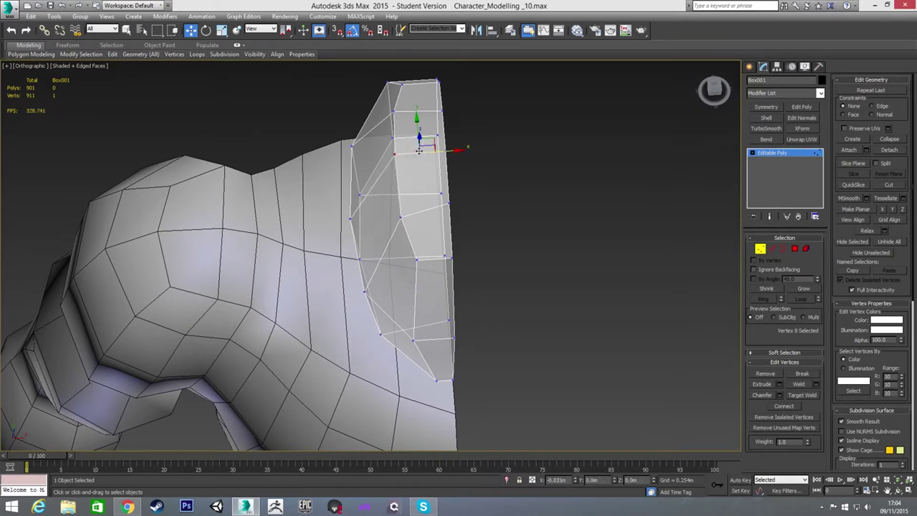
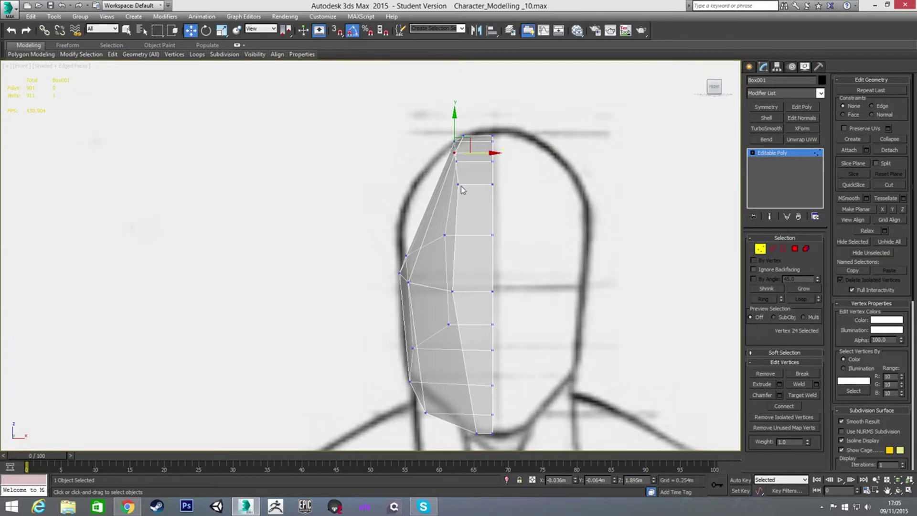
Move the outer forehead vertex and the upper back-of-head vertex slightly towards the centre line in the front view.
left_click(459, 186)
left_click_drag(480, 185, 488, 186)
left_click(457, 161)
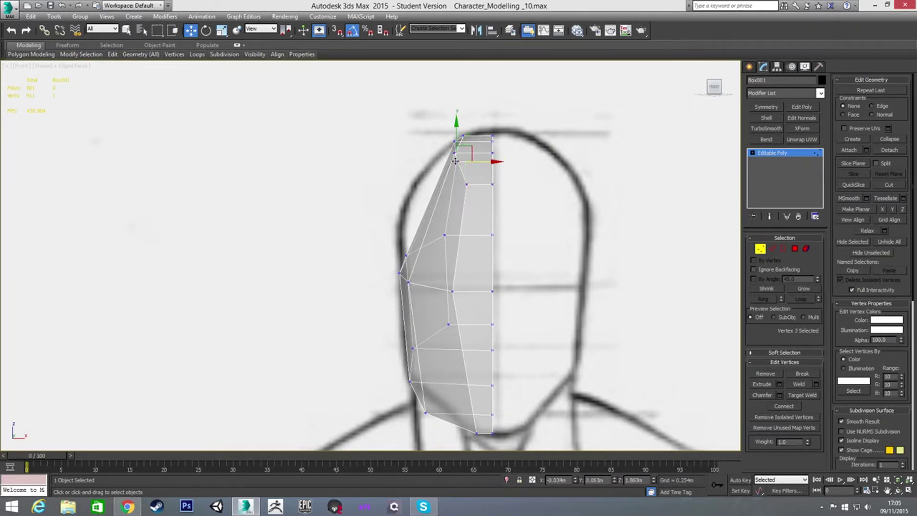
left_click(460, 155)
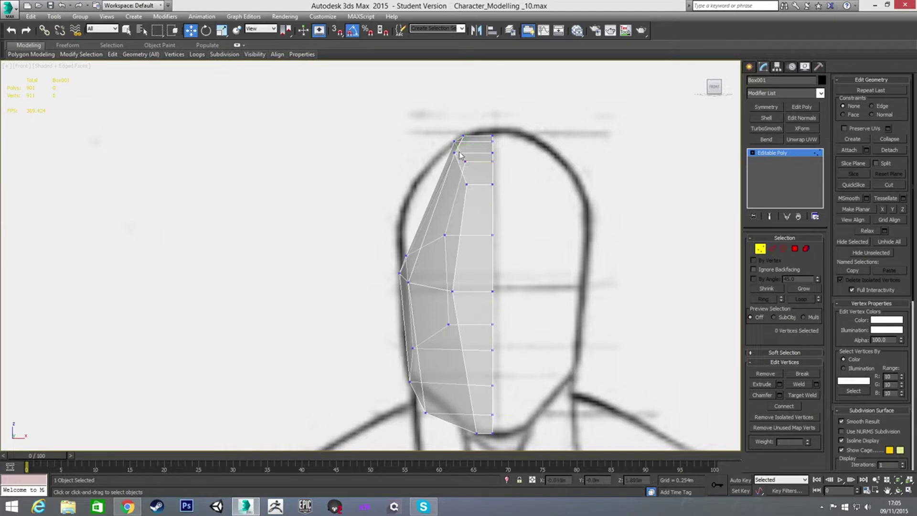
Reposition the outer crown vertices to round the top of the head in the front view.
left_click(455, 154)
left_click_drag(479, 154, 483, 137)
left_click(466, 145)
left_click(455, 142)
left_click(464, 136)
Adjust the front loop's outer crown vertex to the head profile in the side view.
mouse_move(451, 190)
middle_mouse_down("alt")
mouse_move(469, 231)
mouse_move(448, 262)
mouse_move(473, 196)
mouse_move(470, 231)
mouse_move(474, 184)
mouse_move(485, 368)
mouse_move(488, 220)
mouse_move(486, 248)
mouse_move(483, 235)
mouse_move(517, 245)
middle_mouse_up("alt")
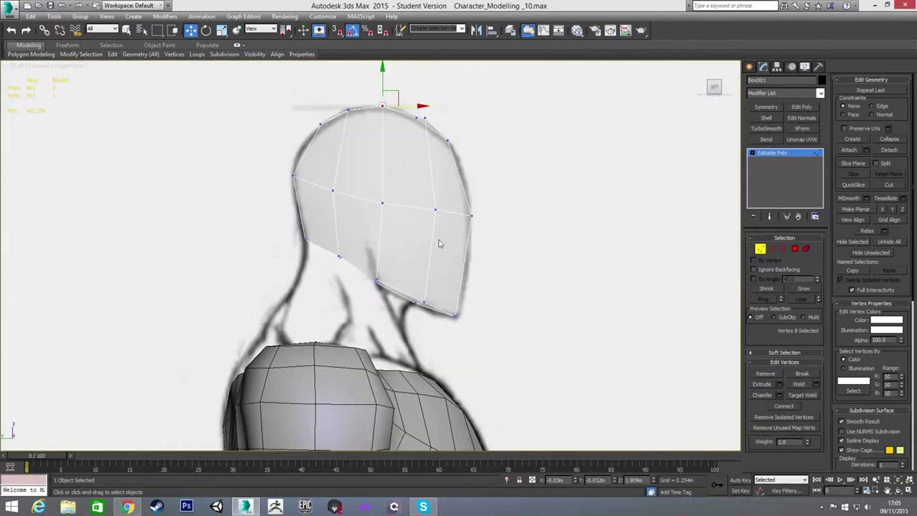
key("2")
left_click(404, 172)
scroll(413, 139, "up", 5)
key("1")
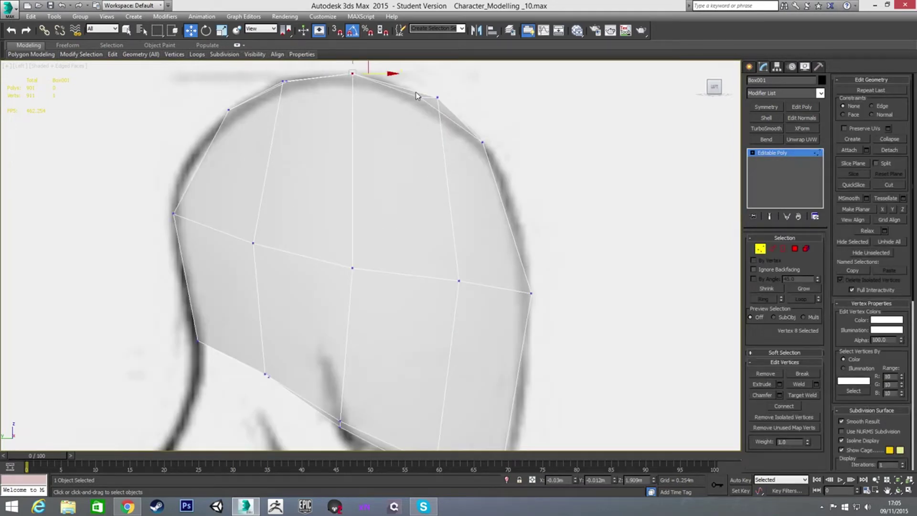
mouse_move(434, 90)
left_mouse_down()
mouse_move(445, 105)
mouse_move(443, 88)
left_mouse_up()
Raise the crown and forehead vertices on the centre line in the front view to follow the curved top of the head.
middle_click_drag(442, 88, 377, 163, "alt")
key("f")
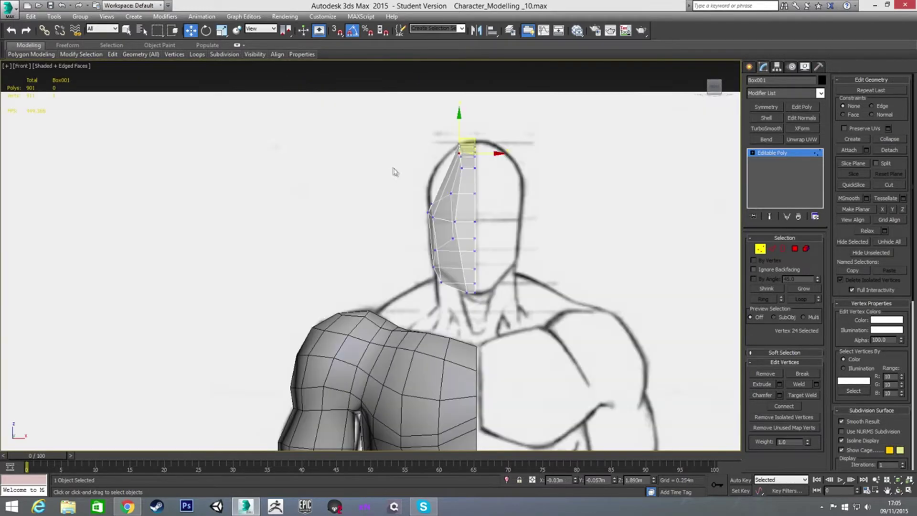
scroll(420, 191, "up", 6)
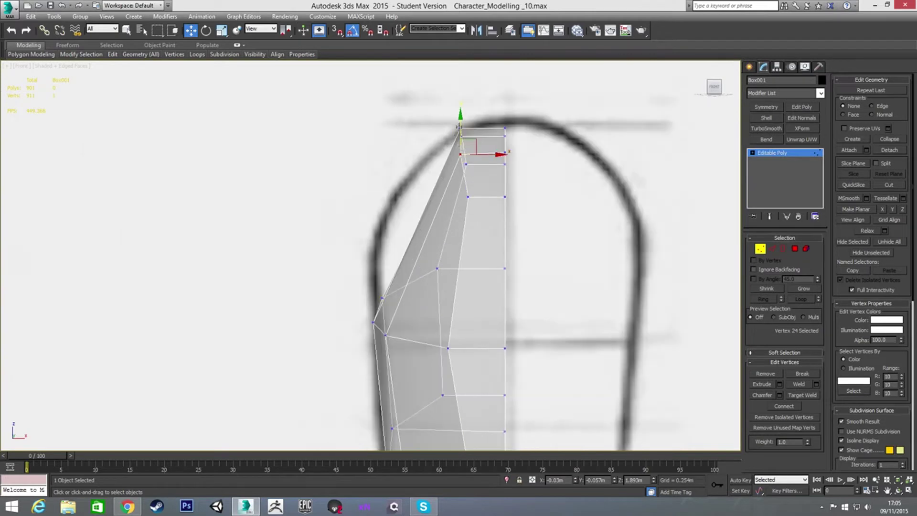
left_click(494, 123)
left_click_drag(494, 123, 516, 144)
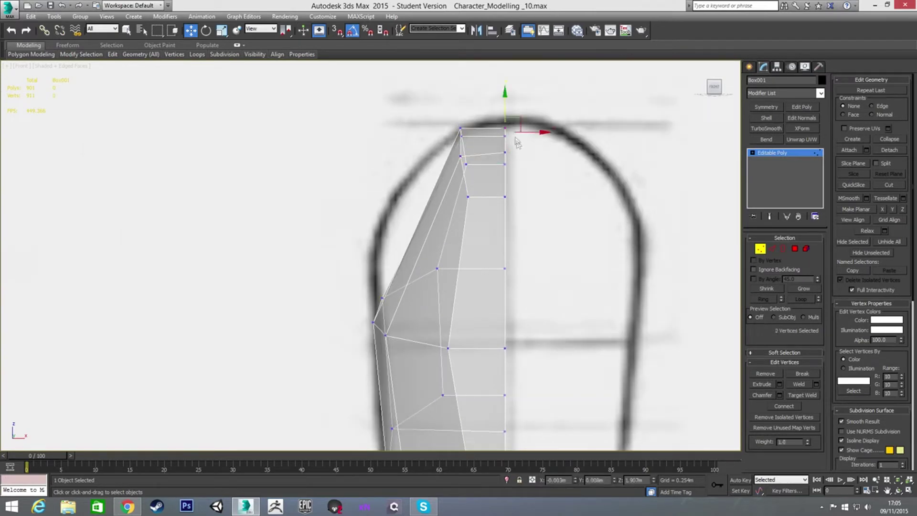
left_click_drag(504, 108, 504, 98)
left_click_drag(493, 139, 511, 171)
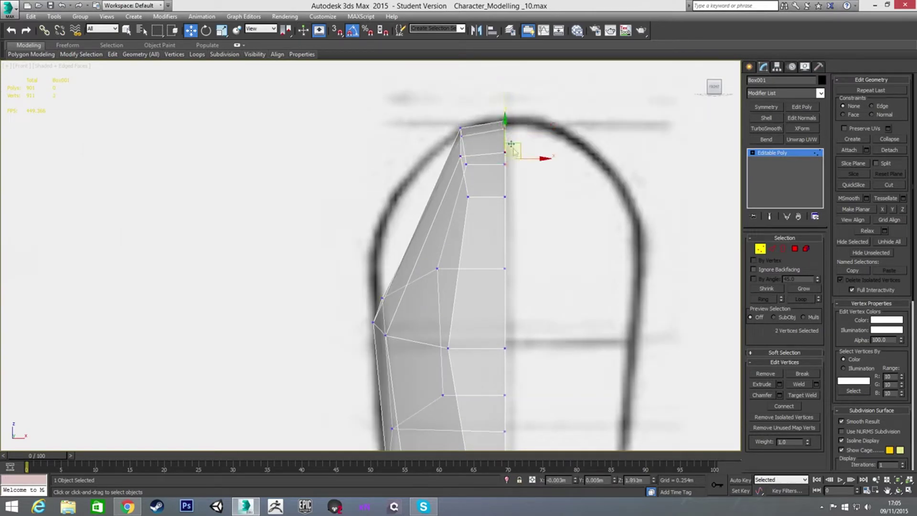
left_click_drag(504, 134, 504, 130)
left_click_drag(516, 219, 516, 219)
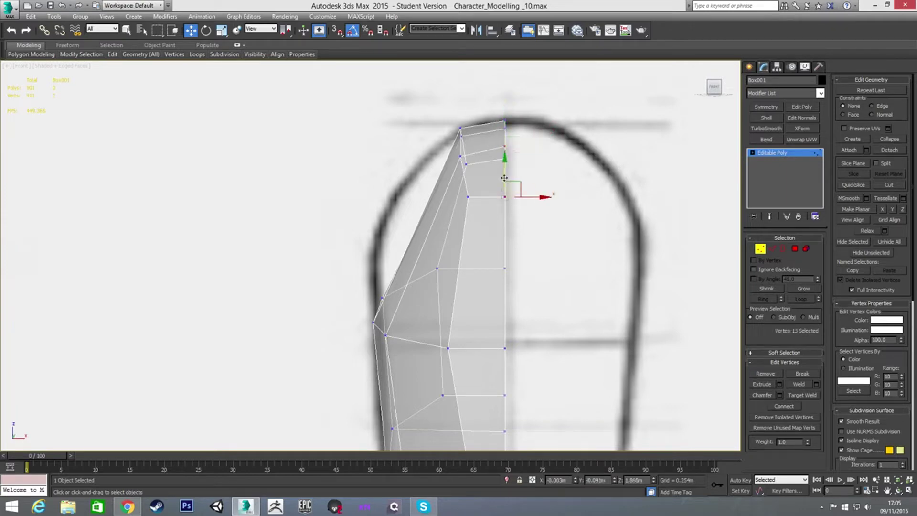
left_click(565, 220)
Lower all the crown and forehead vertices slightly in the side view onto the drawn head outline.
key("l")
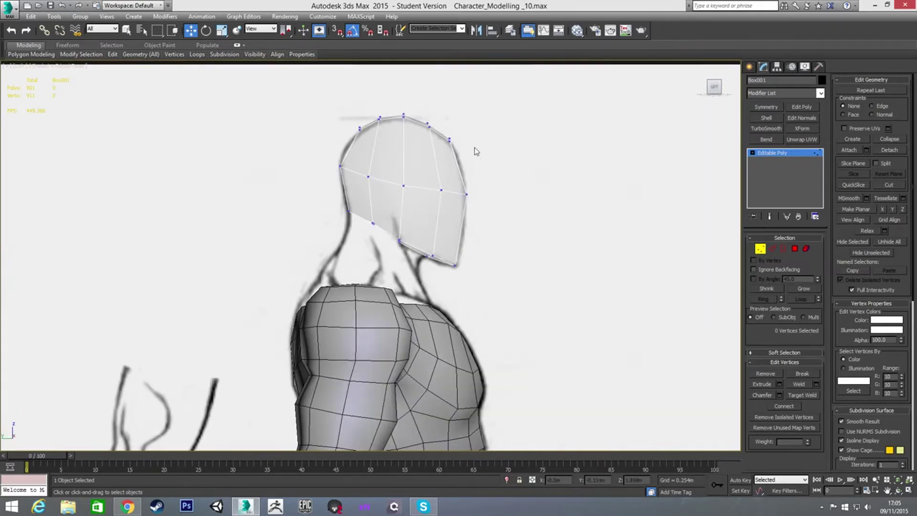
middle_click_drag(423, 146, 452, 174)
scroll(452, 174, "up", 2)
left_click_drag(496, 181, 496, 182)
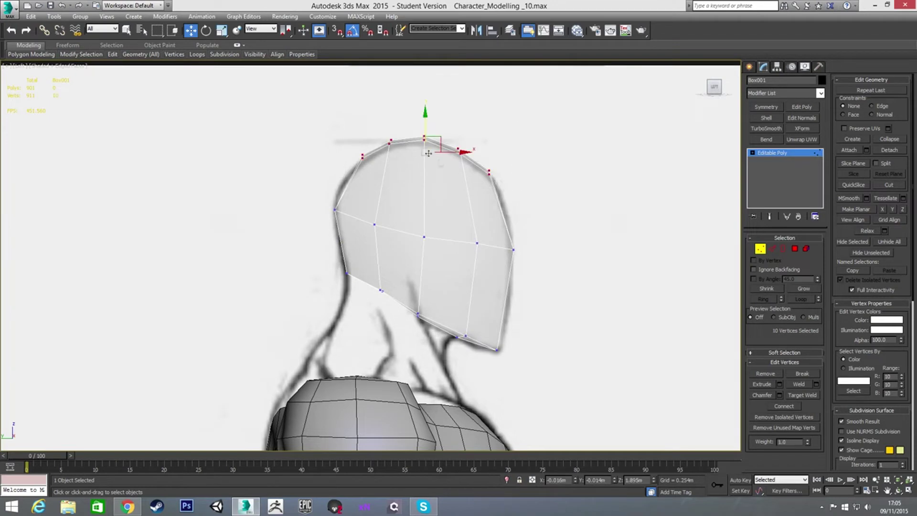
left_click_drag(426, 123, 426, 126)
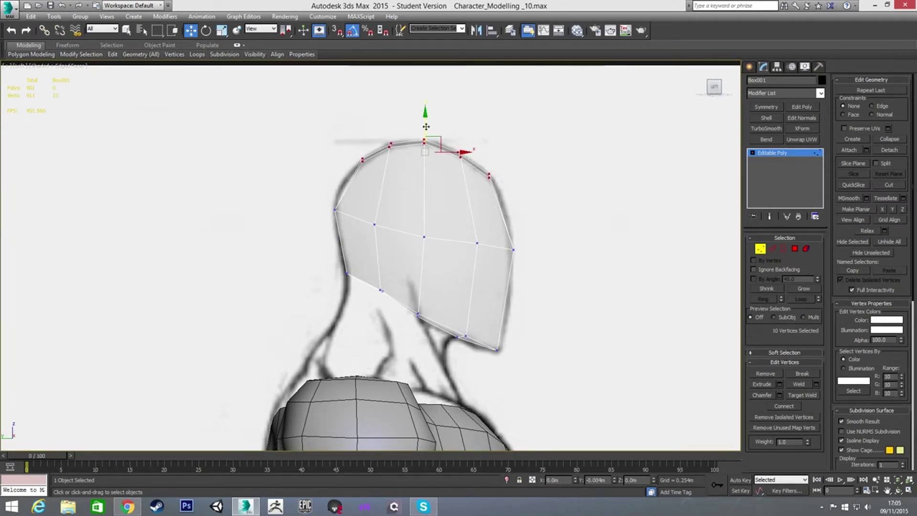
Raise all the crown and forehead vertices slightly in the front view to meet the drawn top of the head.
key("f")
left_click(403, 180)
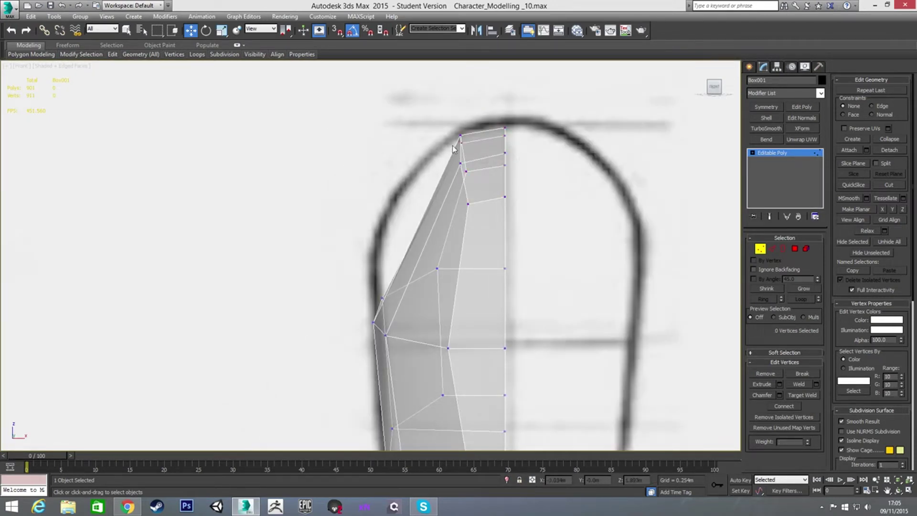
left_click_drag(443, 117, 507, 206)
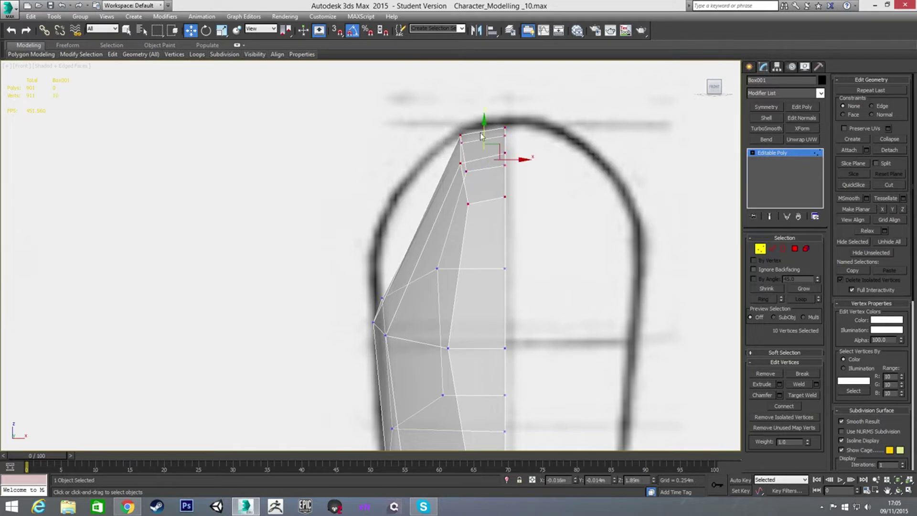
left_click_drag(483, 131, 482, 128)
left_click(437, 171)
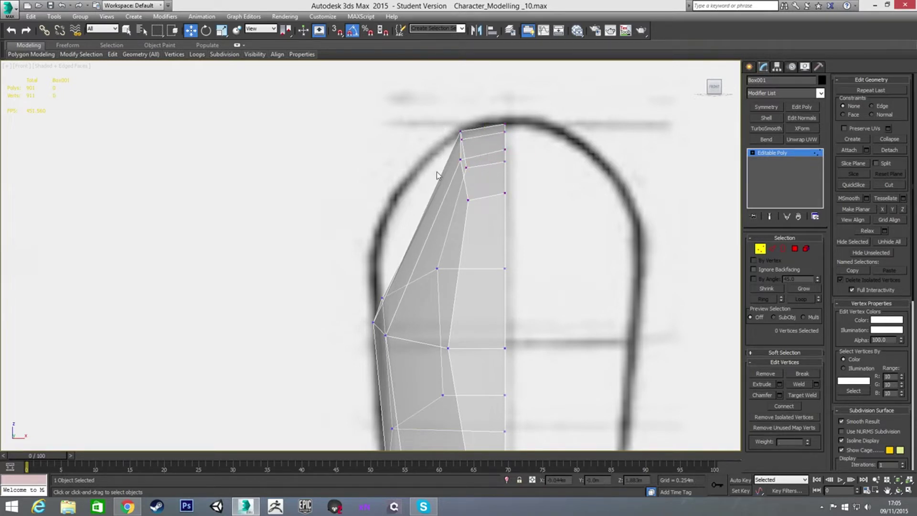
key("l")
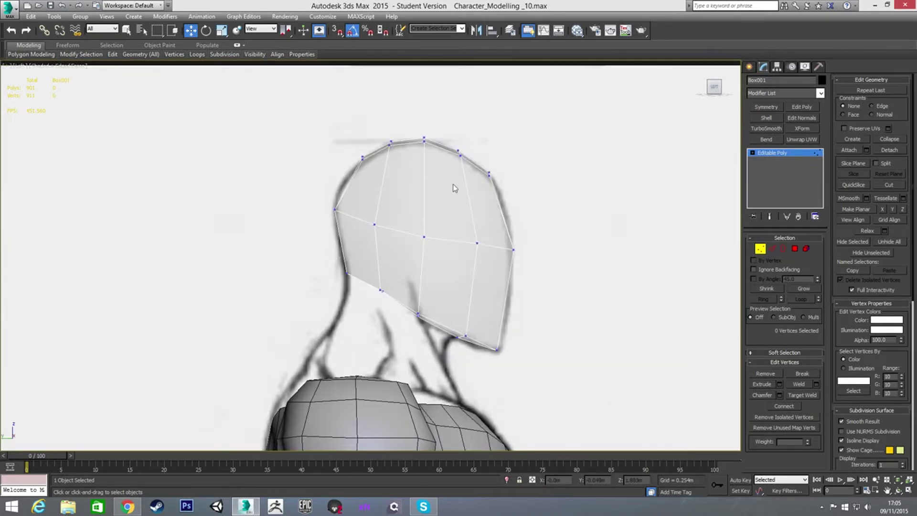
Connect the vertical edges of the upper head with a new horizontal edge loop below the crown.
key("f")
scroll(417, 217, "down", 4)
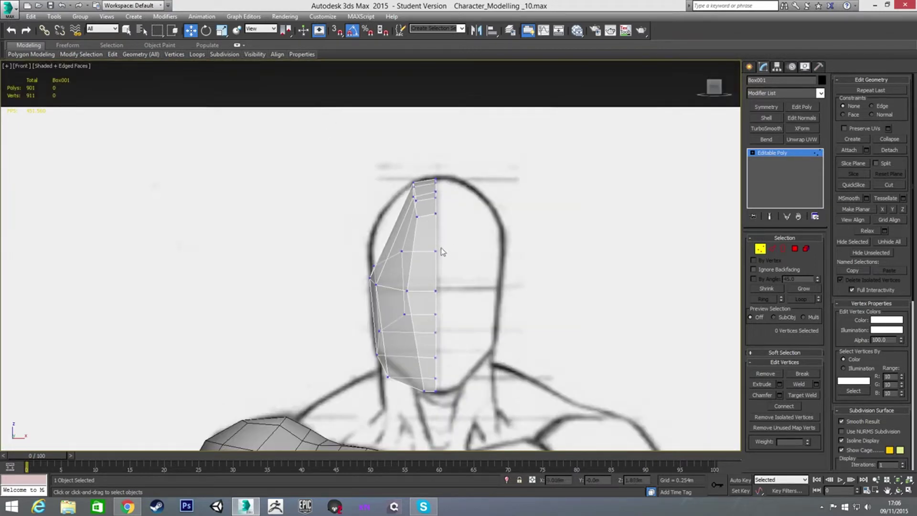
scroll(420, 241, "up", 3)
key("2")
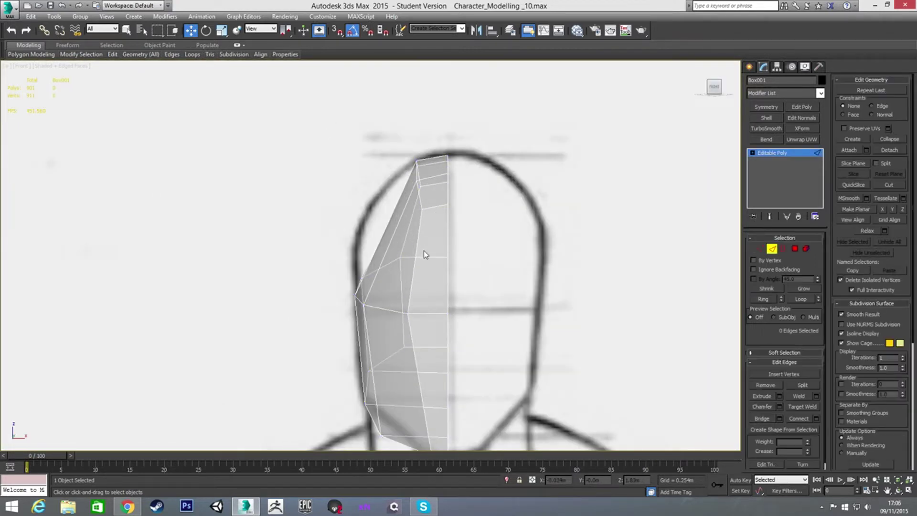
key("l")
middle_click_drag(425, 211, 434, 191)
scroll(434, 191, "up", 2)
left_click_drag(289, 154, 538, 185)
key("ctrl+shift+e")
Fit the new upper loop's vertices to the curved head profile in the side view.
key("1")
left_click_drag(287, 149, 315, 156)
left_click(497, 184)
left_click_drag(495, 181, 549, 194)
left_click_drag(463, 160, 512, 178)
left_click_drag(405, 155, 423, 171)
left_click_drag(342, 145, 365, 170)
middle_click_drag(370, 156, 327, 168, "alt")
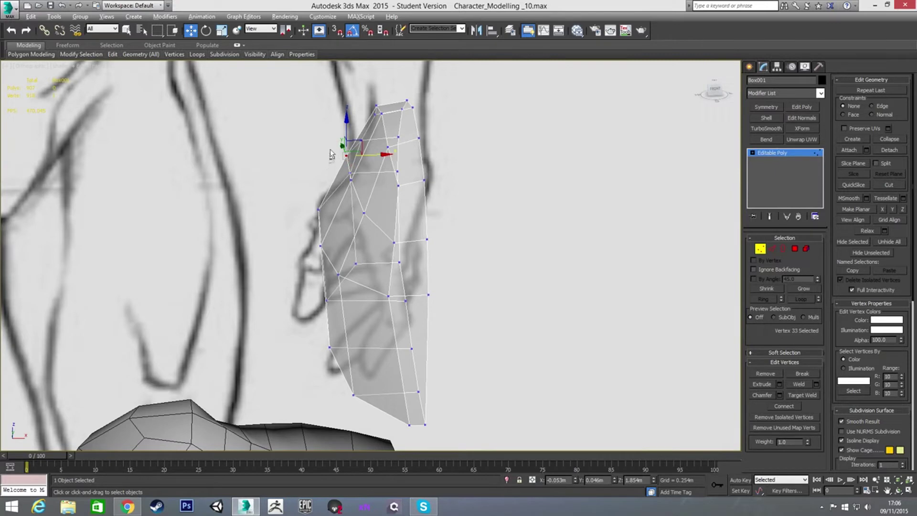
Move the upper loop's side and inner vertices outward in the front view to match the drawn head width.
key("f")
scroll(354, 185, "up", 3)
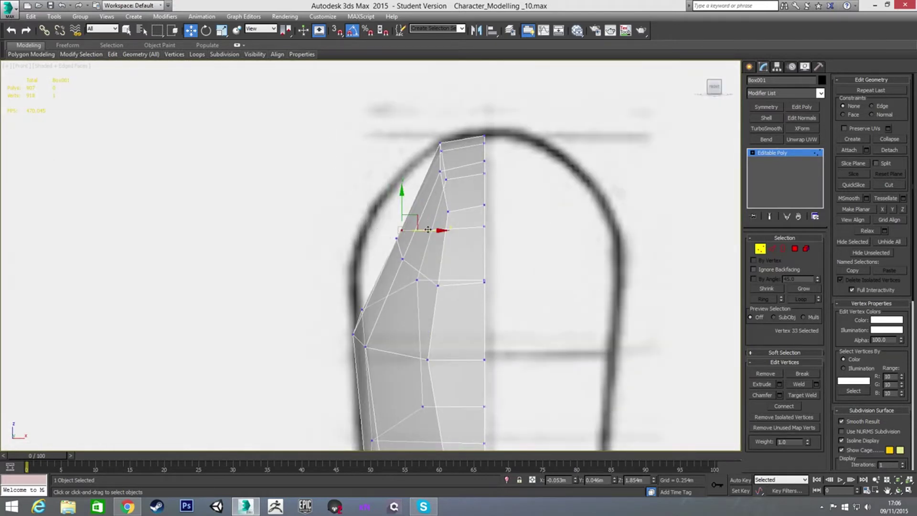
left_click_drag(427, 230, 401, 224)
middle_click_drag(382, 257, 396, 213)
left_click(410, 194)
left_click_drag(433, 195, 391, 219)
left_click(451, 241)
left_click_drag(473, 241, 462, 244)
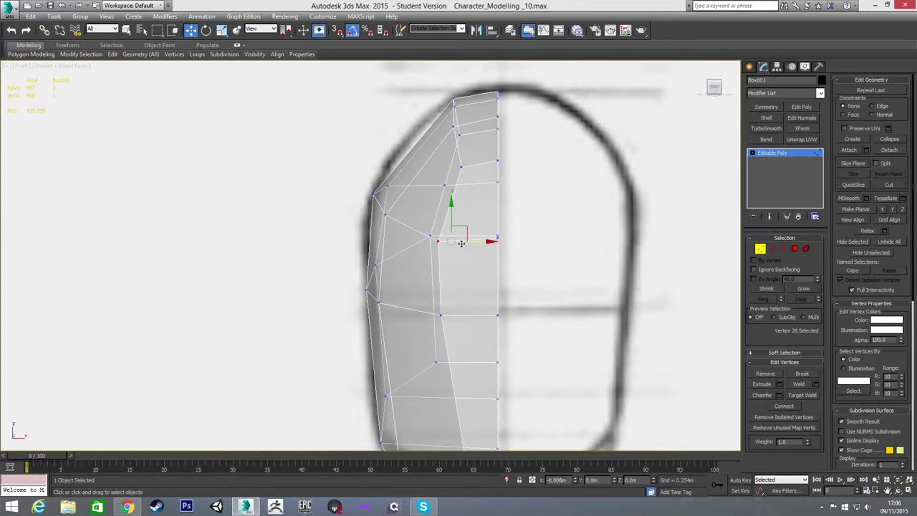
left_click(445, 186)
left_click_drag(467, 185, 456, 185)
Add another horizontal edge loop between the crown and the upper head loop.
middle_click_drag(457, 185, 469, 230, "alt")
key("2")
key("f")
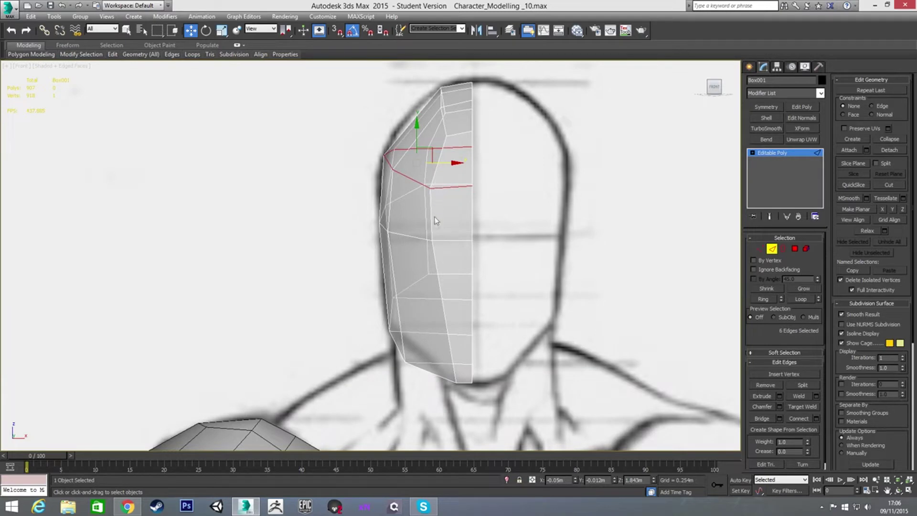
middle_click_drag(435, 221, 444, 196)
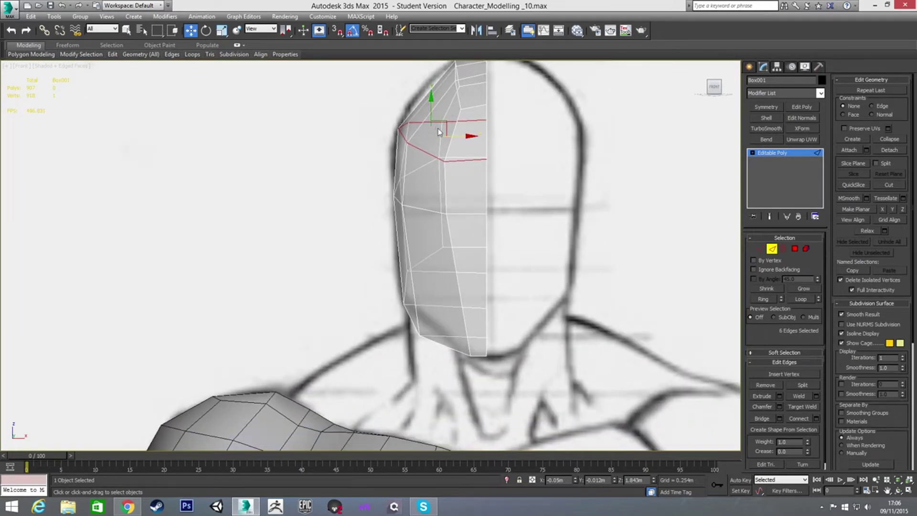
key("l")
left_click(380, 169)
left_click(424, 167, "shift")
key("ctrl+shift+e")
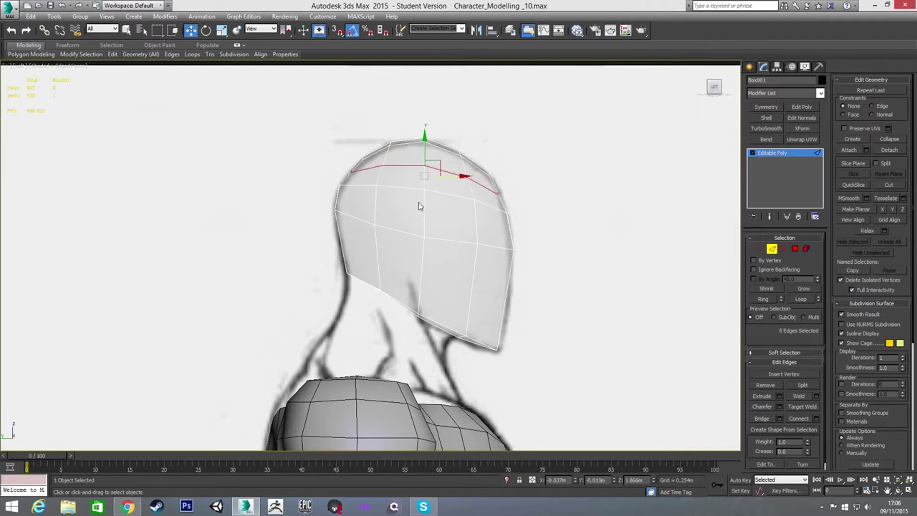
Adjust the new crown loop's front and inner vertices in the side view to follow the rounded skull.
key("1")
scroll(370, 176, "up", 4)
left_click_drag(342, 175, 350, 170)
left_click(387, 161)
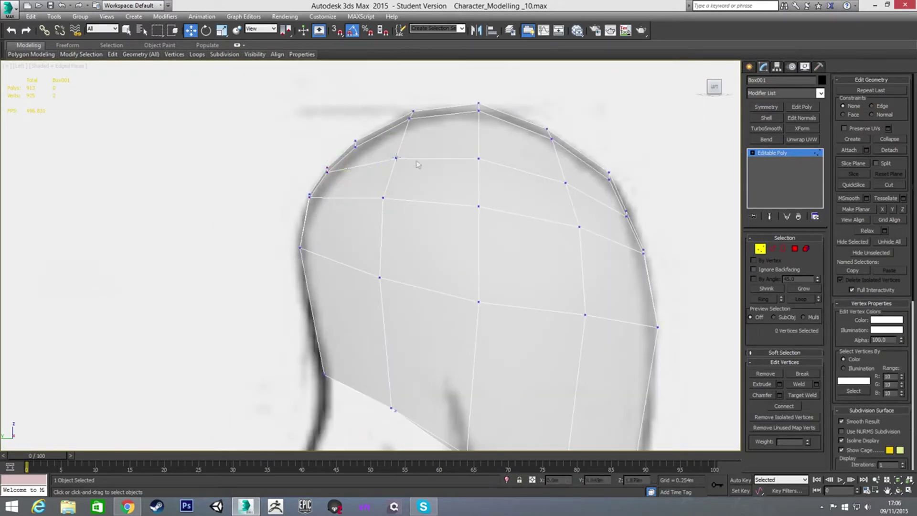
left_click_drag(616, 203, 653, 214)
left_click(565, 182)
left_click_drag(593, 185, 597, 184)
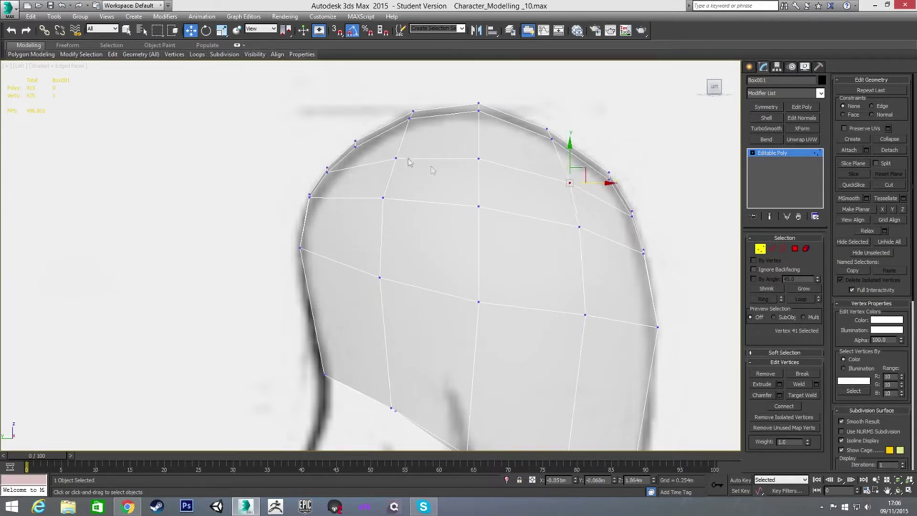
left_click_drag(416, 171, 416, 170)
Spread the new crown loop's outer vertices in the front view to the head outline and even out its inner ones.
key("f")
scroll(422, 184, "up", 3)
left_click_drag(421, 144, 457, 179, "ctrl")
left_click(465, 213, "ctrl")
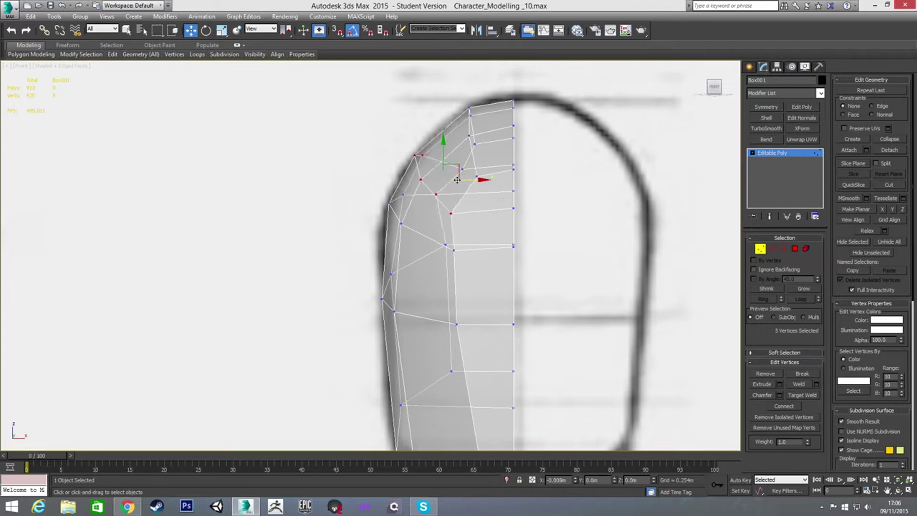
left_click(430, 155)
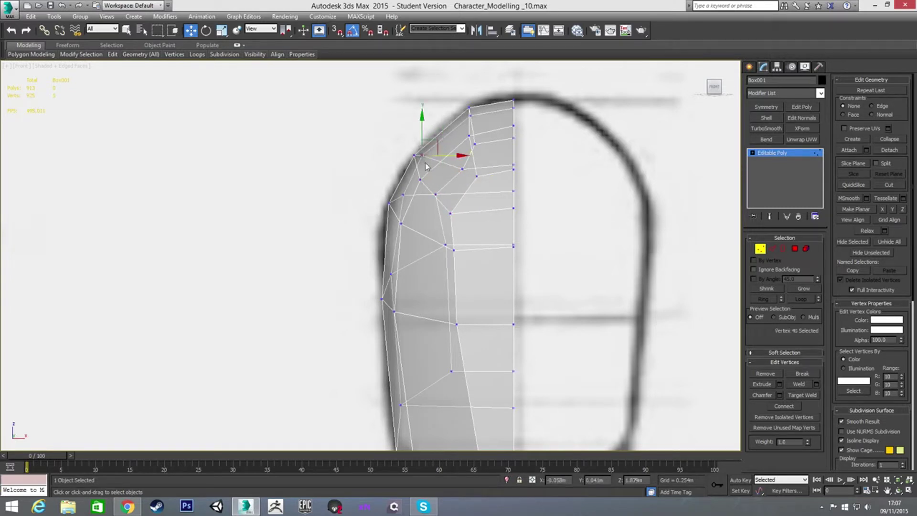
left_click(431, 192)
left_click(451, 213)
left_click_drag(474, 214, 482, 212)
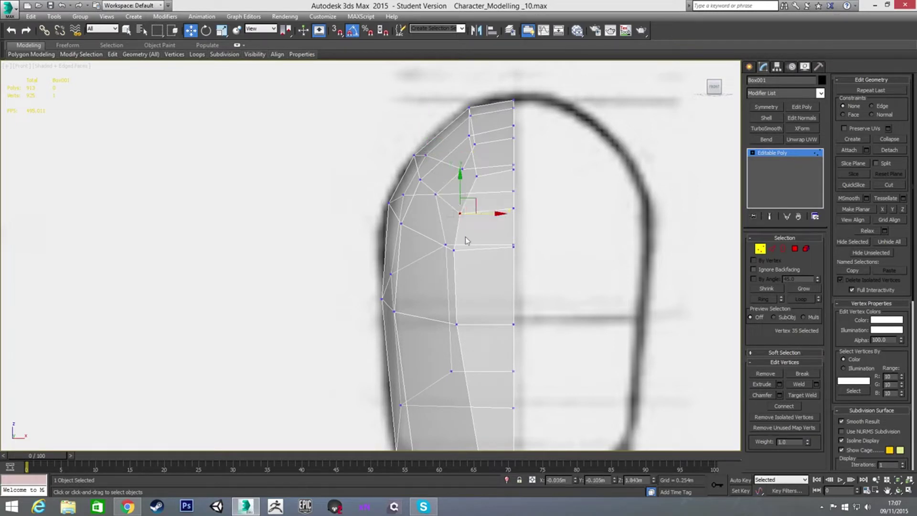
left_click(457, 325)
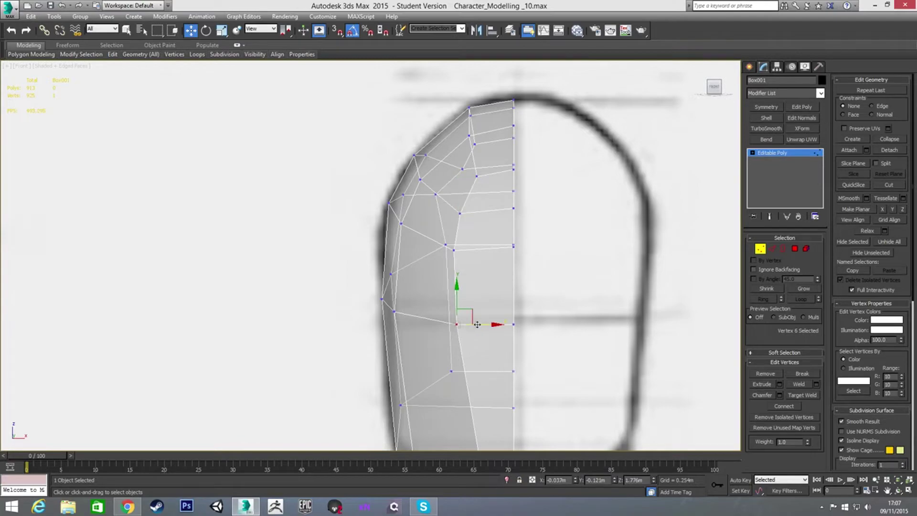
Shift the back-of-head vertices of the upper loops sideways to smooth the rear curve of the skull.
middle_click_drag(430, 220, 327, 305, "alt")
left_click(364, 259)
left_click_drag(371, 235, 374, 210)
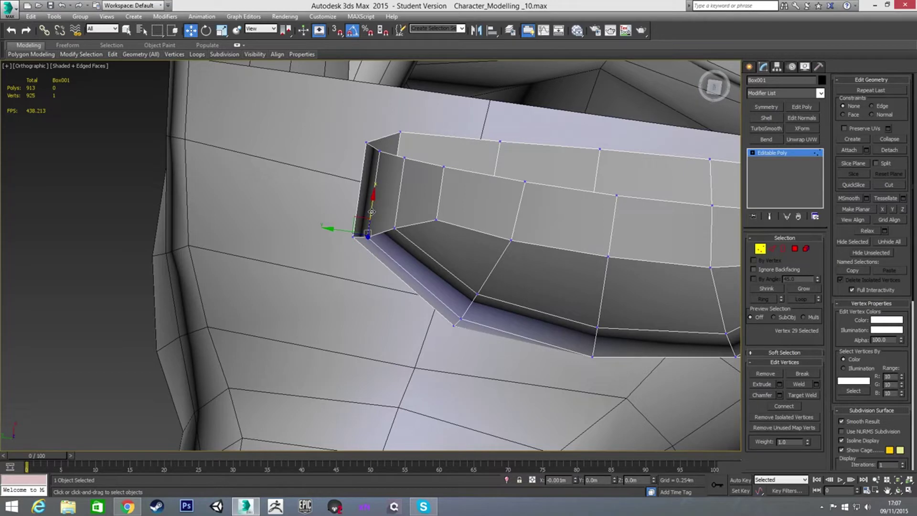
left_click(394, 229)
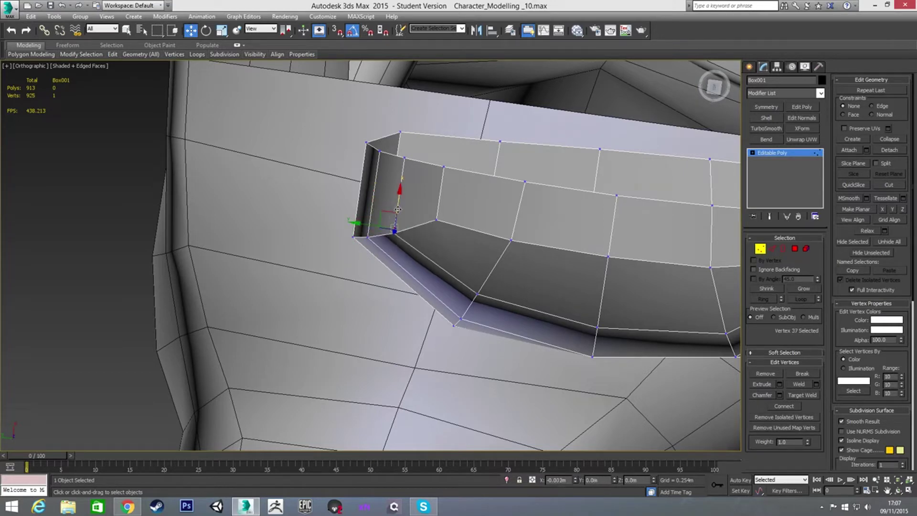
mouse_move(396, 206)
middle_mouse_down("alt")
mouse_move(452, 244)
mouse_move(486, 192)
mouse_move(454, 187)
mouse_move(430, 215)
mouse_move(456, 174)
mouse_move(385, 184)
middle_mouse_up("alt")
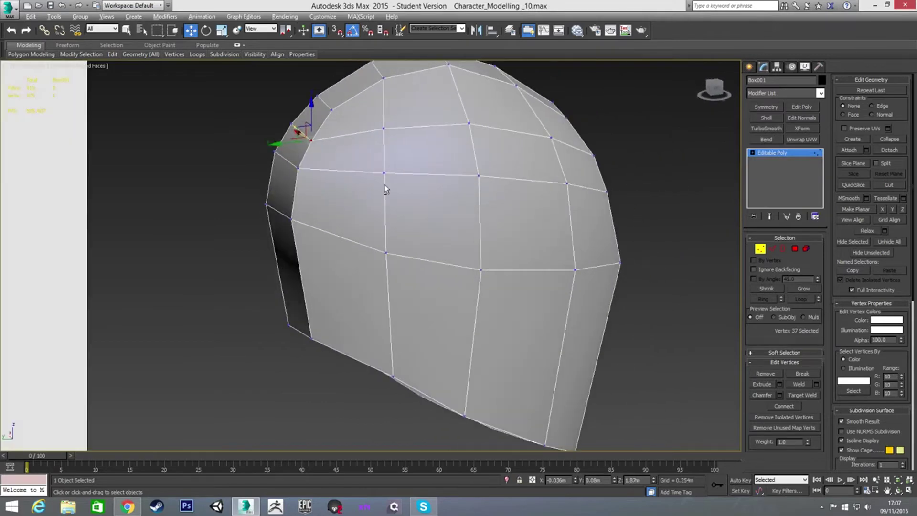
Connect the vertical edges of the lower head with a horizontal edge loop across the face and back of the head.
key("f")
scroll(453, 212, "down", 3)
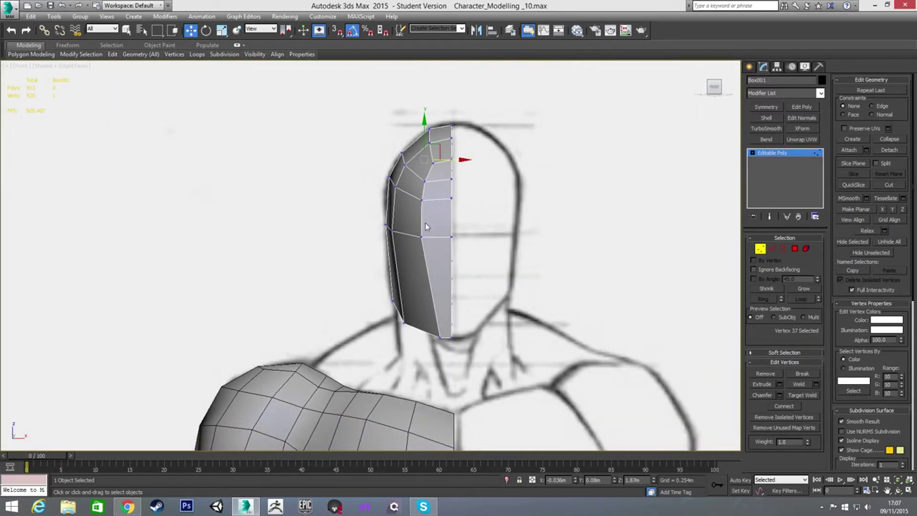
key("l")
scroll(440, 252, "down", 1)
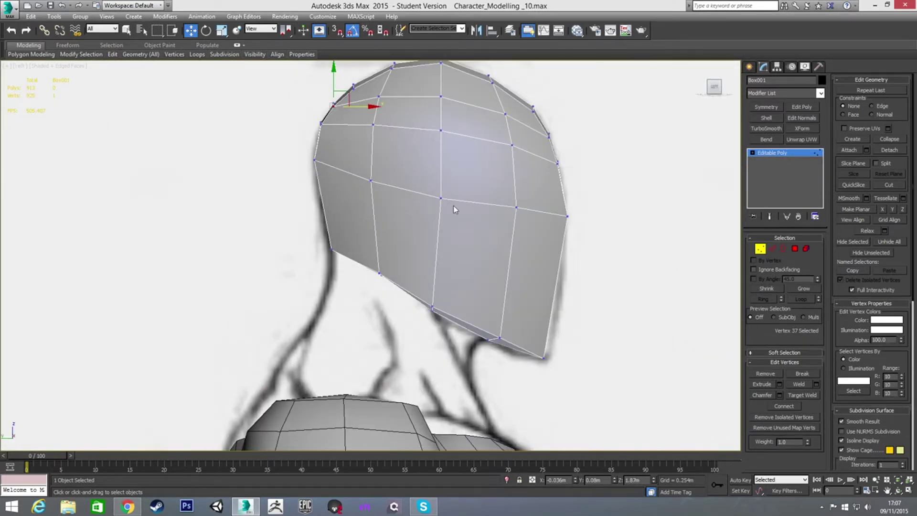
key("2")
left_click(325, 221)
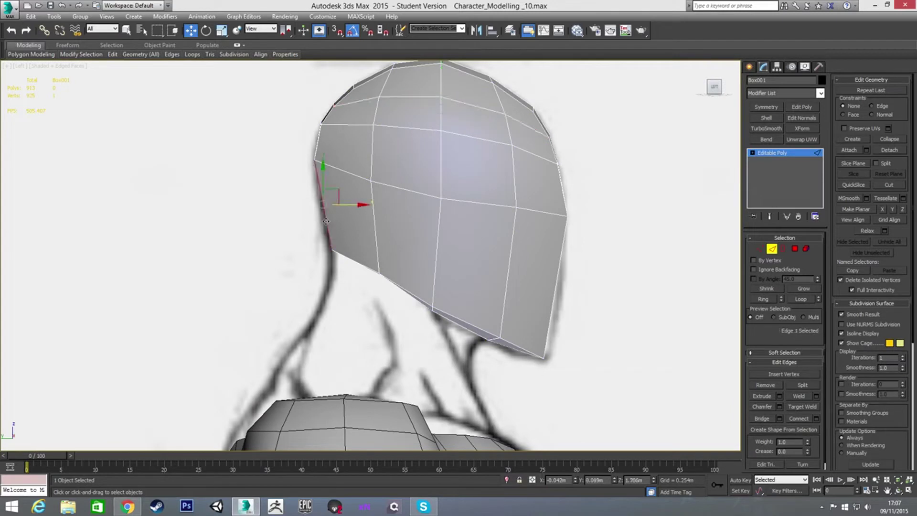
left_click(375, 237, "shift")
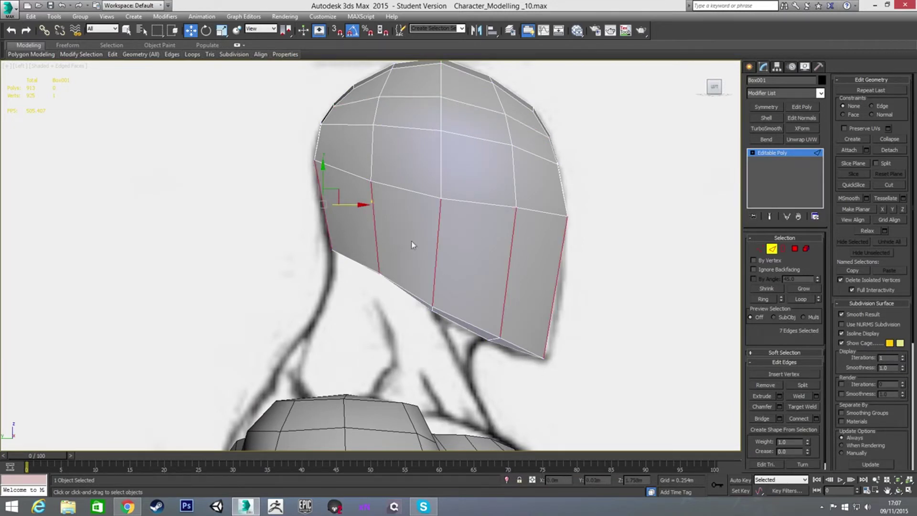
key("ctrl+shift+e")
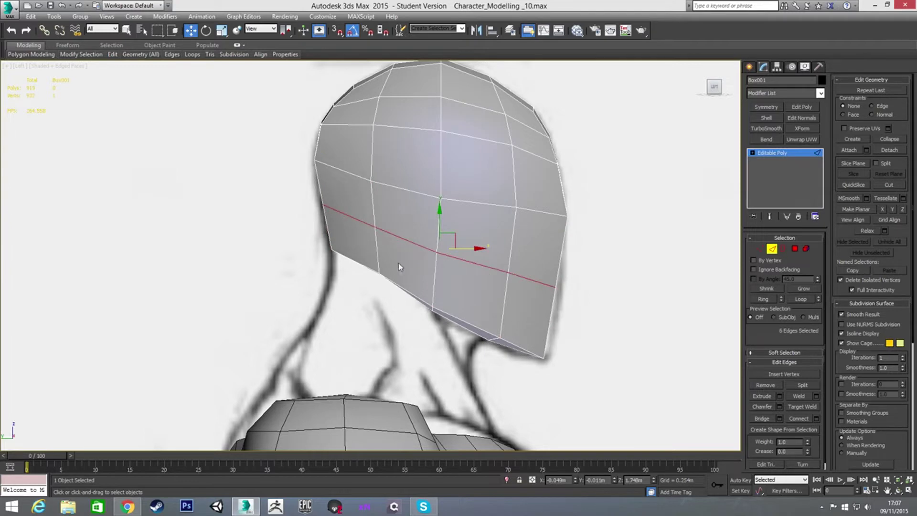
Push the new lower loop's vertices outward in the front view to round the cheek and side of the head.
middle_click_drag(407, 311, 428, 315, "alt")
key("f")
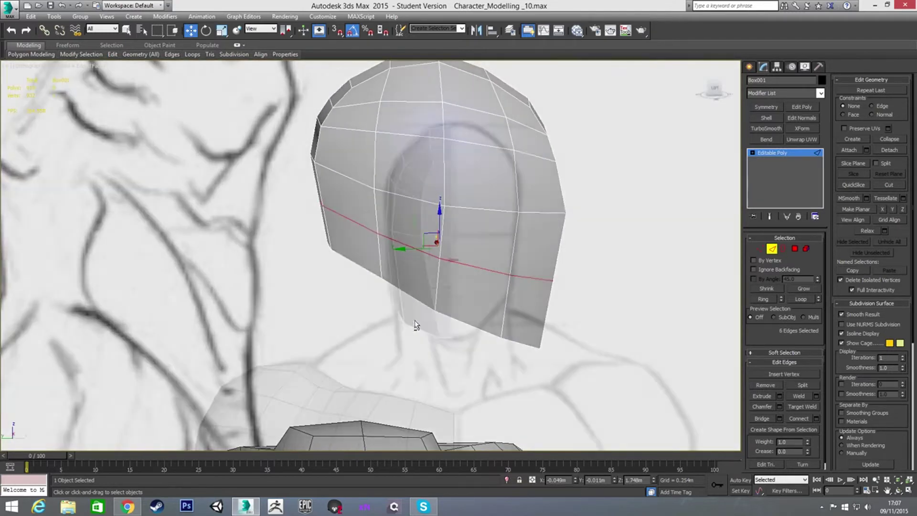
scroll(395, 282, "up", 3)
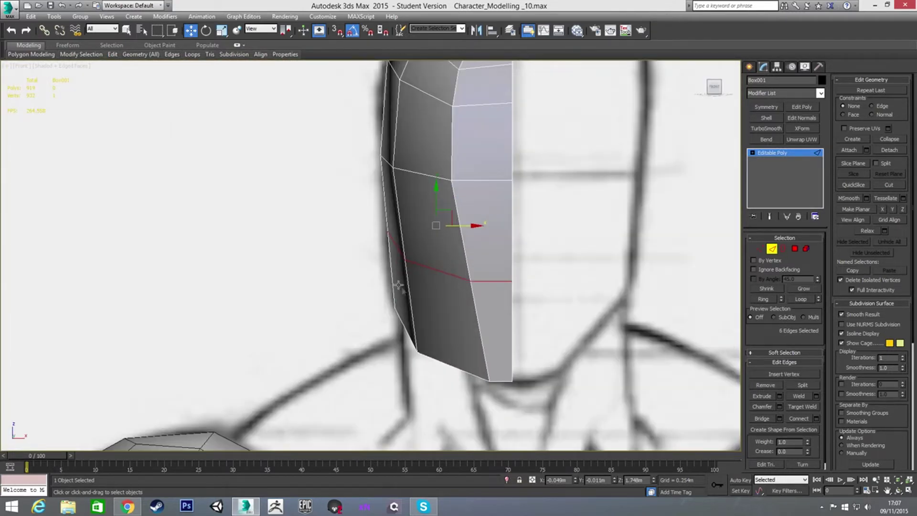
key("1")
left_click(470, 281)
left_click_drag(494, 282, 484, 282)
left_click(405, 259)
left_click_drag(426, 260, 408, 231)
left_click(388, 231)
left_click(394, 306)
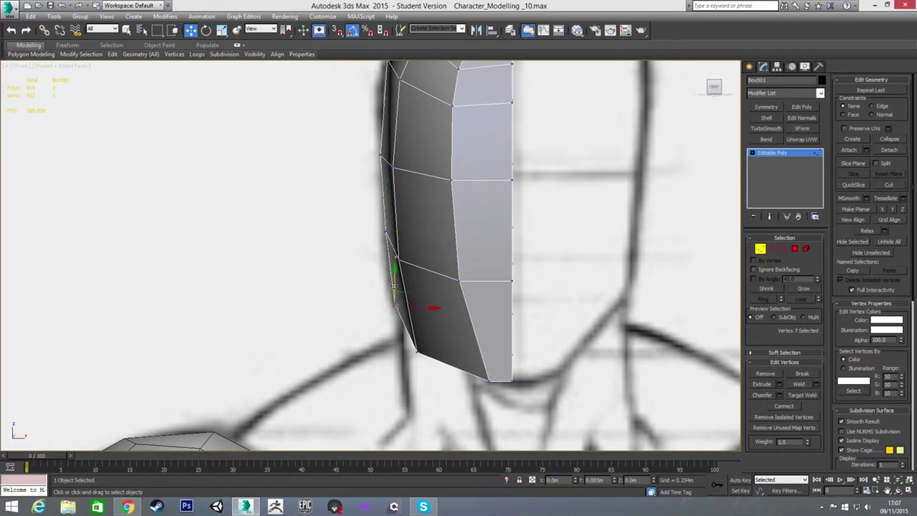
Move the lower jaw vertex up and inward in the front view, using see-through shading, to follow the jawline.
key("alt+x")
left_click(417, 352)
left_click_drag(431, 338, 449, 321)
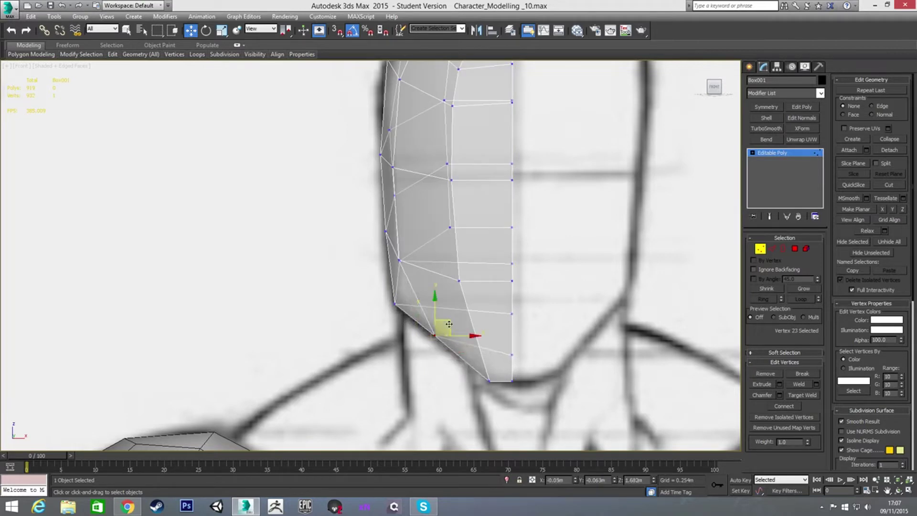
key("alt+x")
Move the lower loop's cheek vertex inward in the front view to taper the face.
mouse_move(442, 328)
middle_mouse_down("alt")
mouse_move(463, 307)
mouse_move(520, 299)
mouse_move(552, 328)
mouse_move(517, 311)
mouse_move(444, 304)
middle_mouse_up("alt")
key("f")
scroll(369, 235, "up", 3)
left_click(367, 207)
left_click_drag(391, 208, 402, 208)
middle_click_drag(433, 194, 420, 236)
mouse_move(413, 276)
middle_mouse_down("alt")
mouse_move(522, 267)
mouse_move(433, 271)
middle_mouse_up("alt")
key("l")
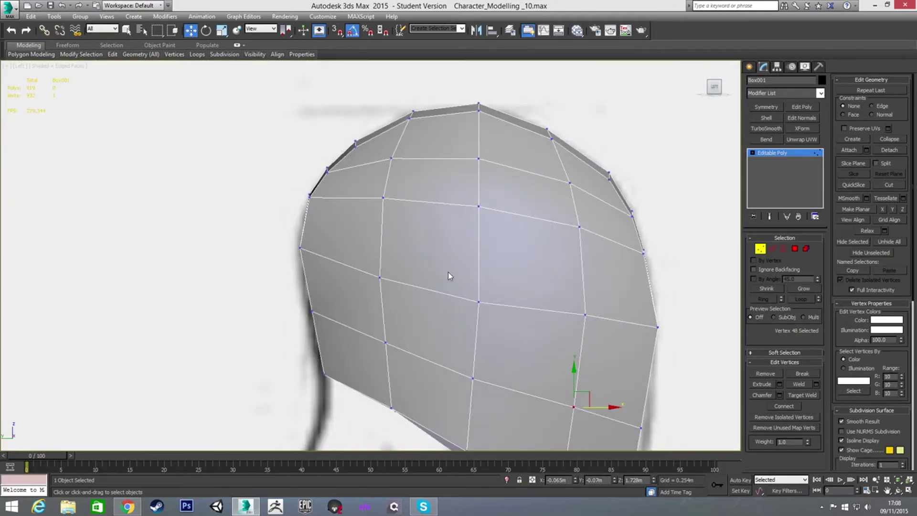
Refine the lower jaw vertex in the side view and front view to sit on the drawn jawline.
scroll(382, 155, "up", 2)
scroll(445, 287, "down", 1)
scroll(465, 300, "up", 3)
left_click(470, 288)
left_click_drag(482, 276, 473, 285)
key("f")
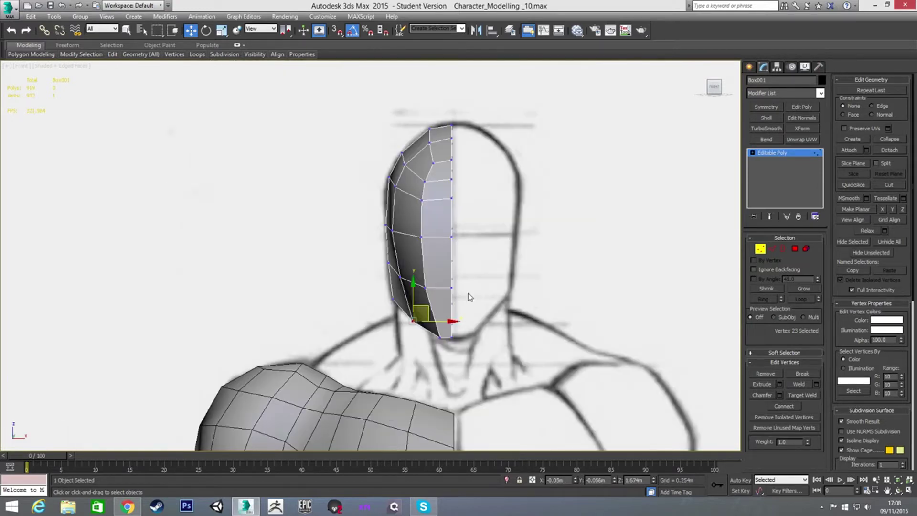
scroll(442, 299, "up", 2)
left_click_drag(431, 289, 438, 295)
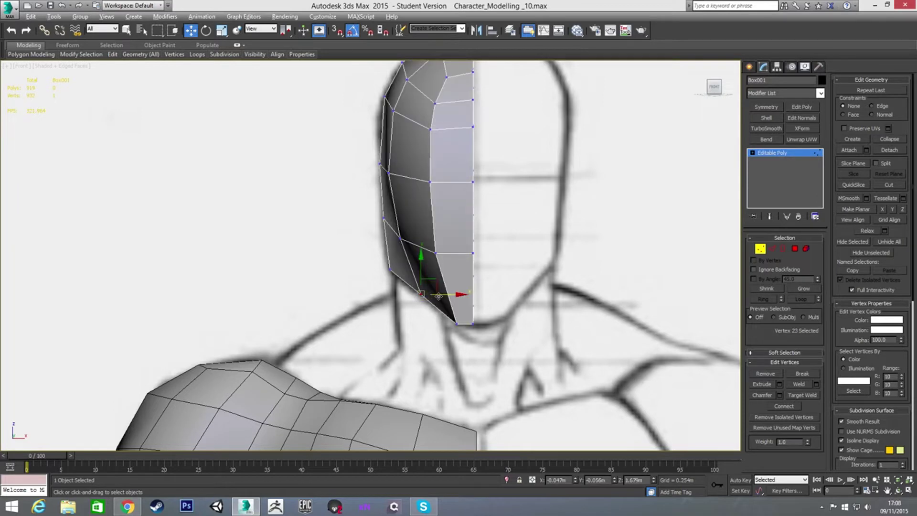
Raise the vertex under the chin in the side view to flatten the underside of the jaw.
key("l")
left_click(463, 295)
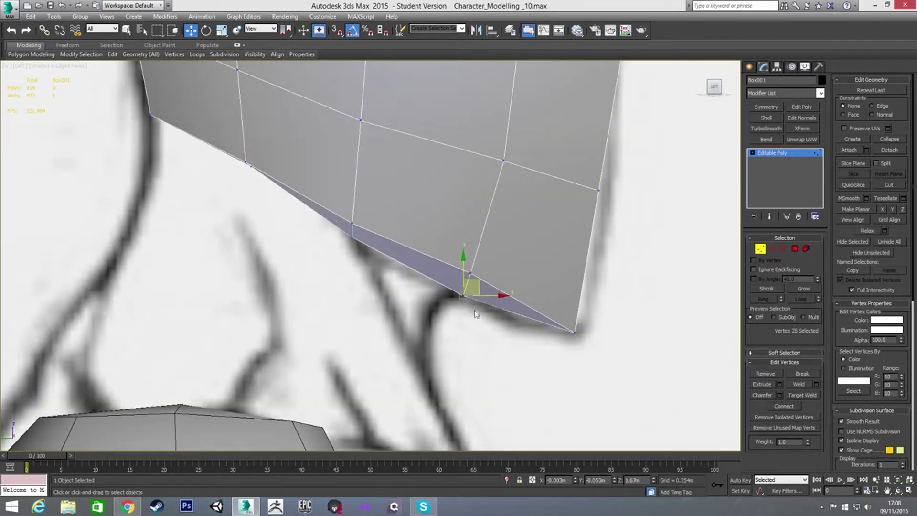
mouse_move(476, 286)
left_mouse_down()
mouse_move(480, 272)
mouse_move(478, 295)
mouse_move(477, 277)
left_mouse_up()
left_click(376, 275)
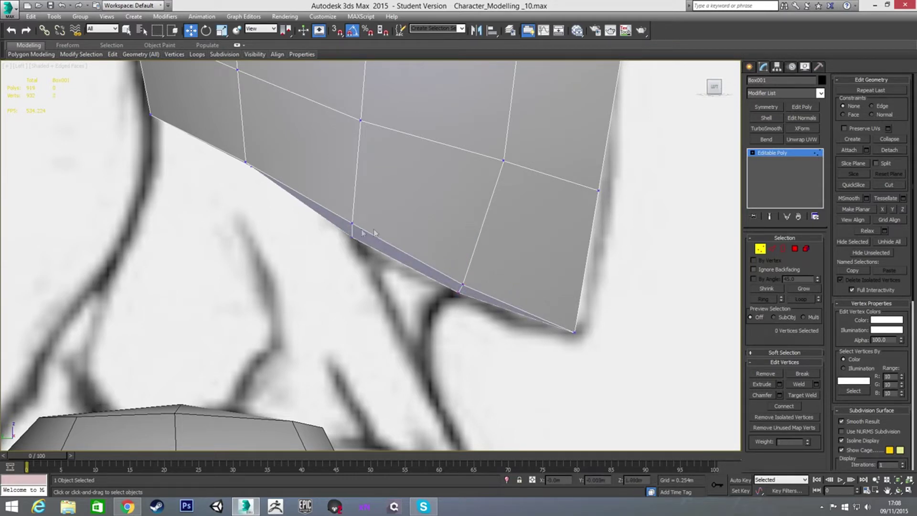
Lower the outer jaw-corner vertex in the side view to line up with the underside of the jaw.
middle_click_drag(393, 231, 379, 256)
scroll(378, 255, "down", 3)
key("f")
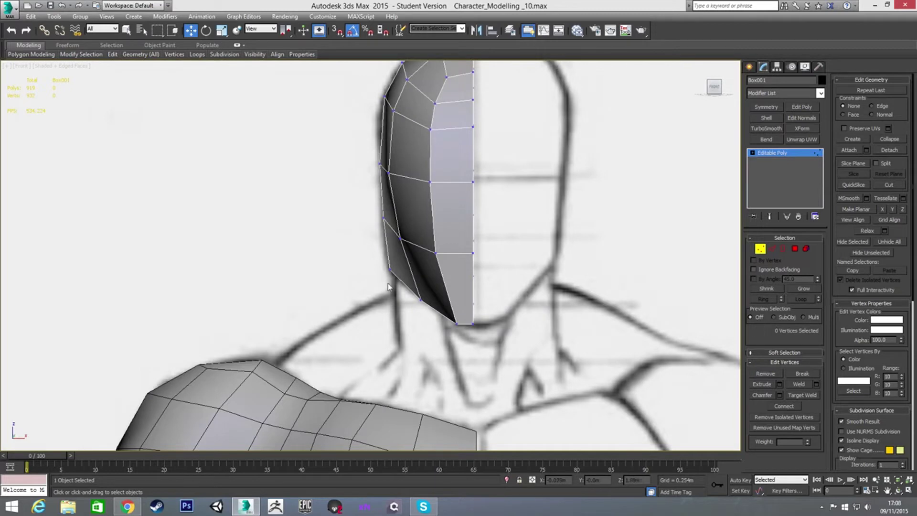
scroll(405, 293, "up", 2)
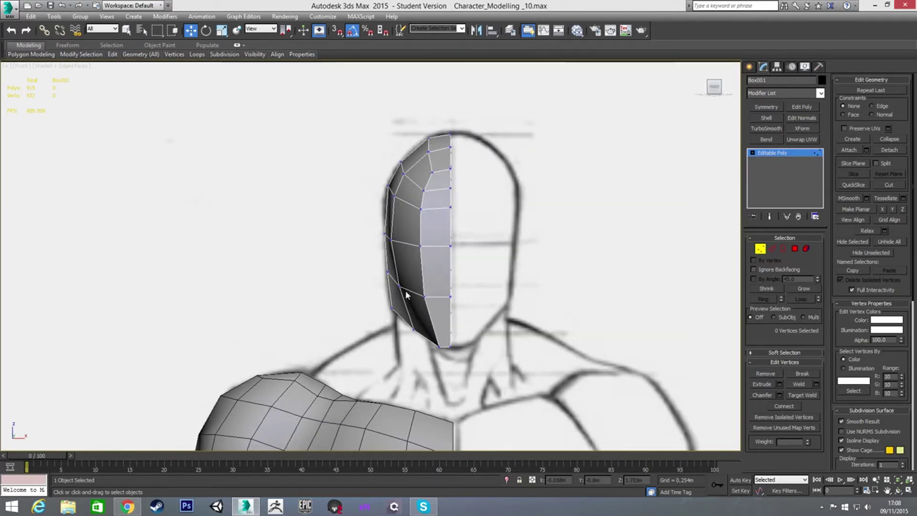
left_click(393, 308)
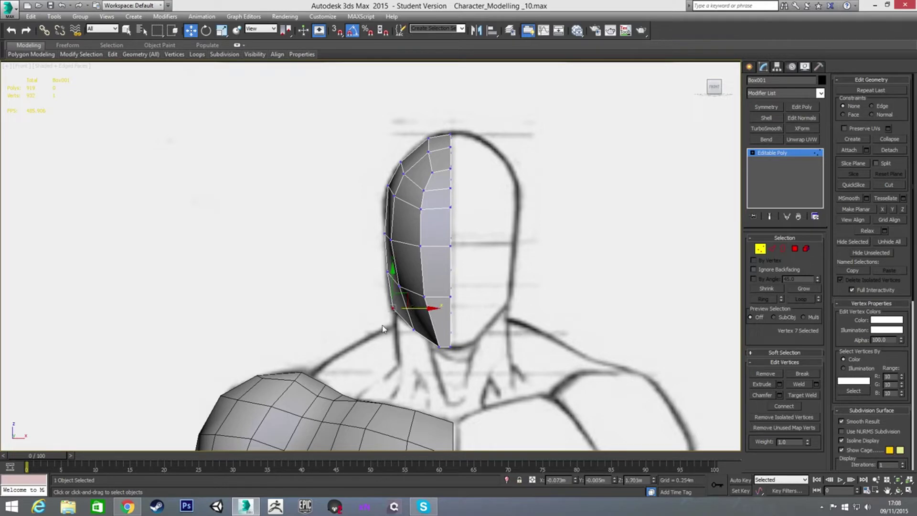
key("l")
scroll(357, 317, "up", 2)
left_click_drag(347, 306, 353, 270)
key("alt+x")
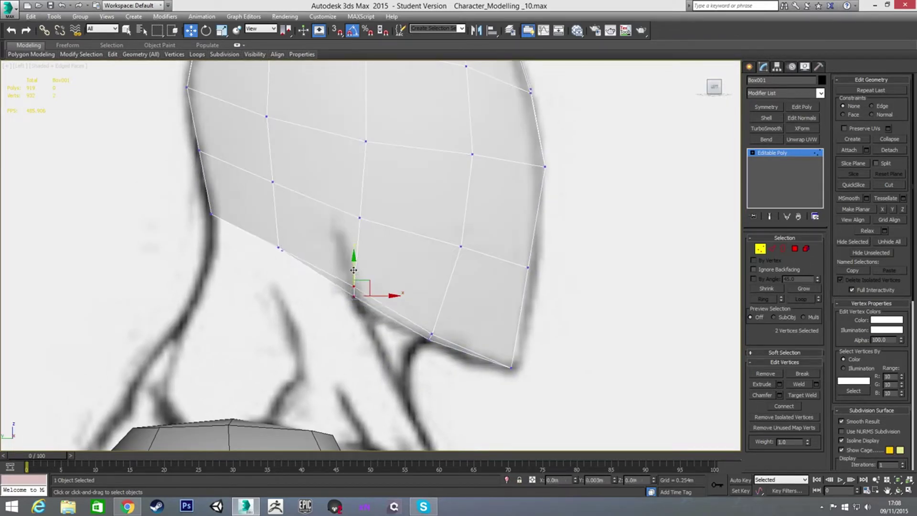
key("alt+x")
left_click(343, 311)
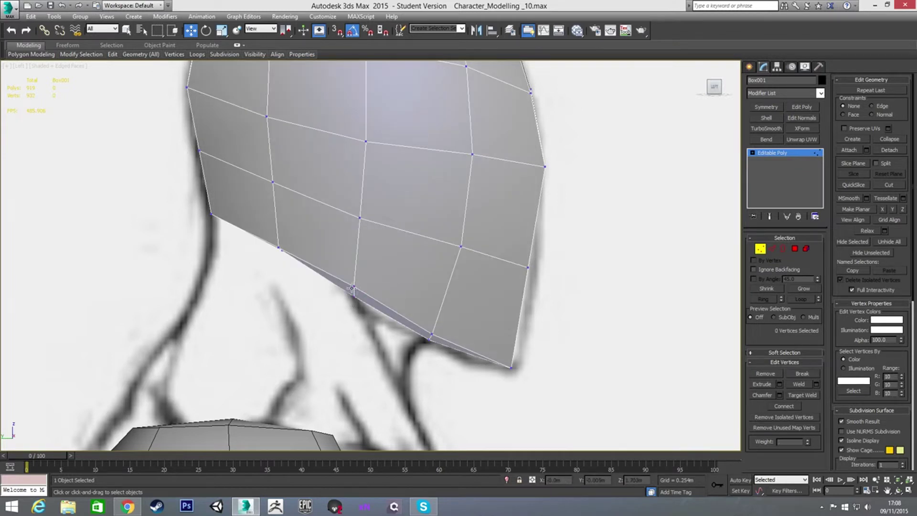
left_click(353, 287)
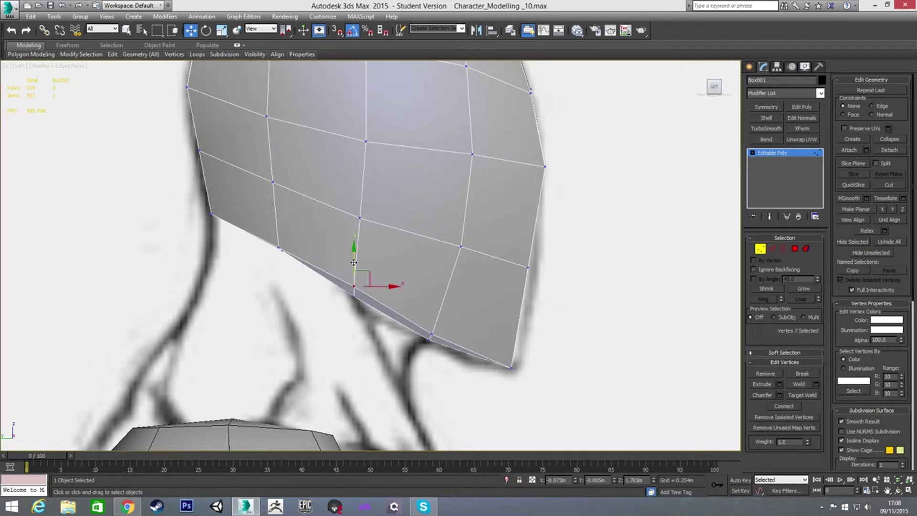
Nudge the vertex under the jaw, just behind the chin, slightly upward in the side view.
left_click(429, 337)
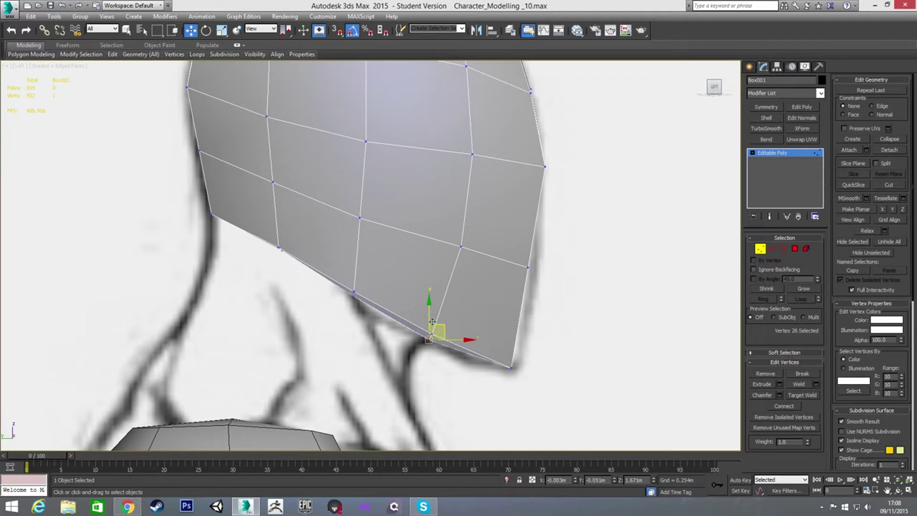
left_click(377, 342)
middle_click_drag(418, 264, 408, 283)
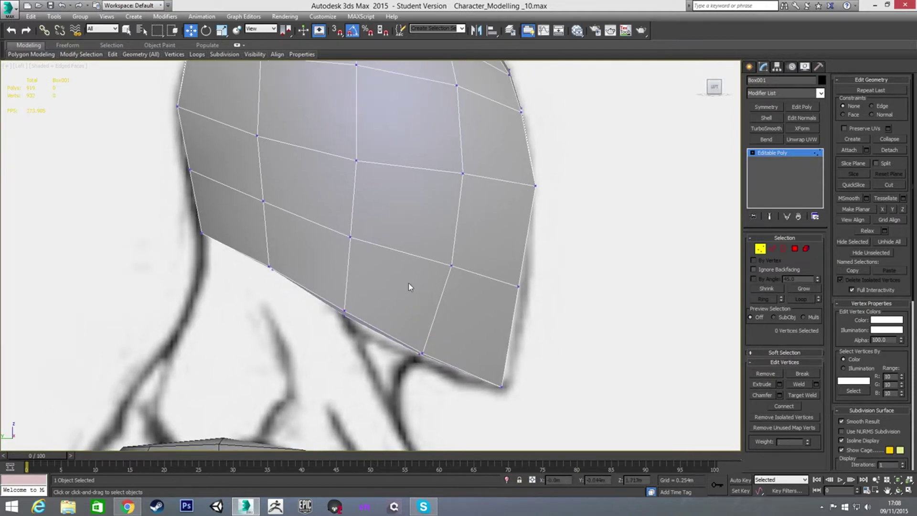
scroll(408, 283, "down", 2)
Turn on see-through shading and move the outer chin vertex backward in the side view to round the chin.
key("alt+x")
middle_click_drag(427, 315, 445, 370, "alt")
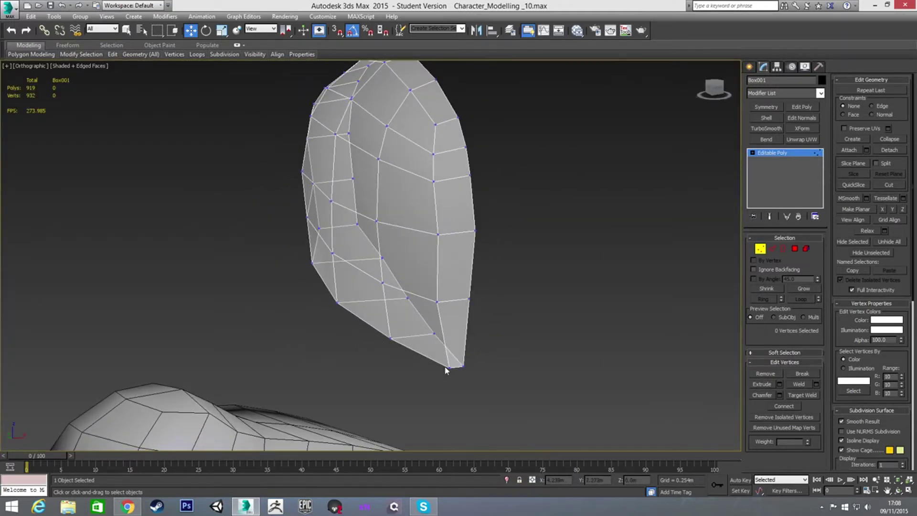
left_click(450, 369)
key("l")
scroll(436, 360, "up", 5)
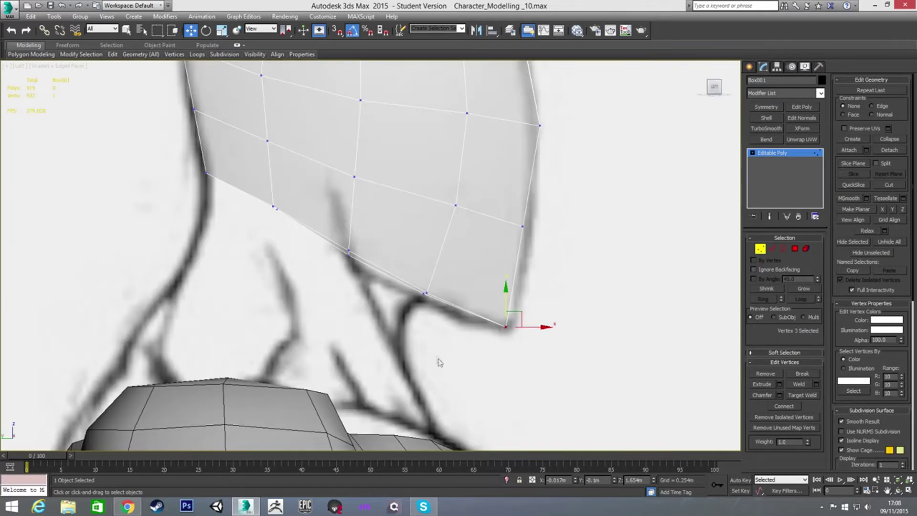
left_click_drag(516, 289, 499, 285)
scroll(496, 288, "down", 2)
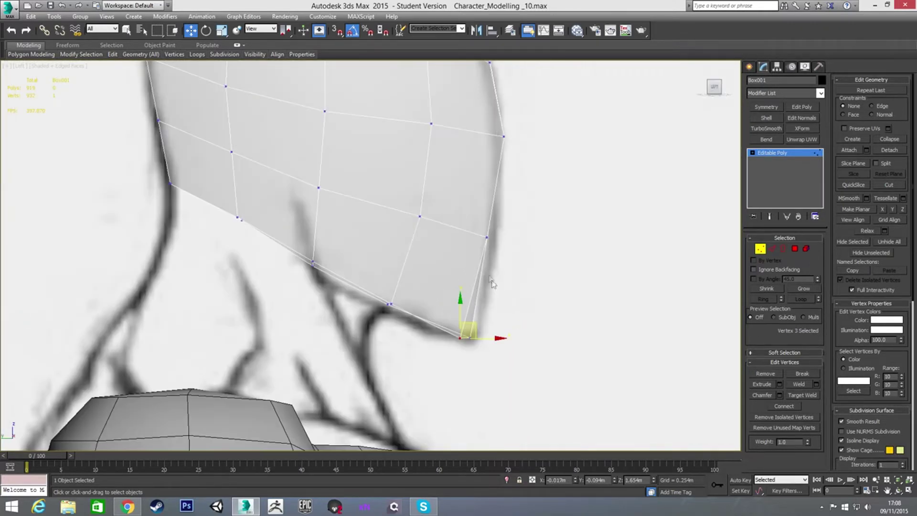
Move the two outer face vertices above the chin backward in the side view to curve the front of the face.
left_click(488, 237)
left_click_drag(508, 238, 500, 238)
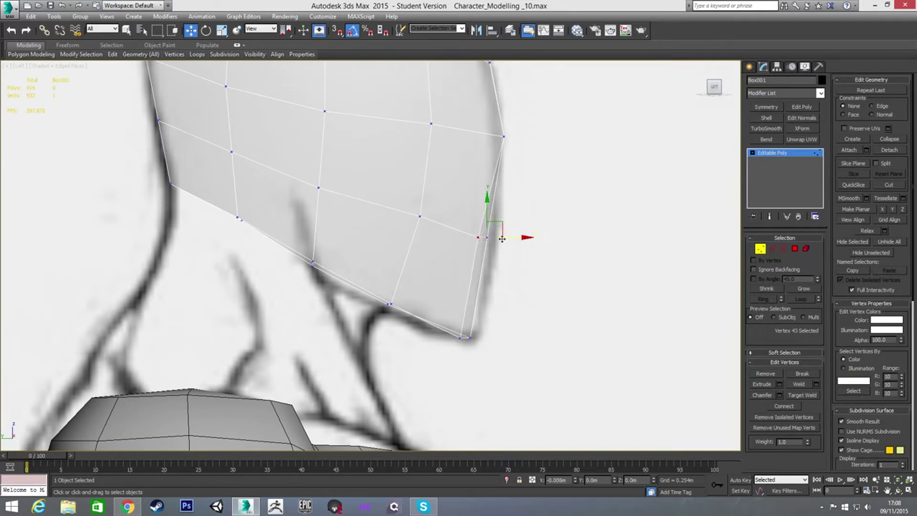
middle_click_drag(505, 143, 456, 323, "alt")
left_click(495, 138)
key("l")
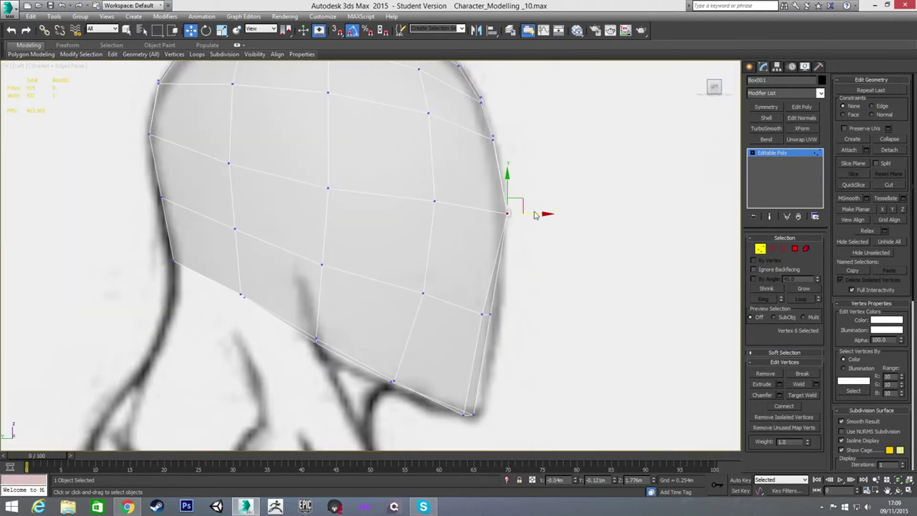
left_click_drag(534, 214, 524, 214)
Pull the outer vertices of the brow, forehead and front crown inward one by one in the side view.
left_click(492, 141)
middle_click_drag(511, 139, 509, 210)
left_click(478, 173)
left_click(486, 180)
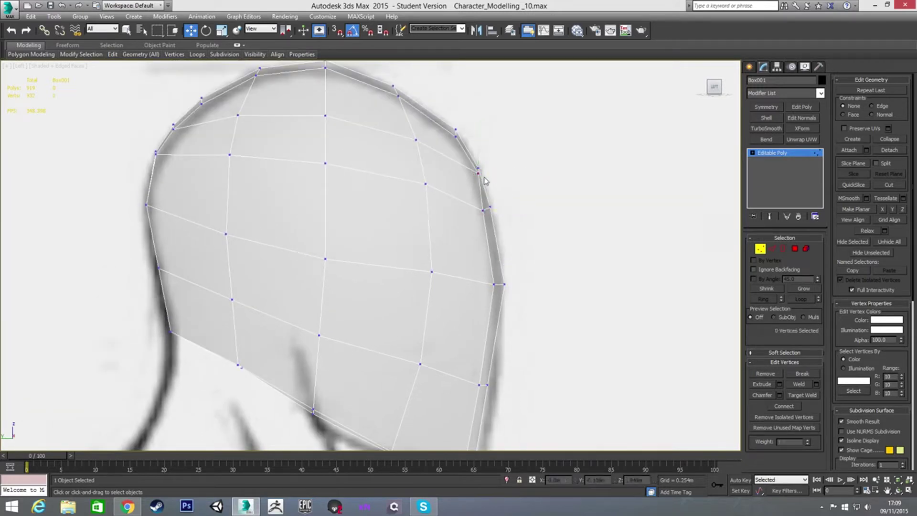
left_click(478, 173)
left_click_drag(503, 174, 497, 174)
left_click(455, 137)
left_click_drag(469, 123, 464, 122)
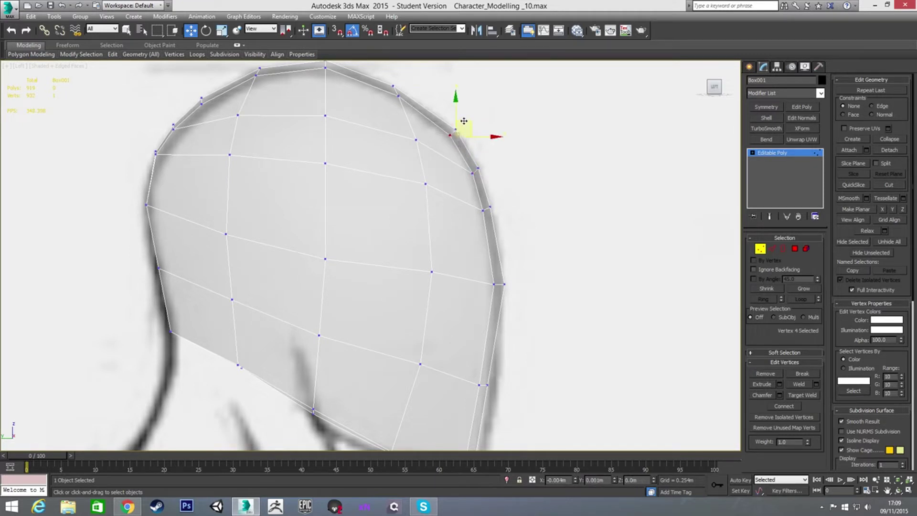
left_click(397, 96)
left_click_drag(413, 84, 407, 83)
Move the outer vertices along the back of the head inward, from the rear crown down to the nape.
middle_click_drag(344, 107, 451, 154)
left_click(311, 152)
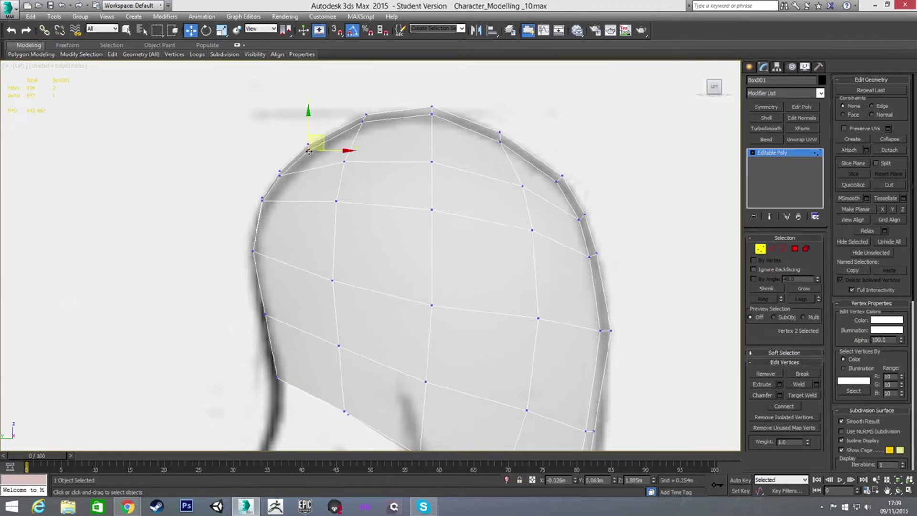
left_click_drag(321, 139, 326, 139)
left_click(283, 175)
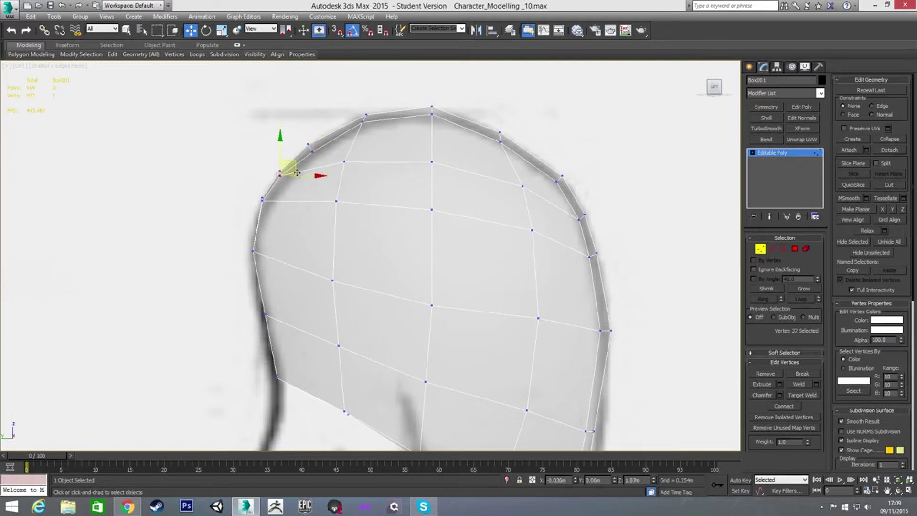
left_click(263, 199)
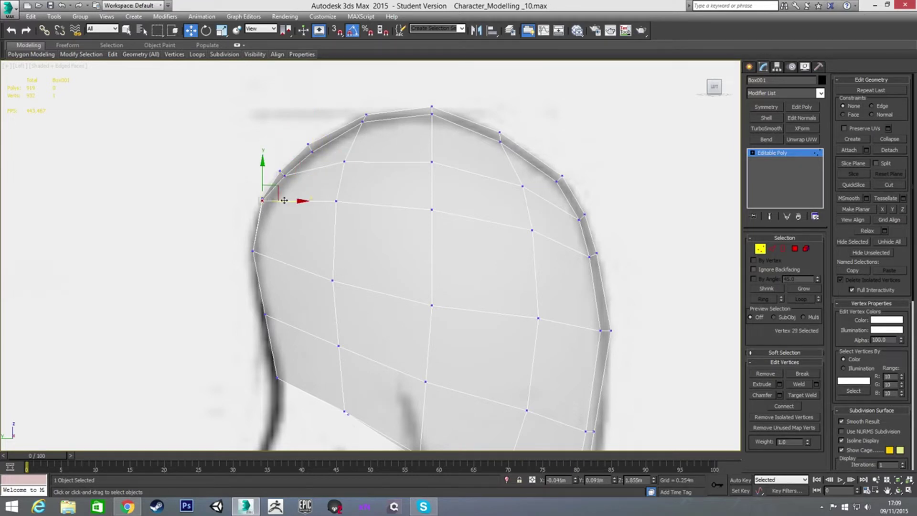
left_click(253, 250)
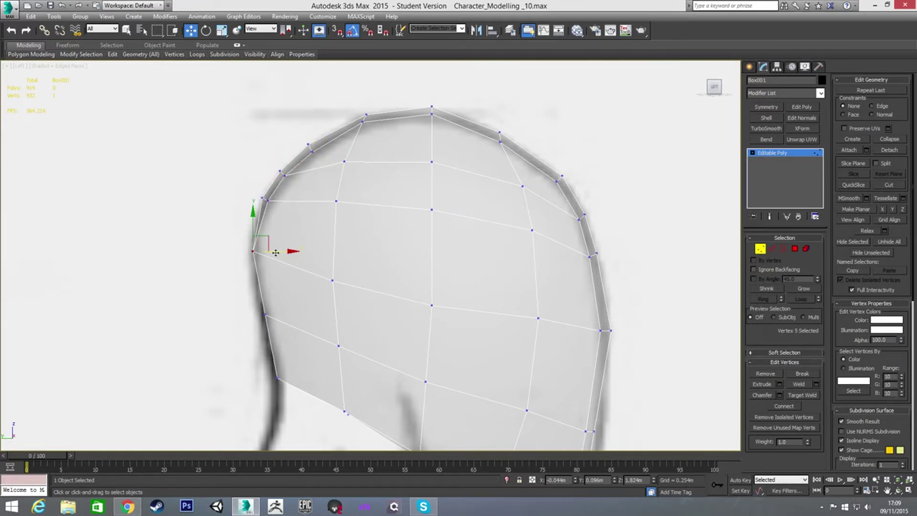
left_click(266, 316)
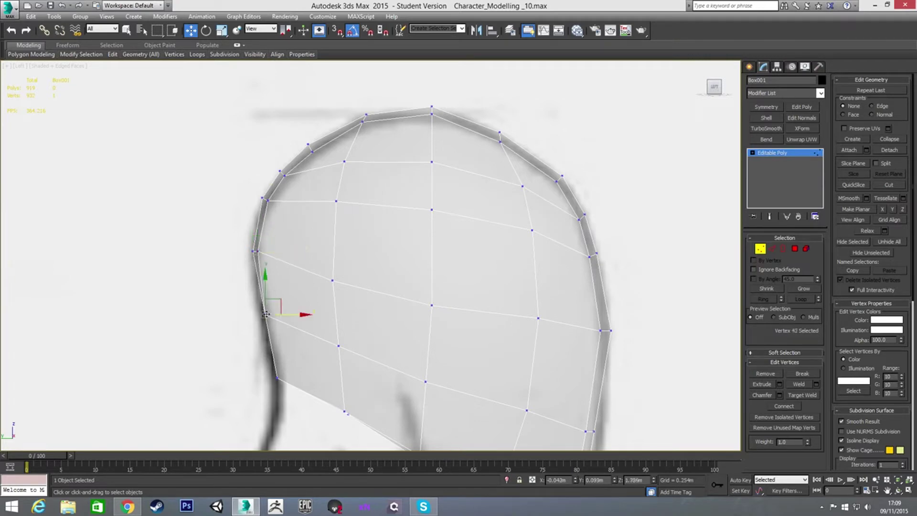
left_click(278, 379)
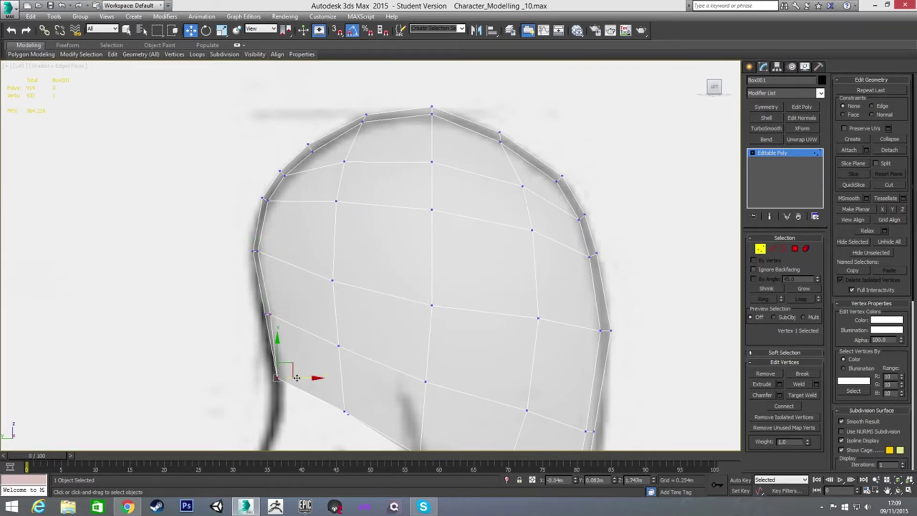
middle_click_drag(293, 272, 309, 316, "alt")
middle_click_drag(309, 316, 405, 294, "alt")
Select the six edges along the underside of the head from nape to chin and compare them with the body's neck area.
key("l")
scroll(414, 241, "down", 3)
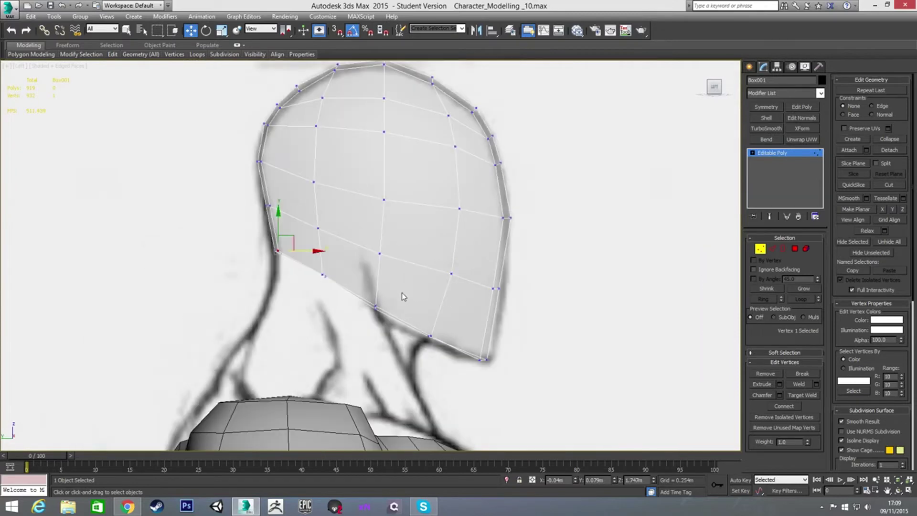
key("2")
left_click(314, 308)
middle_click_drag(345, 286, 374, 278, "alt")
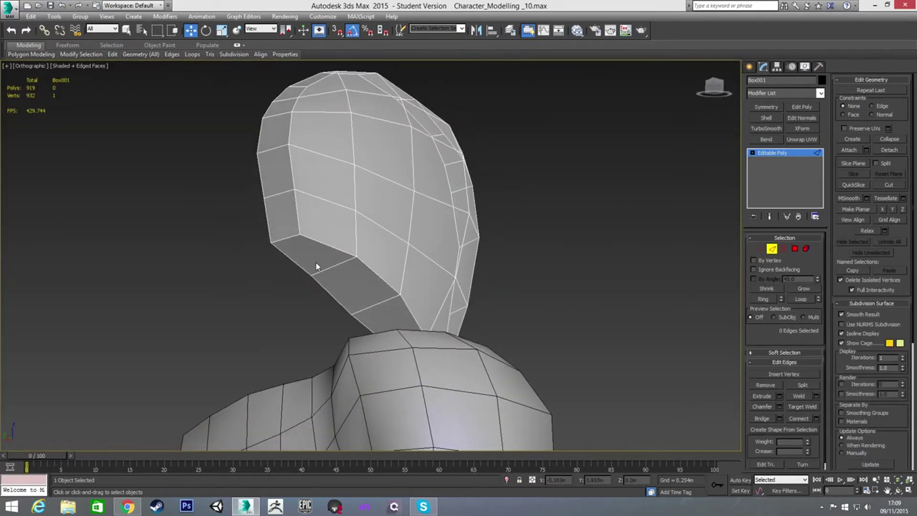
left_click(289, 238)
left_click(318, 241, "ctrl")
middle_click_drag(379, 294, 356, 307, "alt")
left_click(384, 283, "ctrl")
left_click(408, 297, "ctrl")
middle_click_drag(428, 321, 431, 281, "alt")
left_click(457, 265, "ctrl")
left_click(486, 268, "ctrl")
middle_click_drag(429, 243, 424, 334, "alt")
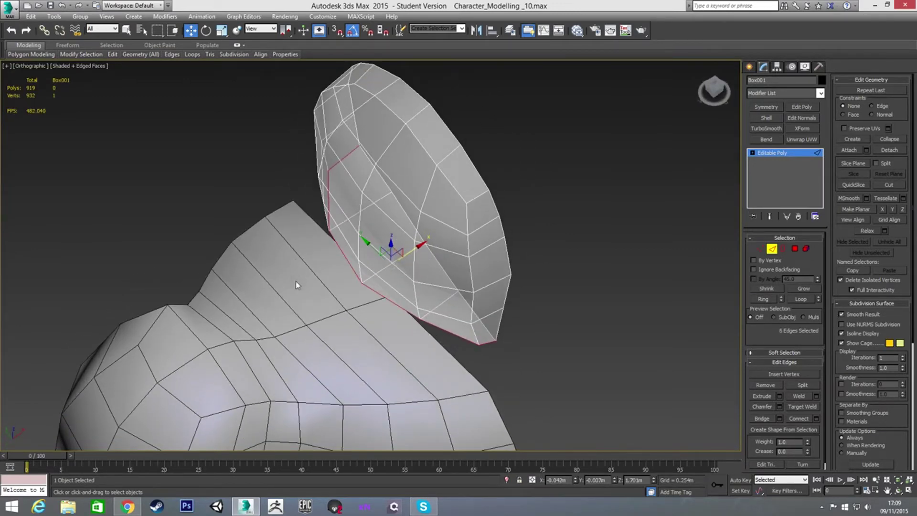
middle_click_drag(295, 281, 341, 231)
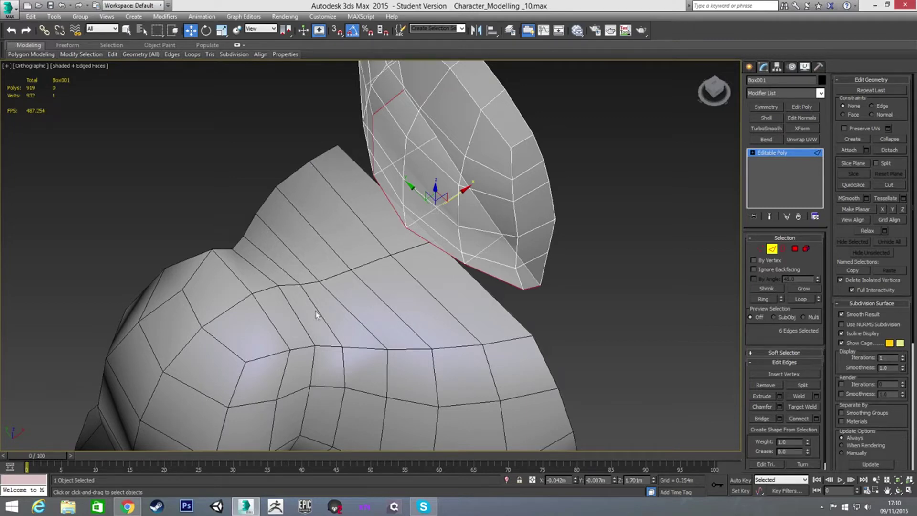
middle_click_drag(395, 304, 448, 266, "alt")
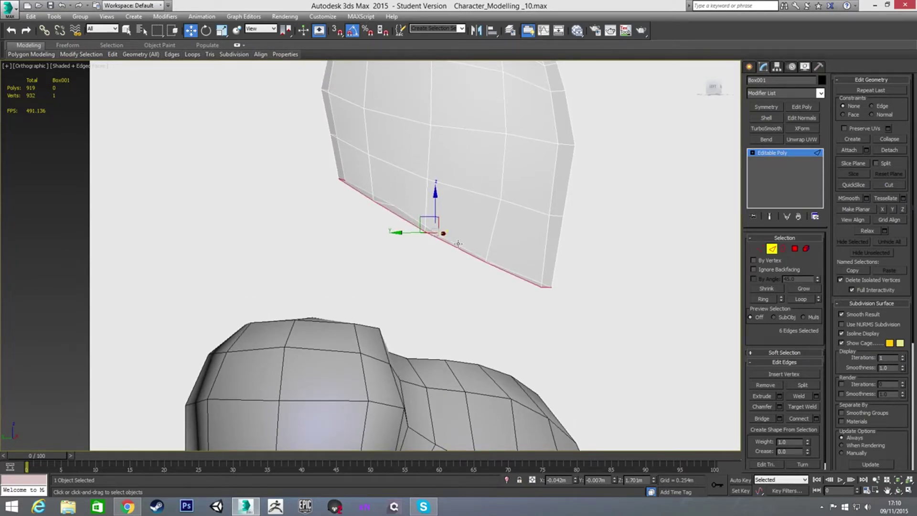
Select the ring of edges just behind the head's middle column in the side view and connect it with a new vertical loop.
key("l")
scroll(501, 266, "down", 3)
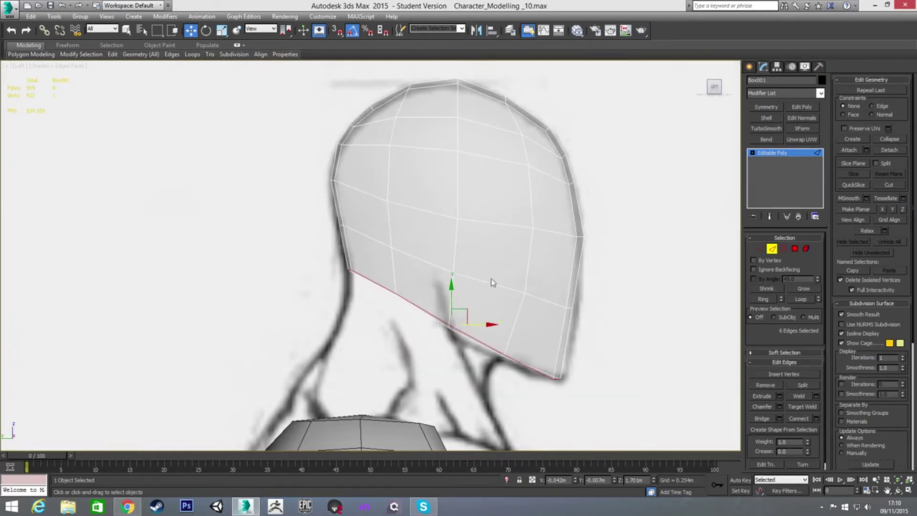
left_click(428, 118)
left_click(419, 147, "shift")
left_click(426, 210)
key("ctrl+shift+e")
Shift the vertical loop behind the new one toward the back of the head, from crown to underside, using the Edge constraint.
key("1")
left_click(410, 82)
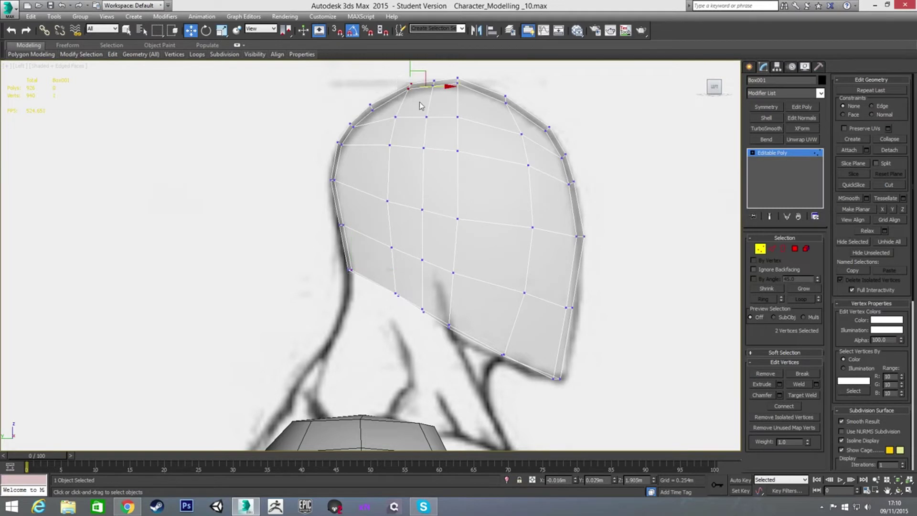
left_click(396, 117)
left_click_drag(411, 104, 396, 112)
left_click(389, 145)
key("shift+x")
left_click_drag(413, 146, 392, 146)
left_click(387, 201)
left_click_drag(409, 201, 386, 197)
left_click(391, 247)
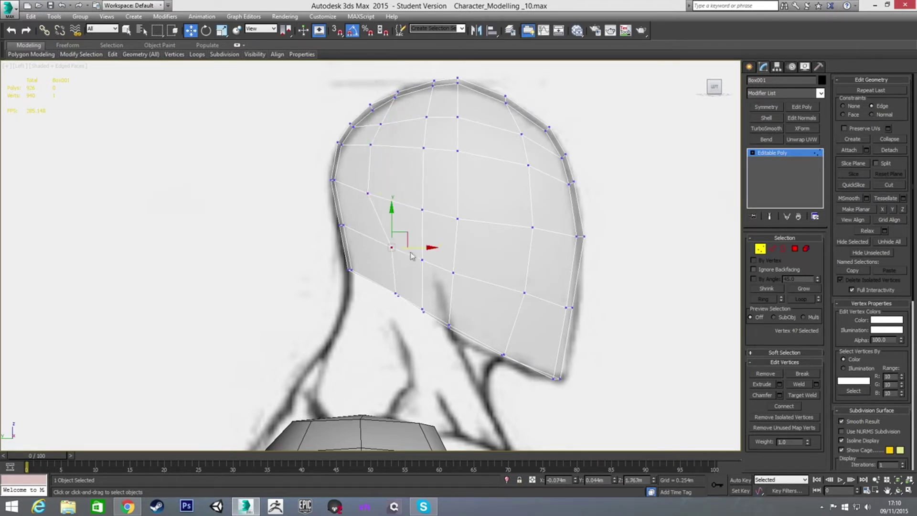
left_click_drag(405, 248, 401, 327)
left_click(397, 293)
Slide the new loop's side and crown vertices backward along their edges to even out the column spacing.
left_click(422, 260)
left_click_drag(433, 262, 410, 206)
left_click(422, 209)
left_click_drag(415, 149, 443, 146)
left_click(426, 117)
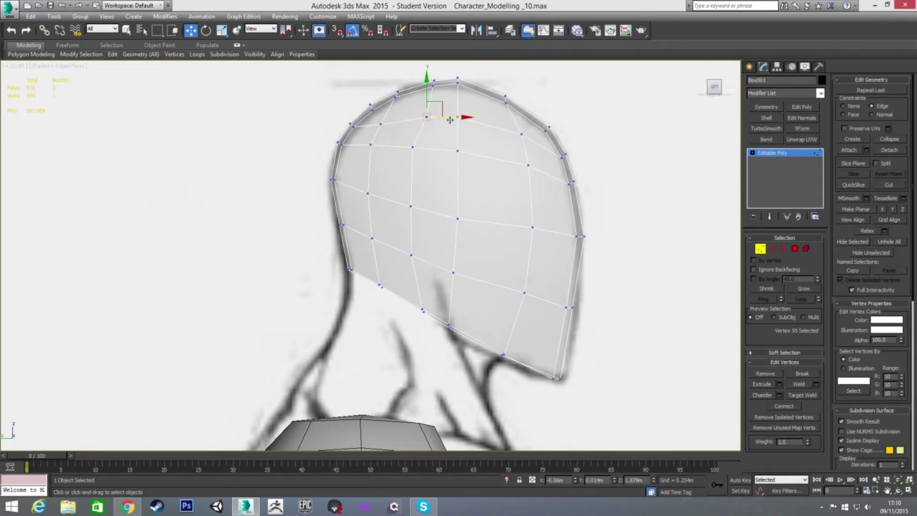
left_click_drag(452, 117, 443, 116)
left_click_drag(423, 72, 448, 86)
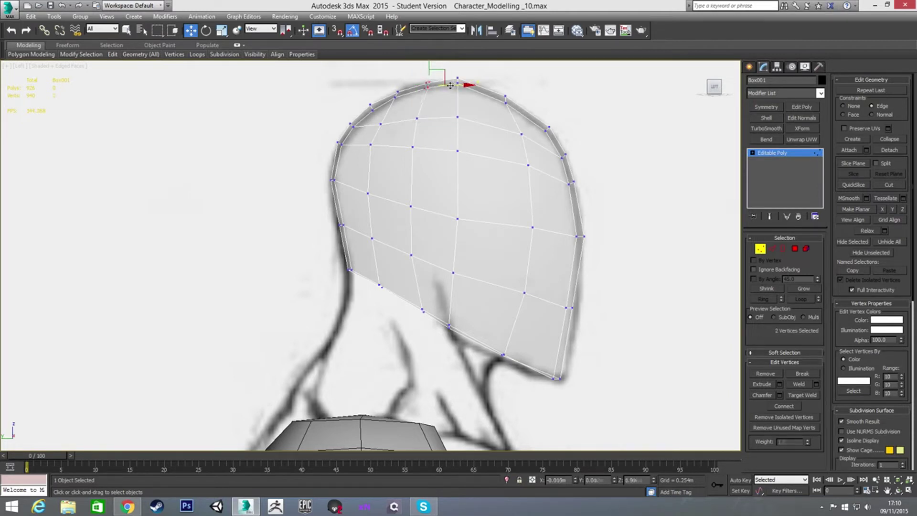
left_click_drag(451, 84, 456, 66)
left_click(444, 145)
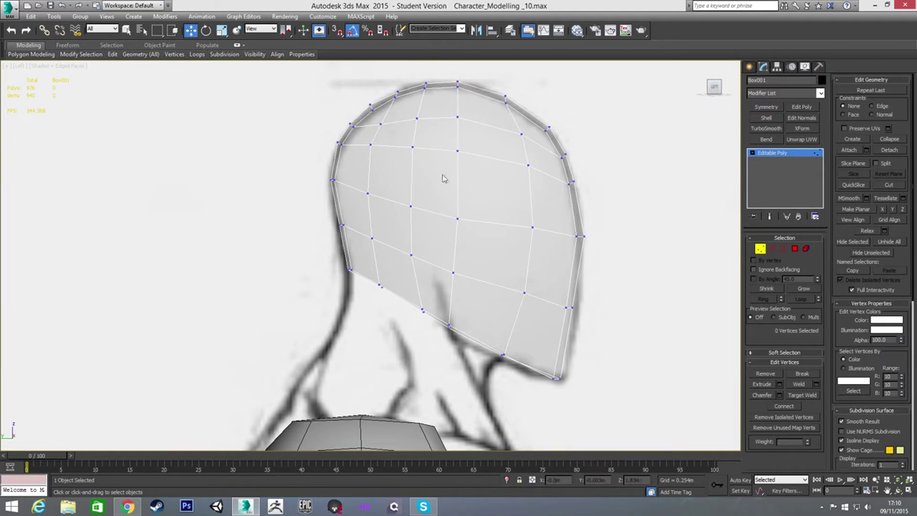
Turn off the Edge constraint and raise the crown vertices in the front view to meet the drawn top of the head.
key("shift+x")
key("shift+x")
middle_click_drag(501, 213, 460, 232, "alt")
key("f")
scroll(459, 231, "up", 3)
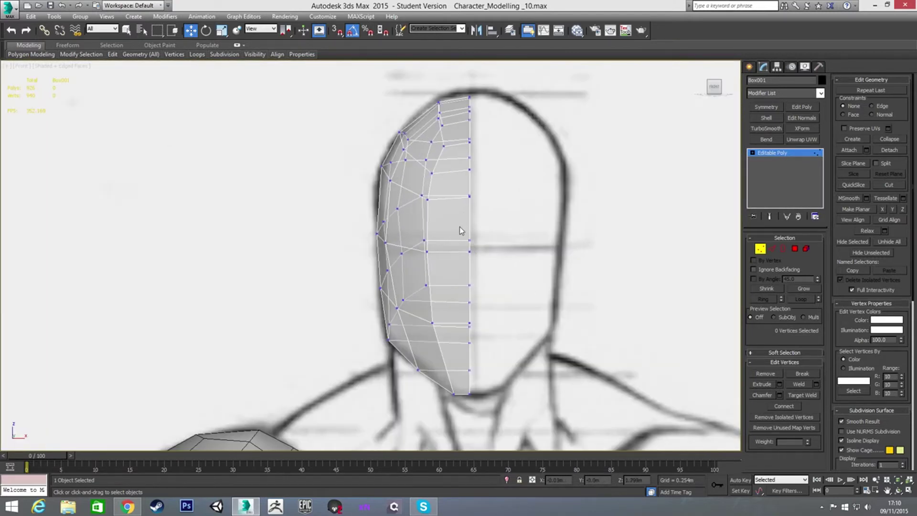
left_click_drag(427, 99, 481, 136)
left_click_drag(454, 84, 453, 80)
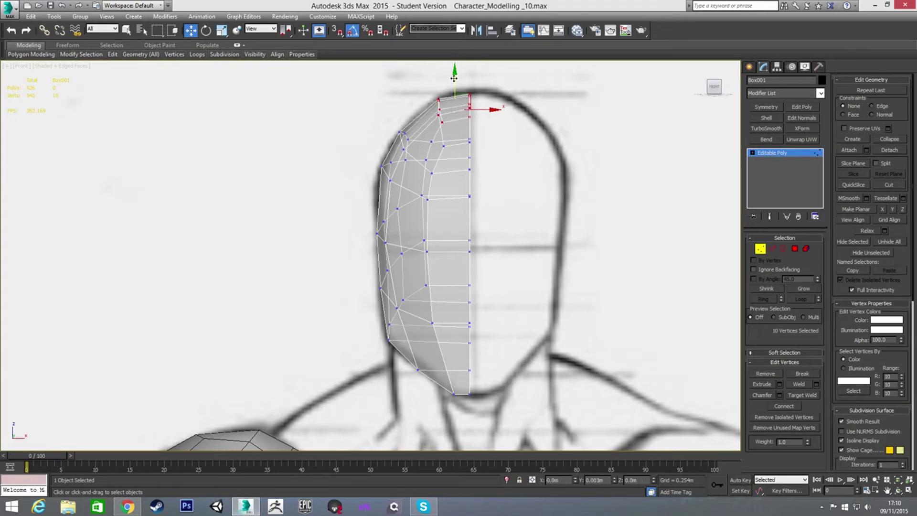
left_click(400, 111)
key("l")
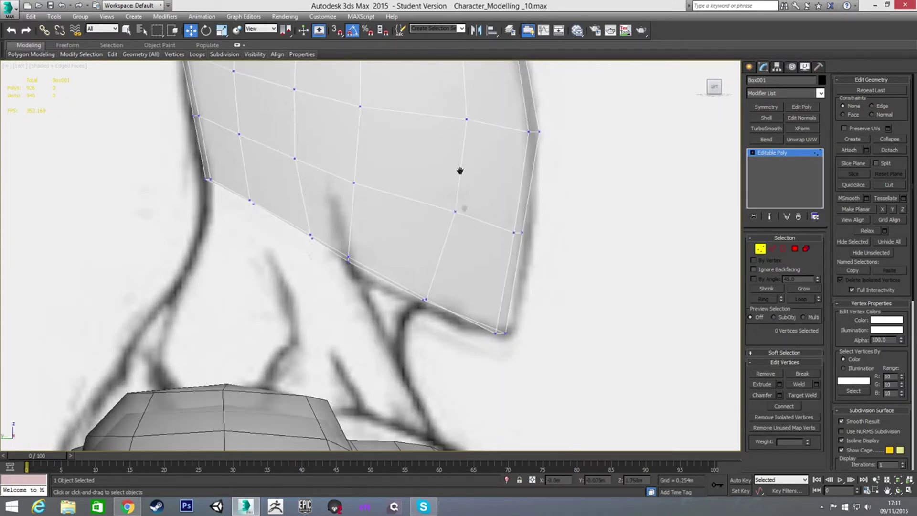
In the top view, move the column of side vertices behind the head's middle slightly outward to round the outline.
scroll(460, 172, "down", 3)
middle_click_drag(489, 259, 393, 324, "alt")
key("t")
scroll(445, 244, "up", 3)
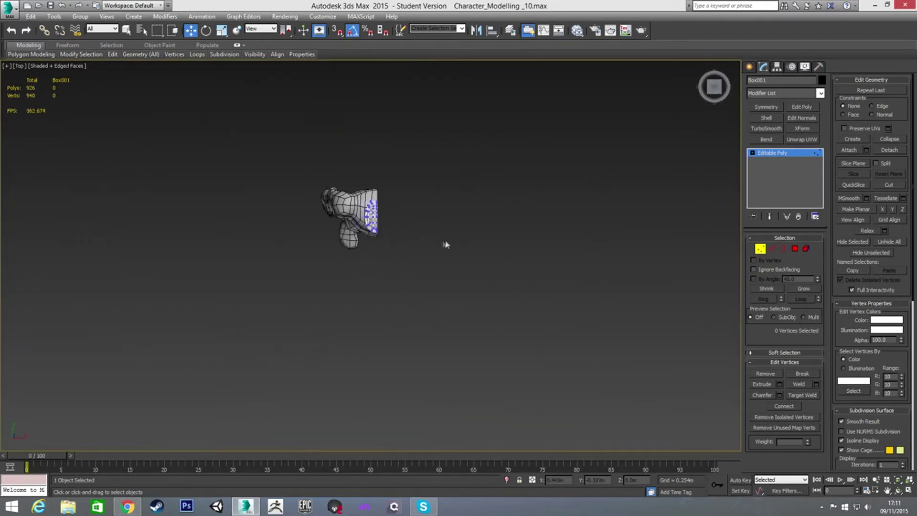
scroll(445, 244, "up", 10)
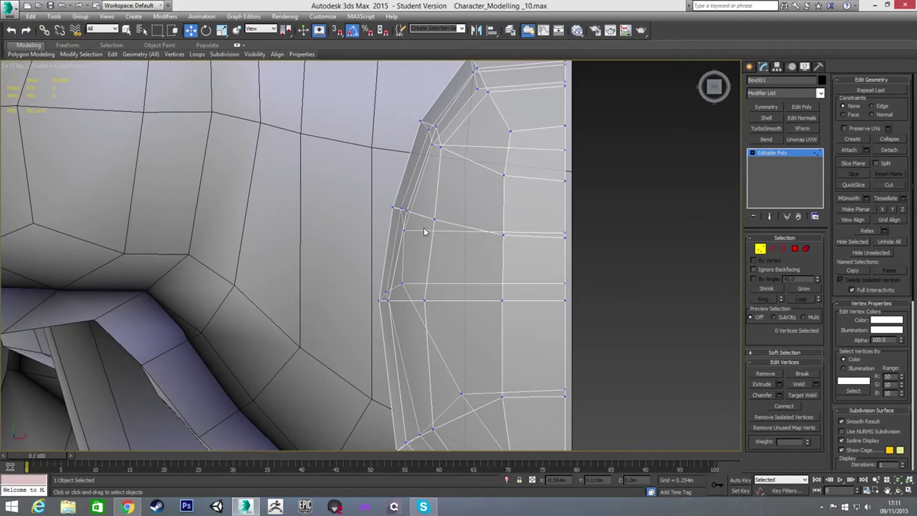
left_click_drag(452, 230, 431, 212)
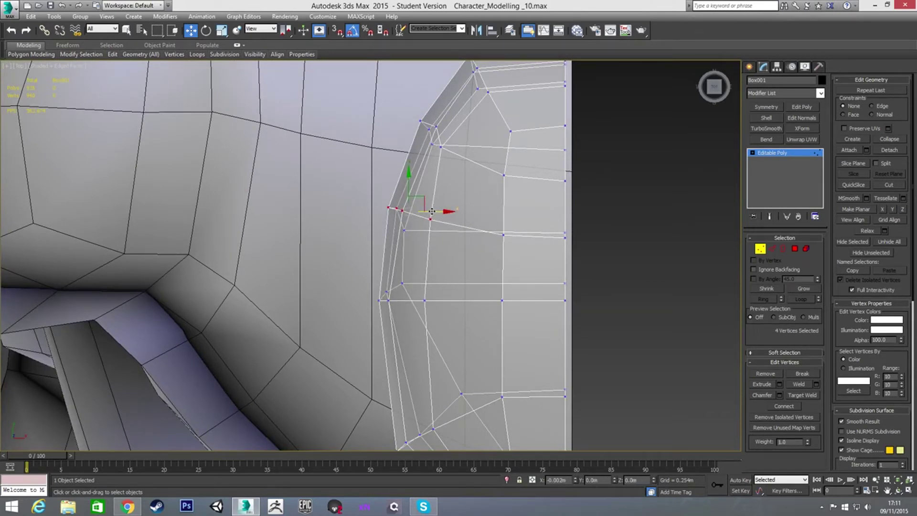
left_click(414, 247)
Nudge individual vertices along the head's upper side inward or outward from angled views to smooth its curvature.
middle_click_drag(413, 246, 426, 184, "alt")
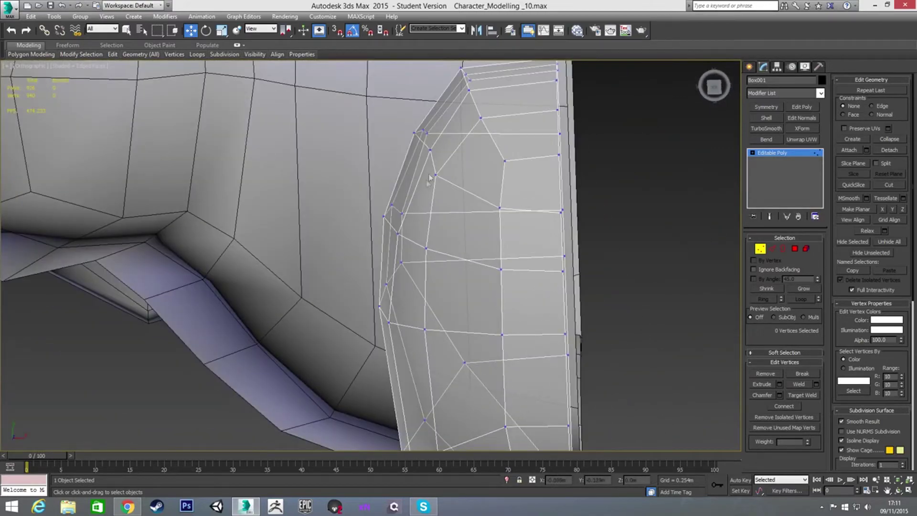
left_click(430, 151)
middle_click_drag(419, 216, 515, 178, "alt")
left_click_drag(388, 208, 397, 207)
left_click(425, 162)
left_click_drag(402, 165, 396, 166)
mouse_move(444, 231)
middle_mouse_down("alt")
mouse_move(383, 256)
mouse_move(429, 224)
middle_mouse_up("alt")
left_click(411, 204)
Using the Edge constraint, slide the upper side vertices on the middle column and the one behind it vertically to even out the rows.
left_click_drag(408, 190, 468, 212)
left_click(487, 208)
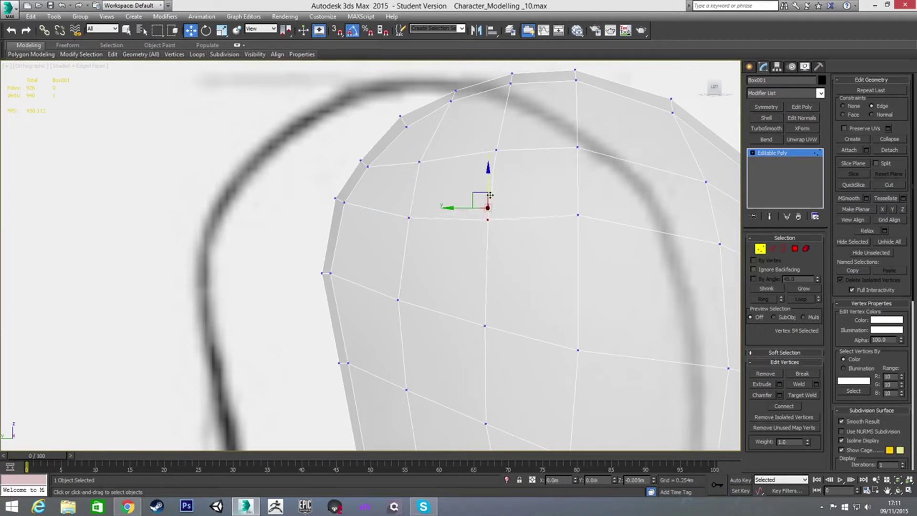
middle_click_drag(486, 207, 459, 236, "alt")
key("shift+z")
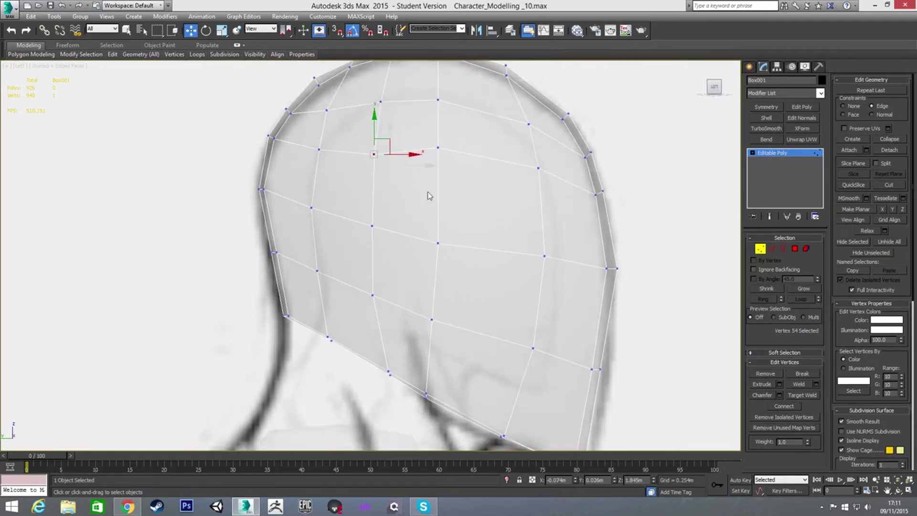
left_click(435, 162)
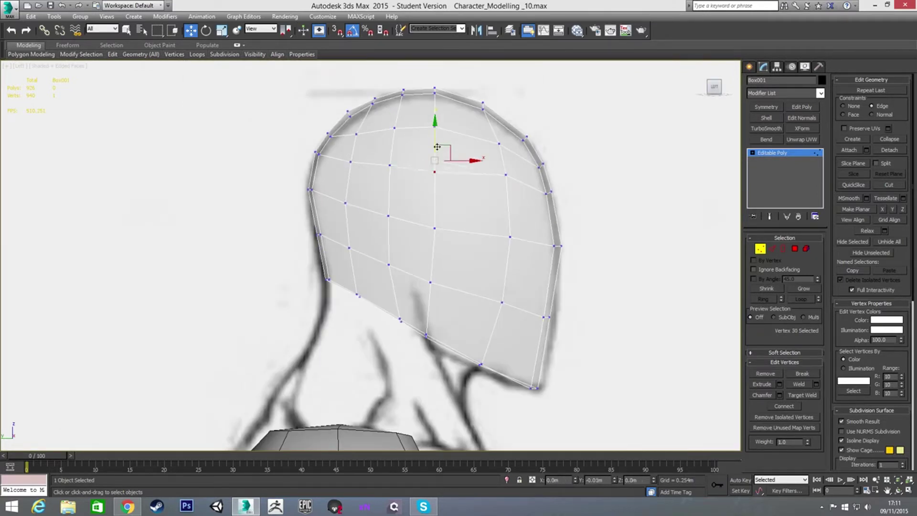
left_click_drag(438, 147, 438, 145)
Lower the front column's upper side vertex along its edge and adjust the rearmost column's upper vertices to match the row spacing.
left_click(506, 175)
left_click_drag(506, 175, 506, 185)
left_click(352, 162)
left_click(359, 135)
left_click(355, 134)
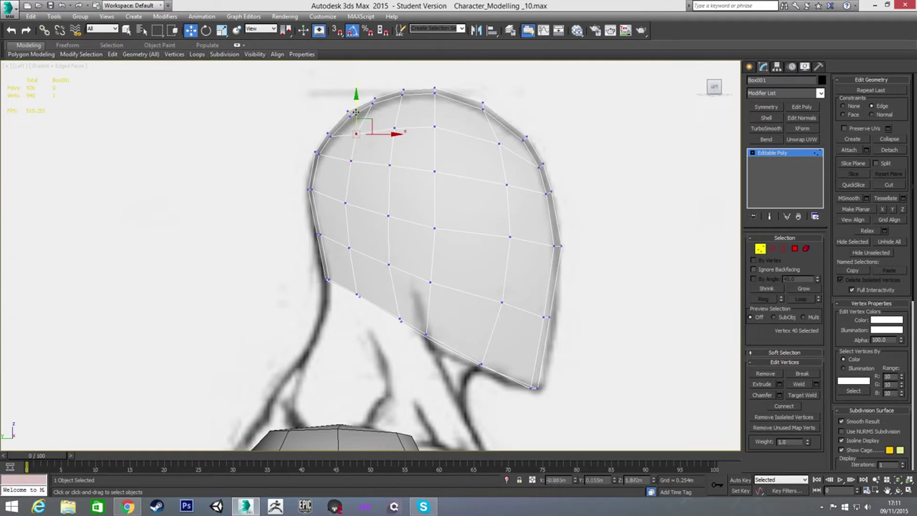
left_click(486, 166)
Select the ring of edges just in front of the head's middle column and connect it with a new vertical loop.
mouse_move(468, 203)
middle_mouse_down("alt")
mouse_move(378, 246)
mouse_move(435, 239)
mouse_move(452, 200)
mouse_move(532, 251)
mouse_move(491, 290)
mouse_move(474, 291)
mouse_move(479, 301)
mouse_move(416, 199)
mouse_move(422, 182)
mouse_move(456, 185)
mouse_move(463, 207)
middle_mouse_up("alt")
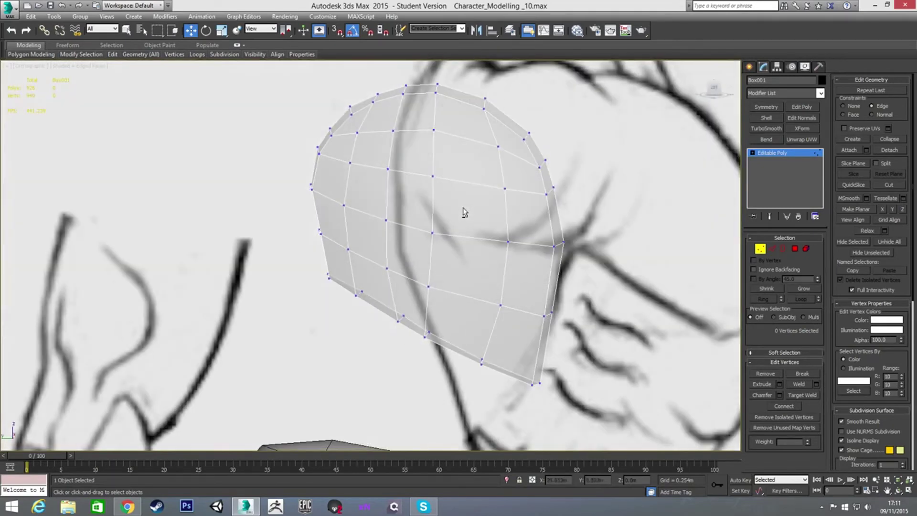
key("2")
left_click(467, 182)
key("alt+r")
key("ctrl+shift+e")
key("l")
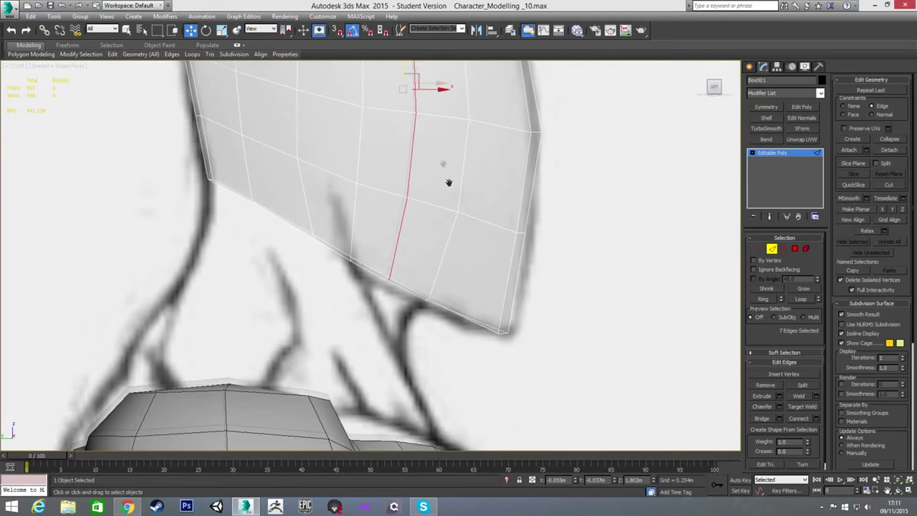
Slide the new loop's crown vertices and uppermost side vertex along their edges toward the face in the side view.
scroll(442, 164, "down", 4)
middle_click_drag(442, 164, 468, 310)
scroll(449, 226, "up", 4)
key("1")
left_click_drag(439, 157, 485, 170)
left_click_drag(445, 205, 472, 229)
left_click(487, 224)
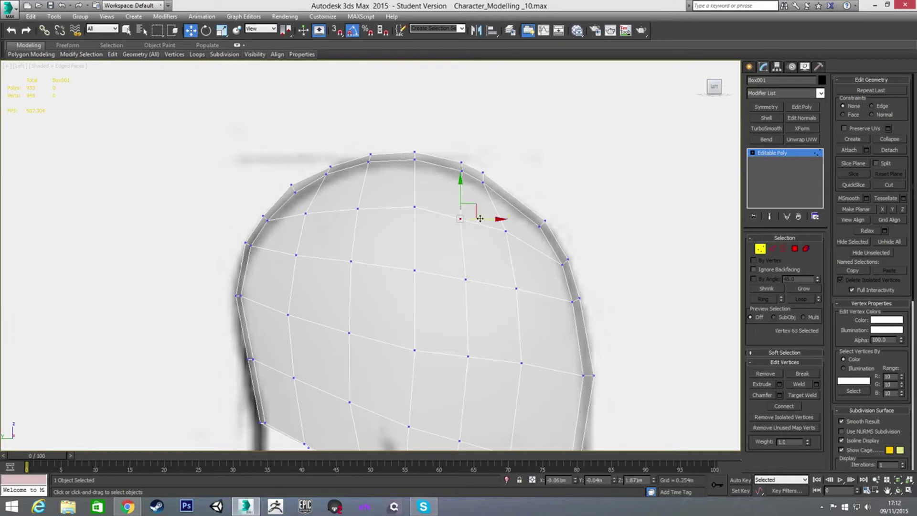
scroll(480, 216, "up", 3)
left_click(448, 211)
scroll(472, 262, "down", 3)
Slide the new loop's lower side vertices forward, and shift the underside vertices of the two front columns toward the chin.
left_click(462, 266)
left_click_drag(489, 266, 496, 267)
left_click(452, 350)
middle_click_drag(452, 410, 470, 312)
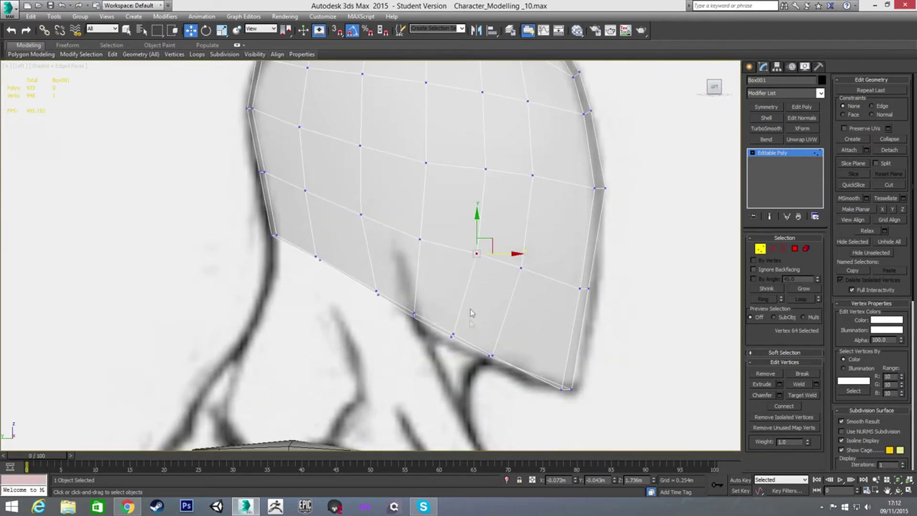
left_click_drag(467, 354, 513, 350)
left_click(521, 267)
left_click_drag(547, 268, 548, 257)
key("ctrl+z")
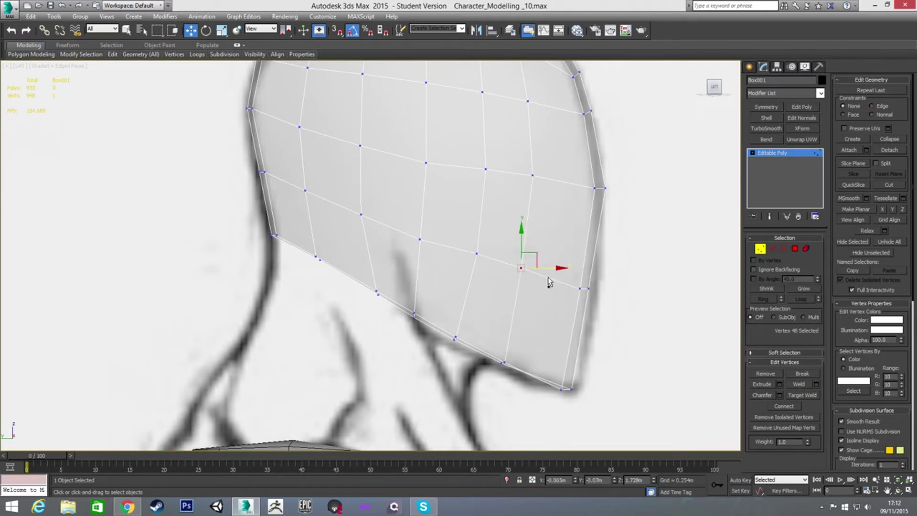
Turn the Edge constraint back on and slide the front column's side vertices forward to even out the spacing behind the face.
key("shift+x")
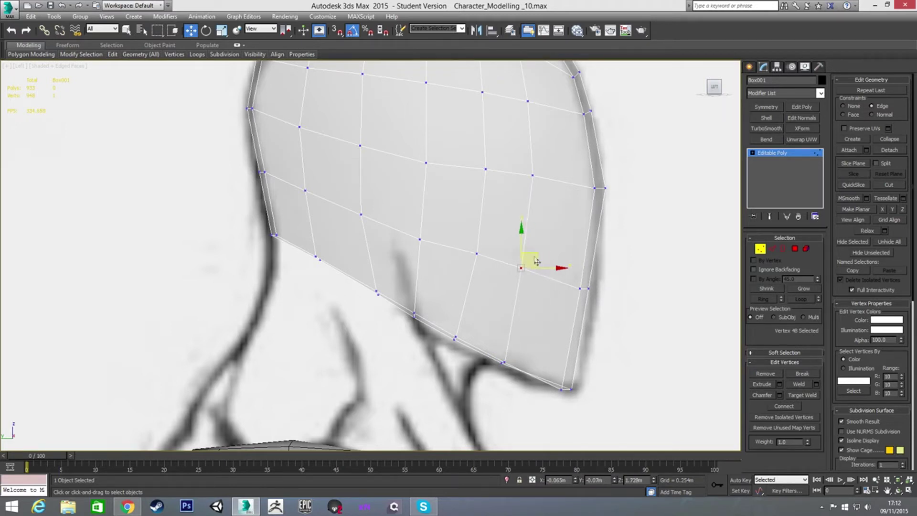
left_click_drag(556, 273, 545, 163)
left_click(528, 101)
left_click_drag(562, 102, 572, 103)
middle_click_drag(548, 142, 529, 264)
left_click(497, 167)
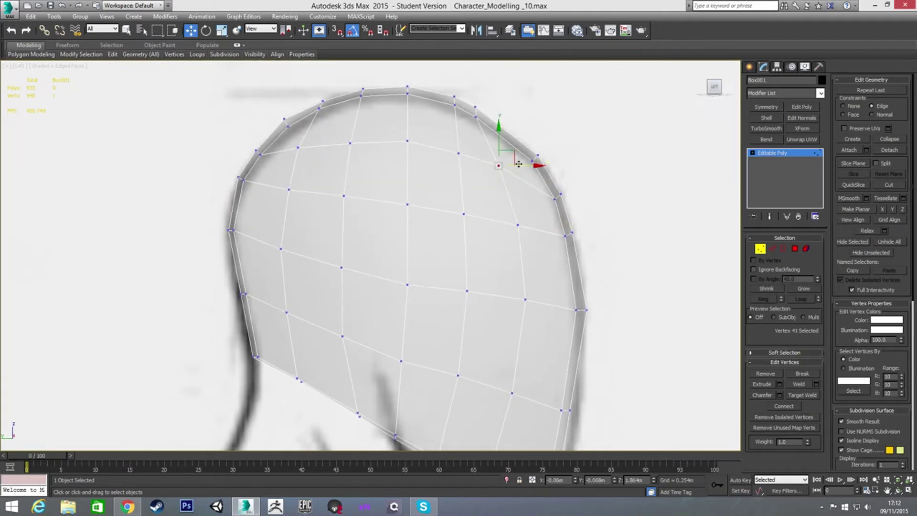
left_click_drag(525, 165, 528, 168)
Move the front column's two crown vertices forward and fit them to the drawn forehead outline.
left_click_drag(486, 129, 517, 121)
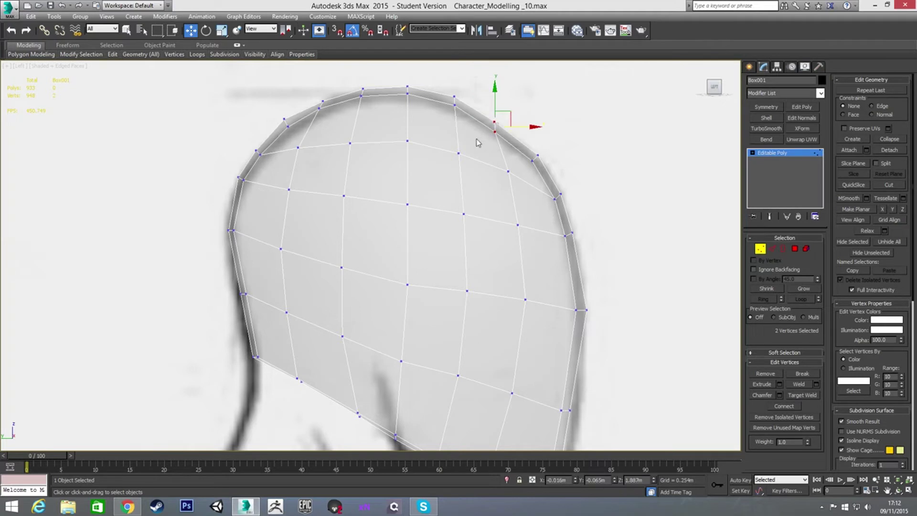
left_click(494, 122)
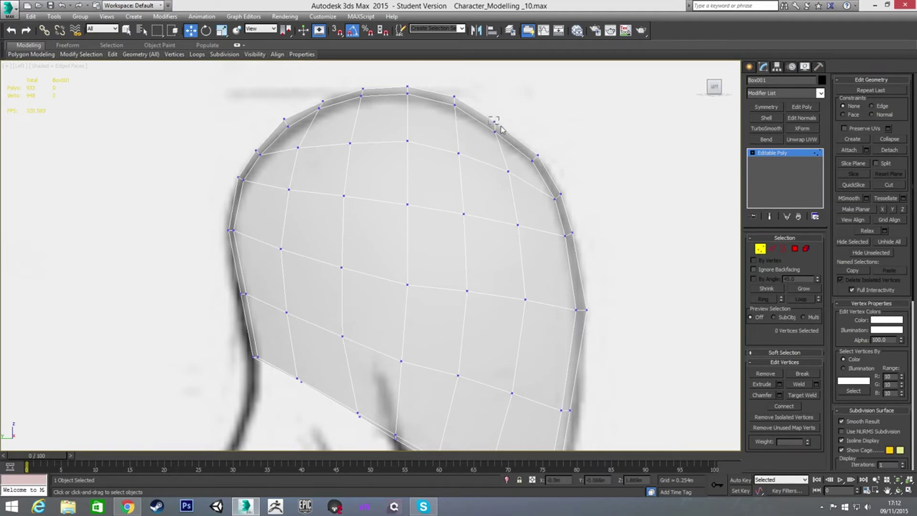
left_click_drag(513, 108, 506, 123)
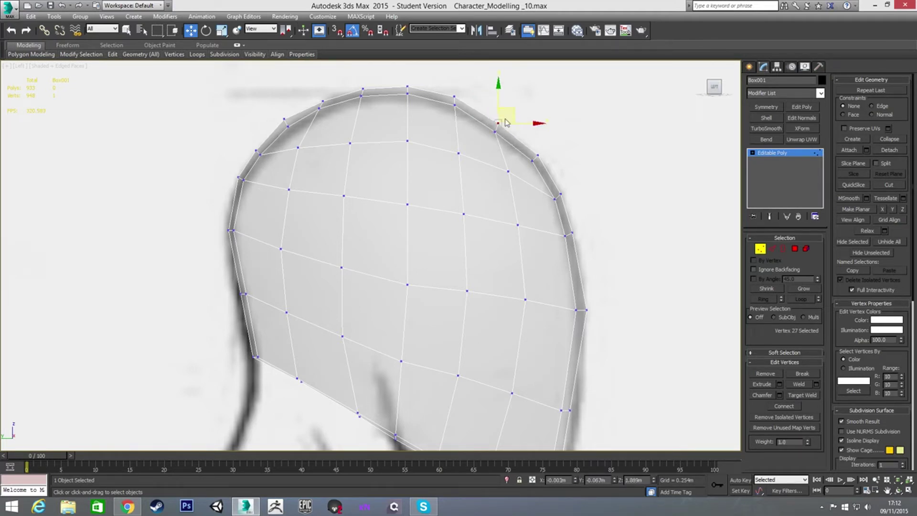
left_click(494, 132, "ctrl")
left_click_drag(507, 114, 510, 109)
left_click(486, 146)
In the top view, move the side vertices just in front of the head's middle outward to round the outline.
scroll(529, 200, "down", 2)
middle_click_drag(528, 200, 508, 180)
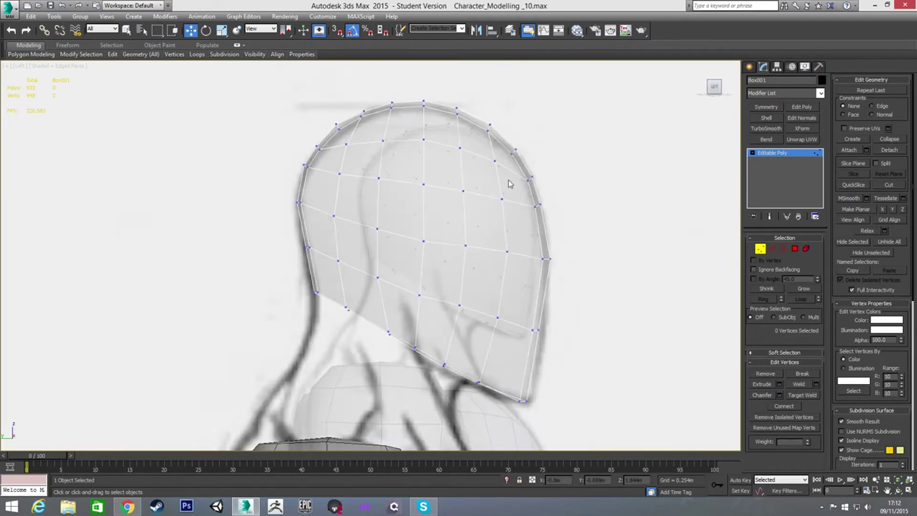
scroll(510, 184, "down", 2)
middle_click_drag(504, 281, 432, 360, "alt")
key("t")
scroll(380, 269, "up", 15)
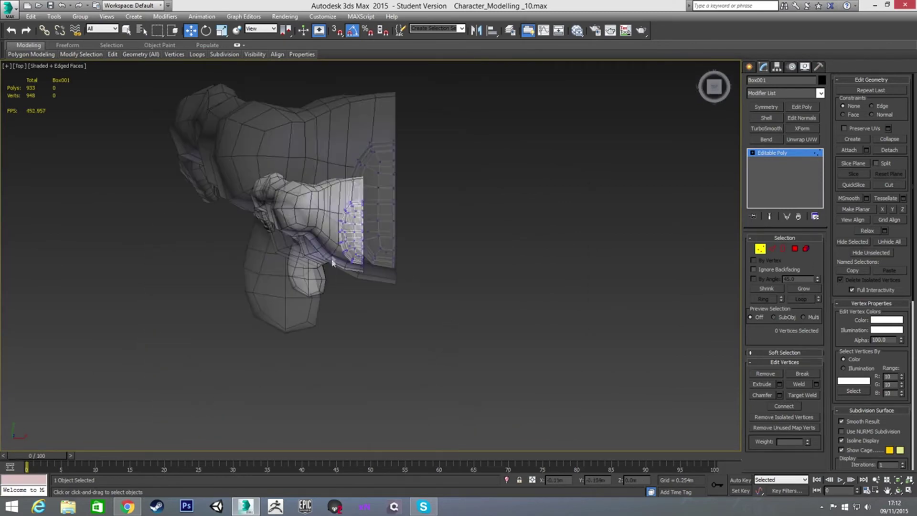
scroll(381, 247, "down", 2)
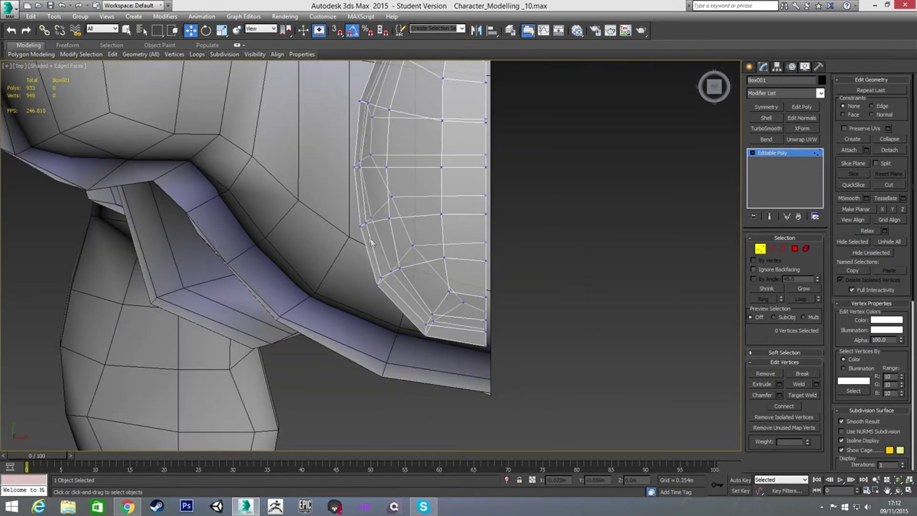
left_click_drag(396, 235, 398, 216)
left_click(388, 196)
left_click_drag(402, 182, 402, 188)
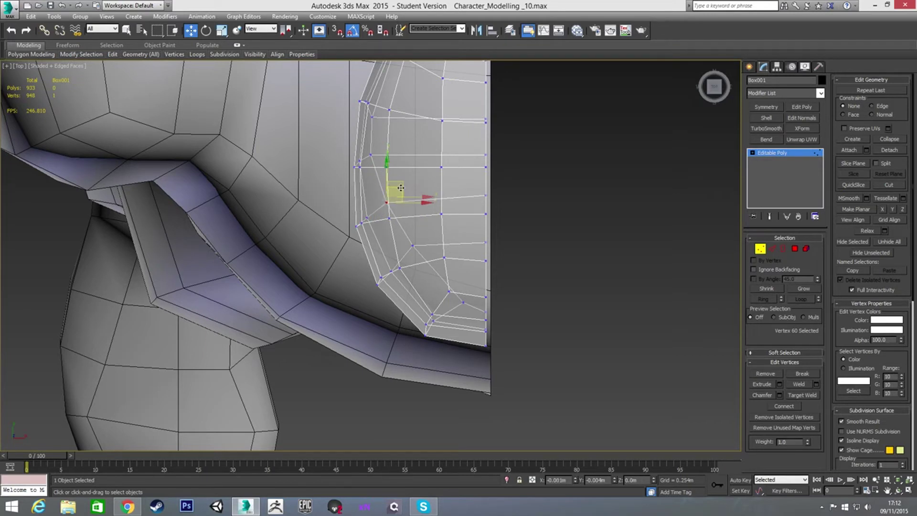
Move the vertices around the head's front corner diagonally outward and forward in the top view, and check the front view.
left_click(410, 244)
left_click_drag(424, 232, 413, 301)
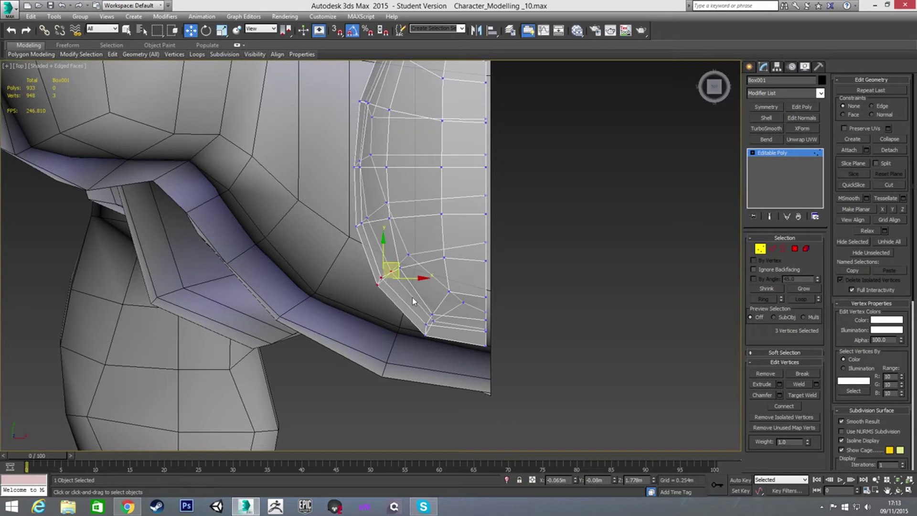
left_click(400, 269, "ctrl")
left_click_drag(402, 261, 396, 274)
left_click(417, 262)
middle_click_drag(414, 302, 455, 236, "alt")
key("f")
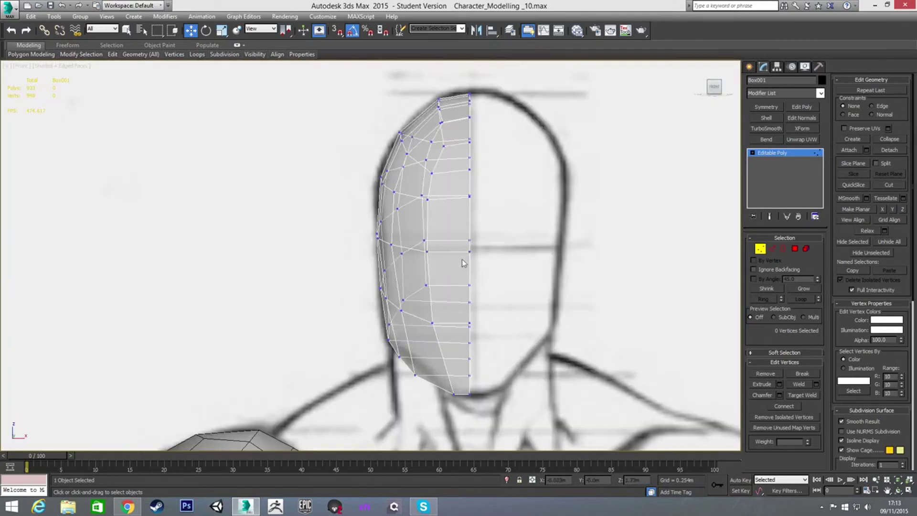
Add a Symmetry modifier to the half head, mirrored on the X axis with Flip enabled.
left_click(759, 249)
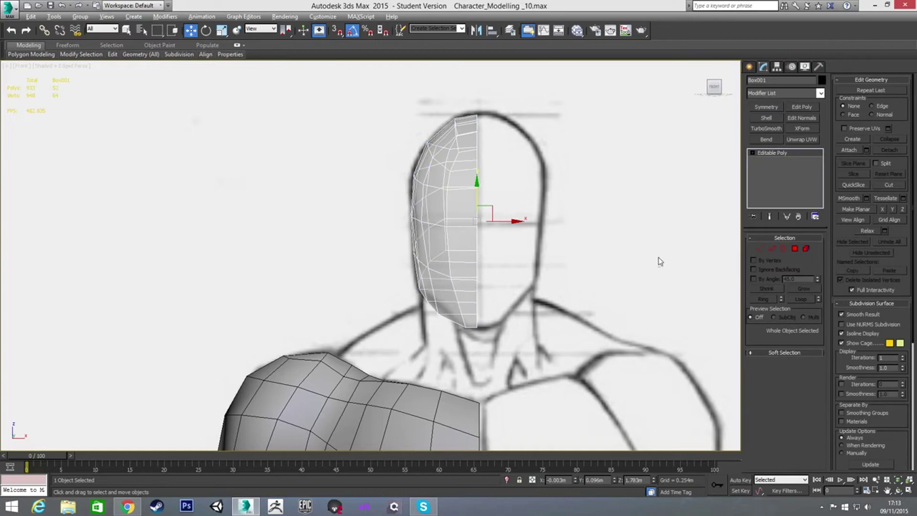
middle_click_drag(610, 262, 463, 262, "alt")
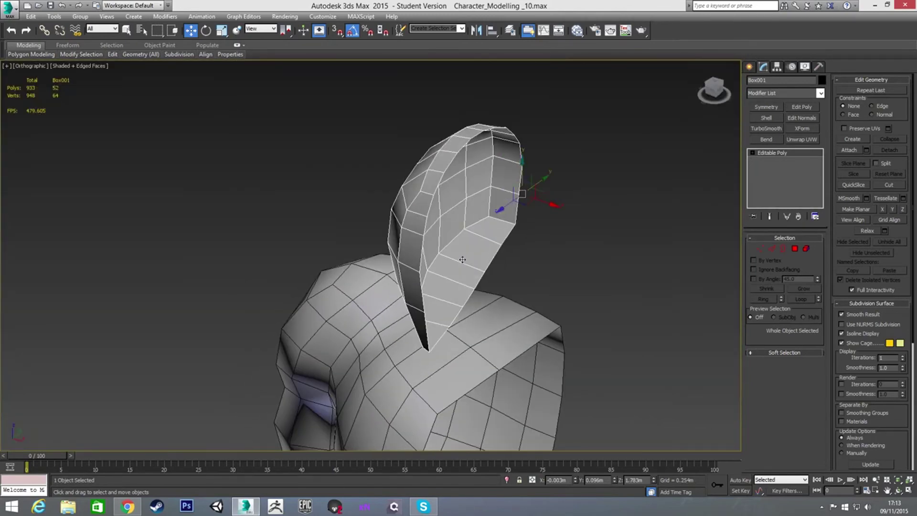
key("2")
left_click(452, 165)
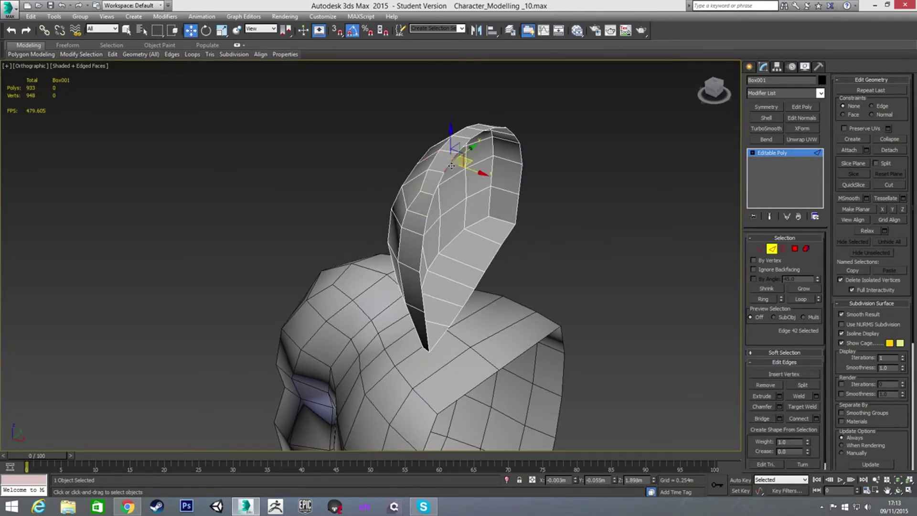
left_click(765, 107)
left_click(779, 255)
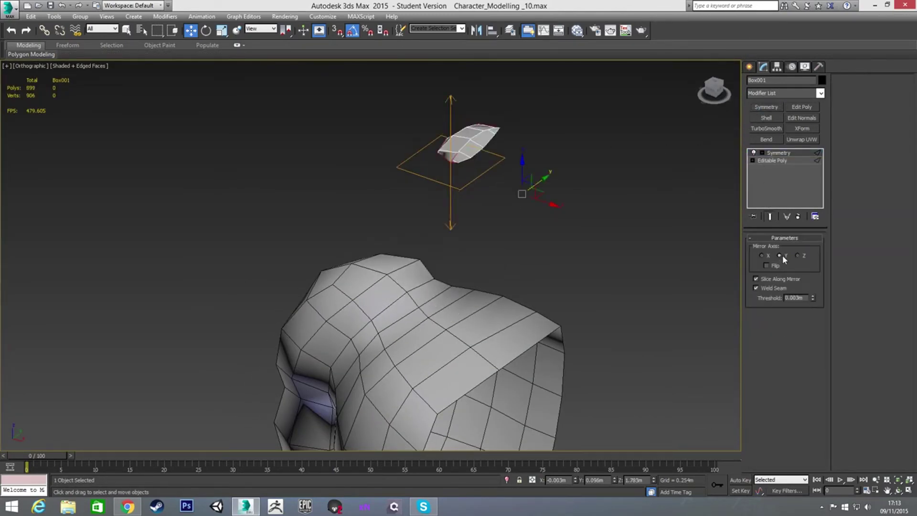
left_click(761, 256)
left_click(766, 265)
Edit the base mesh's vertices with the mirrored result shown, and move the chin's corner vertex outward in the front view.
middle_click_drag(668, 272, 537, 196, "alt")
key("f")
scroll(512, 204, "up", 3)
key("1")
left_click(773, 160)
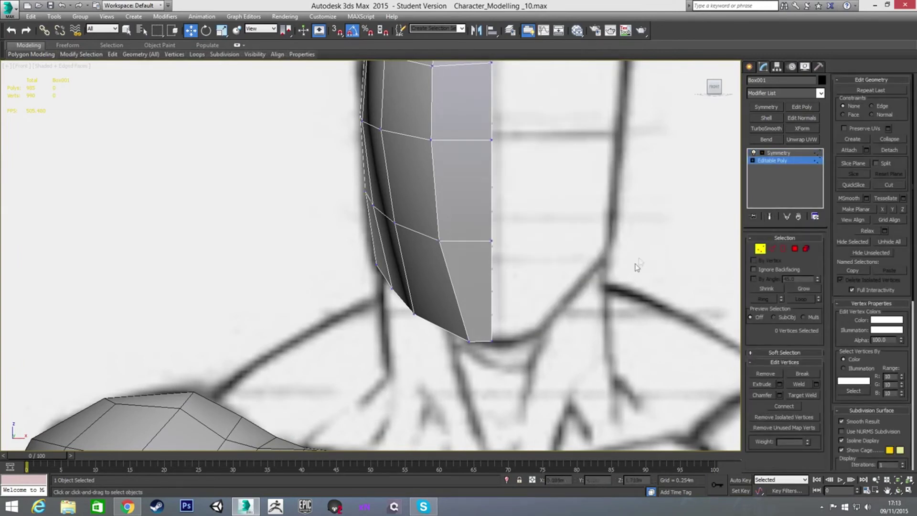
left_click(769, 216)
scroll(578, 239, "down", 2)
mouse_move(509, 266)
left_mouse_down()
mouse_move(529, 283)
mouse_move(521, 254)
left_mouse_up()
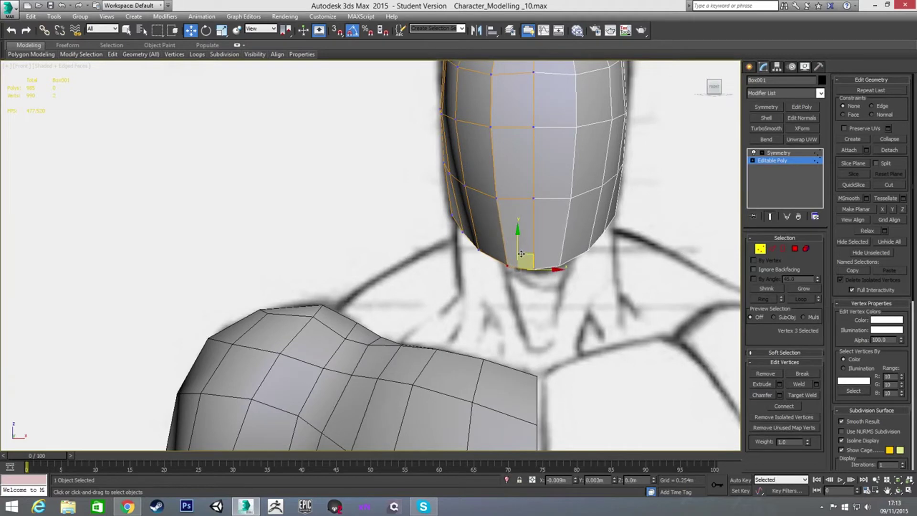
left_click(498, 276)
In the side view, move the two vertices at the back of the head just above the nape backward.
mouse_move(498, 276)
middle_mouse_down("alt")
mouse_move(528, 286)
mouse_move(608, 272)
mouse_move(599, 283)
middle_mouse_up("alt")
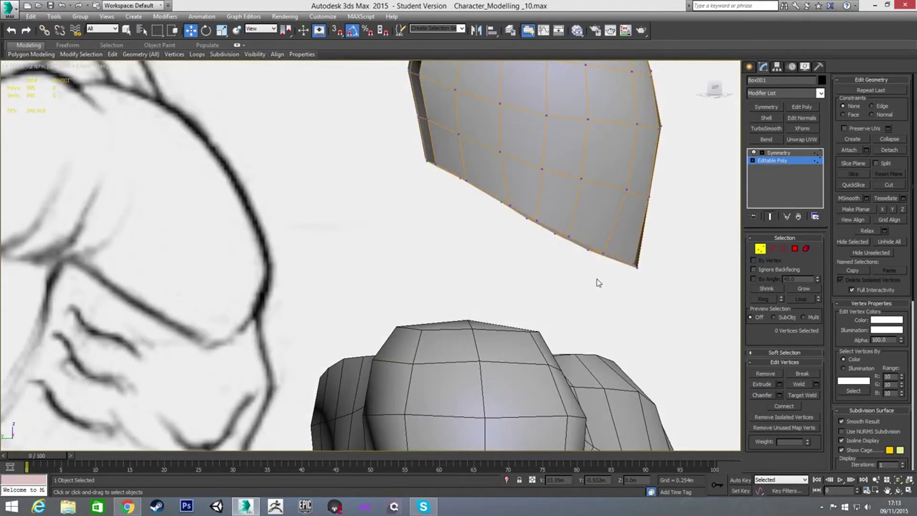
key("l")
middle_click_drag(557, 257, 476, 226, "alt")
scroll(481, 297, "down", 2)
mouse_move(447, 183)
middle_mouse_down()
mouse_move(481, 297)
mouse_move(426, 245)
mouse_move(480, 307)
mouse_move(512, 250)
mouse_move(549, 287)
mouse_move(528, 272)
mouse_move(530, 286)
mouse_move(621, 274)
mouse_move(598, 257)
mouse_move(610, 229)
mouse_move(634, 250)
mouse_move(603, 292)
mouse_move(560, 305)
mouse_move(514, 288)
mouse_move(520, 256)
mouse_move(534, 272)
mouse_move(522, 276)
middle_mouse_up()
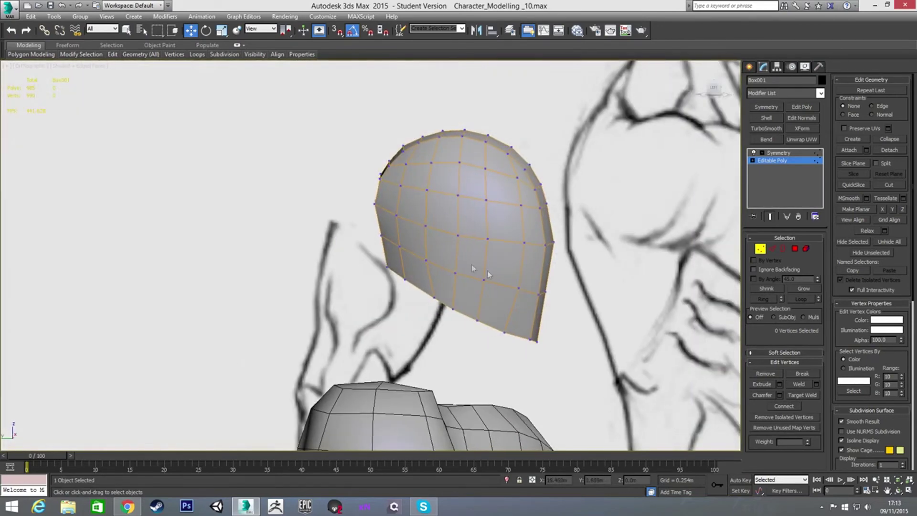
key("l")
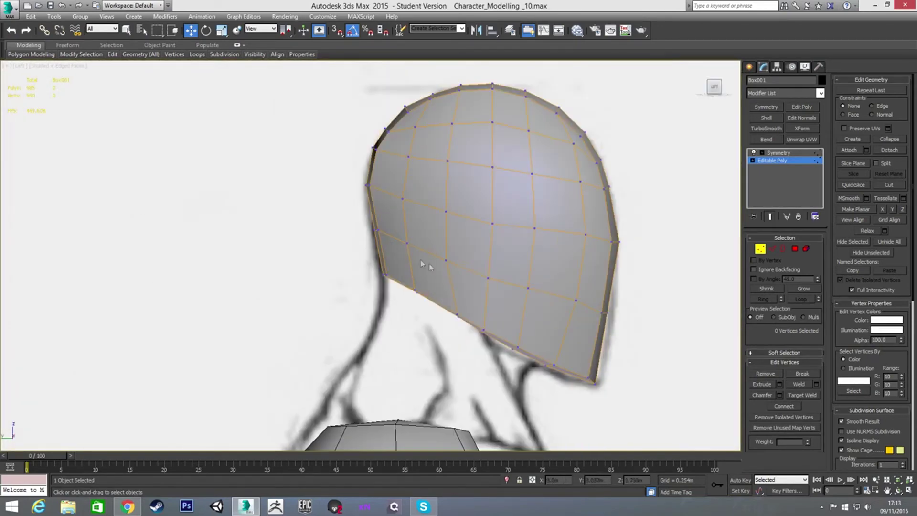
scroll(378, 237, "up", 3)
left_click_drag(356, 219, 397, 236)
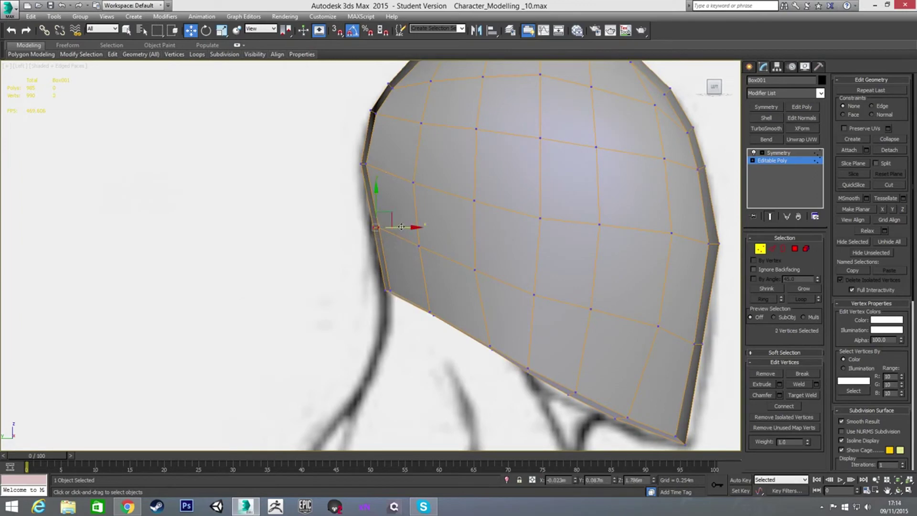
scroll(393, 227, "down", 3)
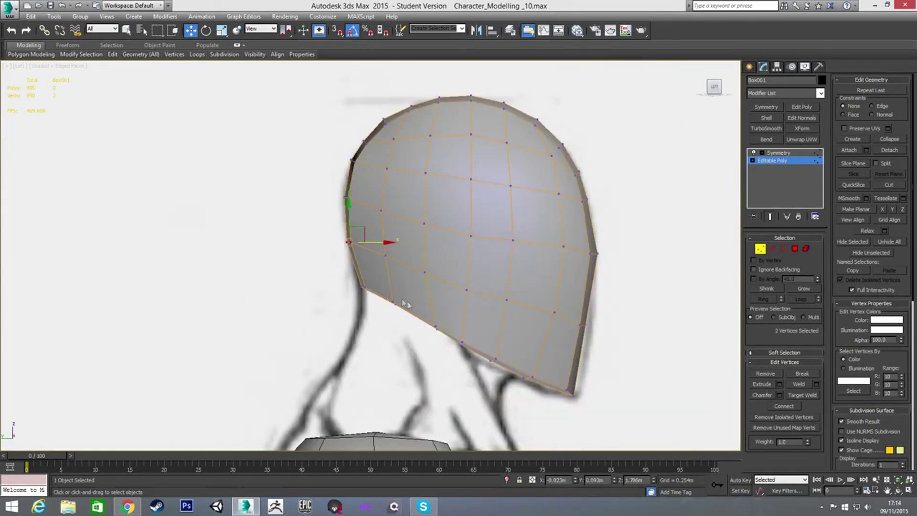
Nudge the outer vertex at the back of the head just above the nape slightly forward along Y.
scroll(369, 265, "down", 3)
middle_click_drag(365, 262, 339, 258, "alt")
left_click(323, 247)
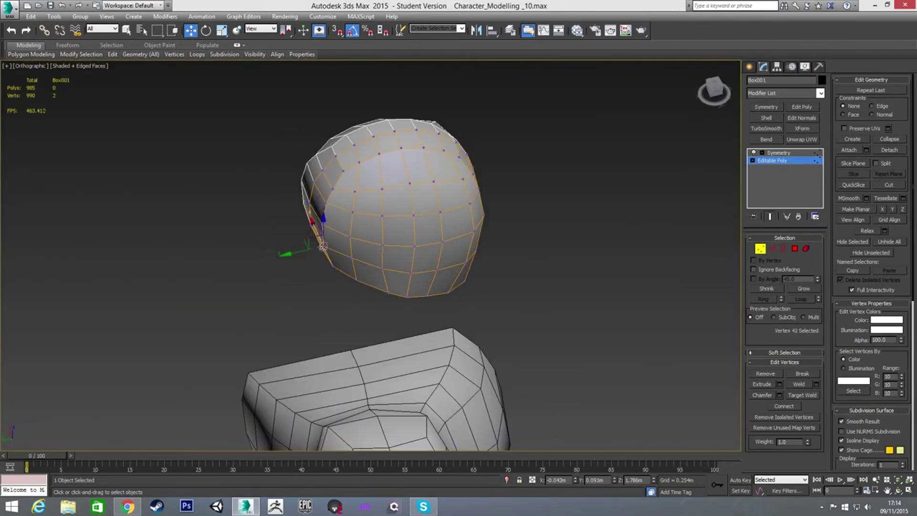
left_click_drag(304, 251, 307, 251)
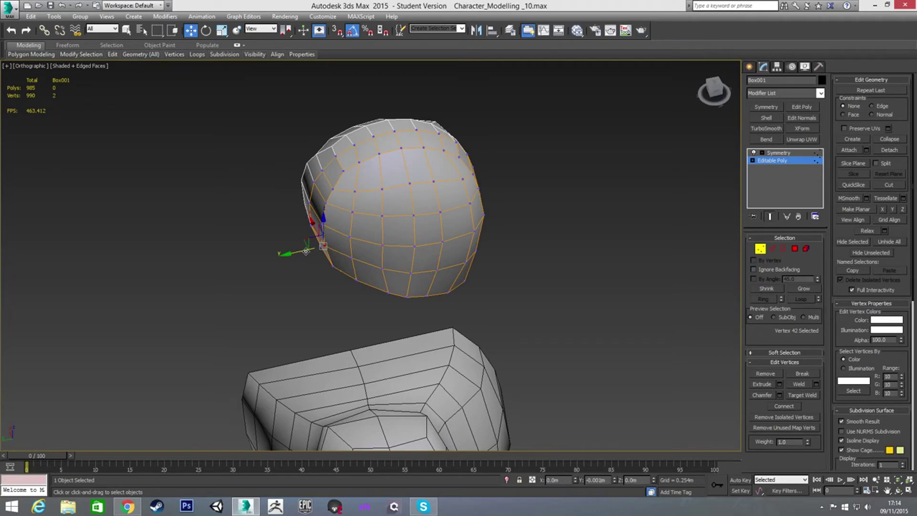
Nudge the vertices on the front edge just above the chin along Y, and check the profile against the side reference.
middle_click_drag(457, 274, 497, 323, "alt")
left_click(477, 309)
left_click_drag(451, 310, 454, 310)
middle_click_drag(454, 310, 385, 316, "alt")
left_click(491, 314)
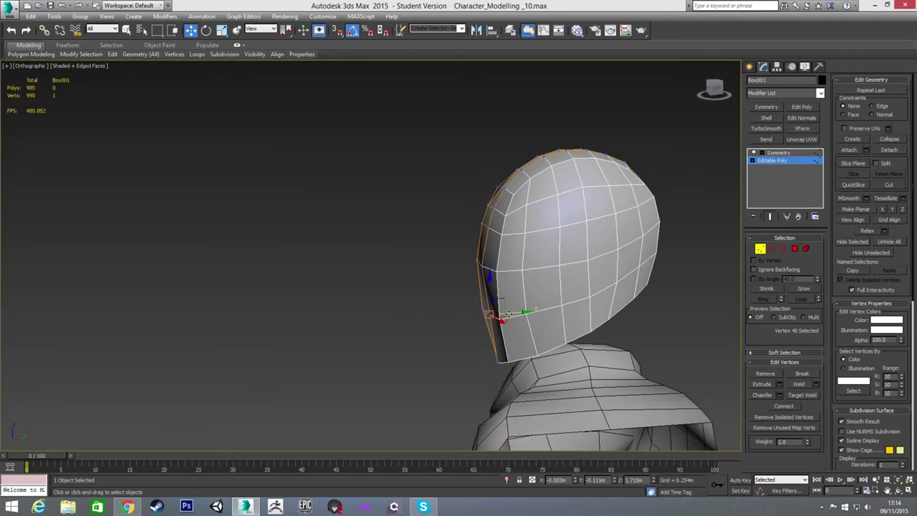
left_click_drag(510, 314, 511, 314)
mouse_move(443, 291)
middle_mouse_down("alt")
mouse_move(571, 301)
mouse_move(597, 292)
mouse_move(554, 267)
mouse_move(528, 298)
mouse_move(528, 276)
middle_mouse_up("alt")
scroll(549, 272, "down", 4)
scroll(531, 299, "up", 2)
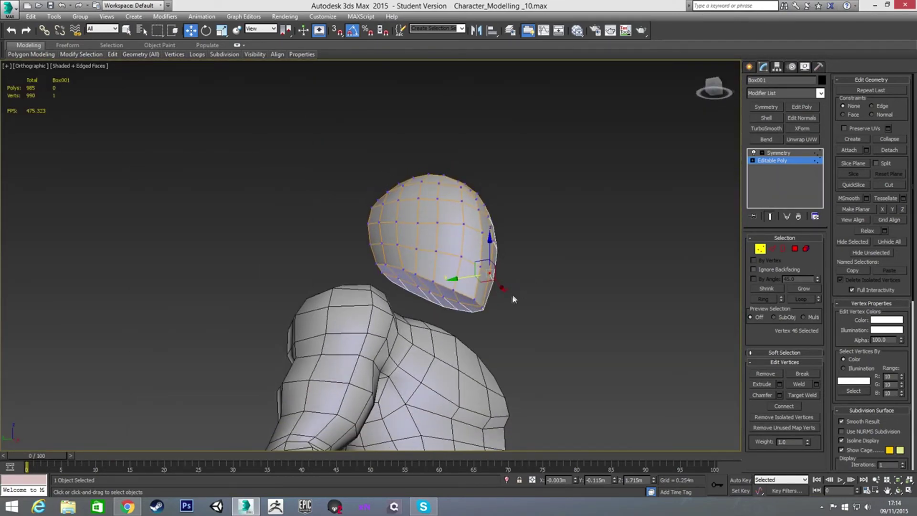
key("l")
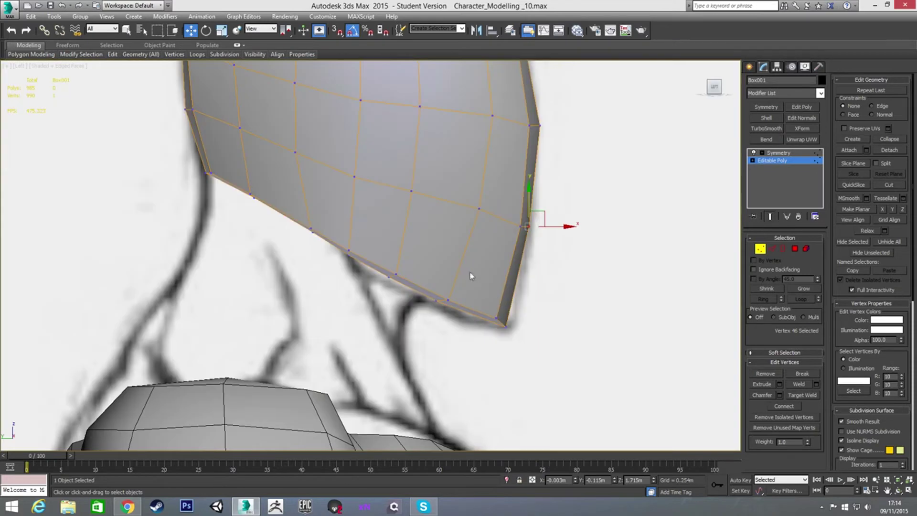
scroll(510, 277, "down", 2)
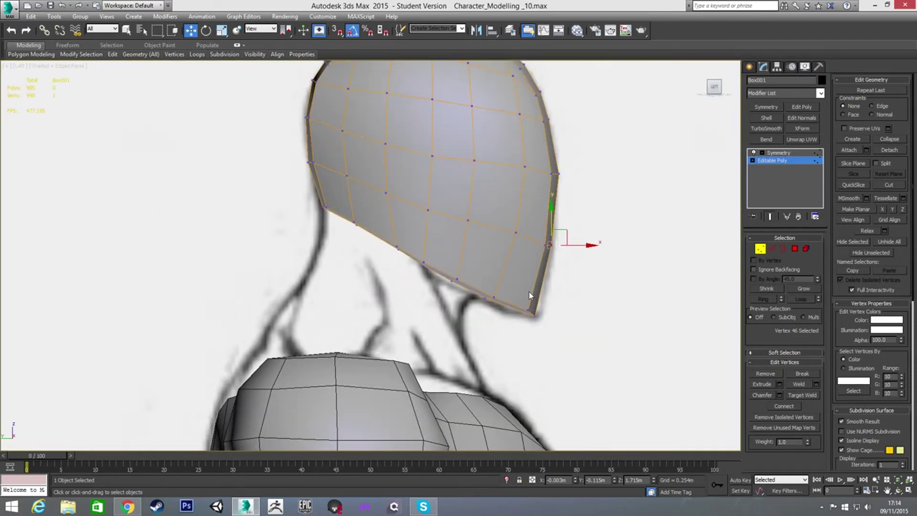
left_click(569, 309)
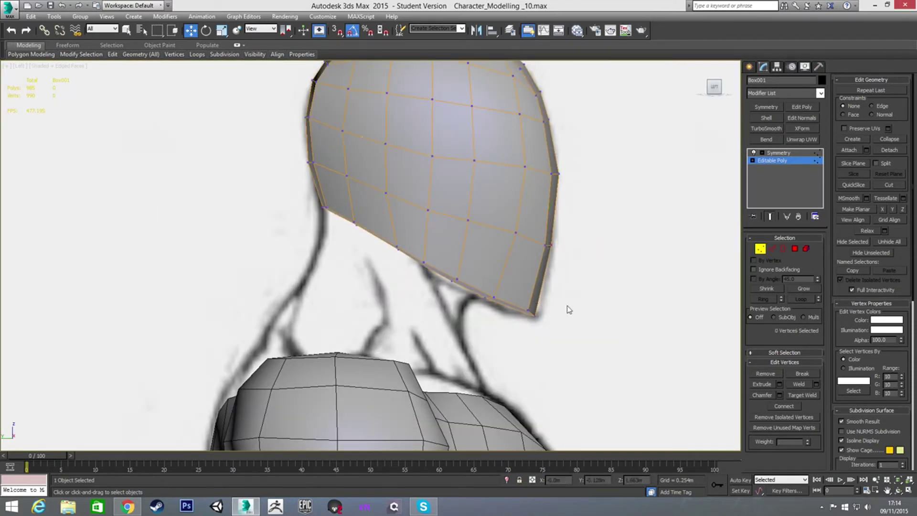
Leave vertex editing and delete the Symmetry modifier from the head.
left_click(759, 255)
middle_click_drag(458, 285, 423, 260, "alt")
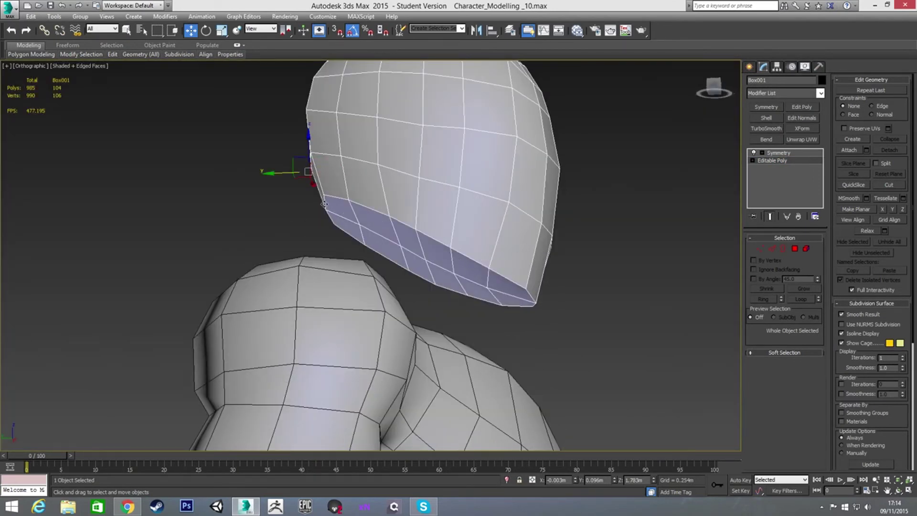
right_click(771, 153)
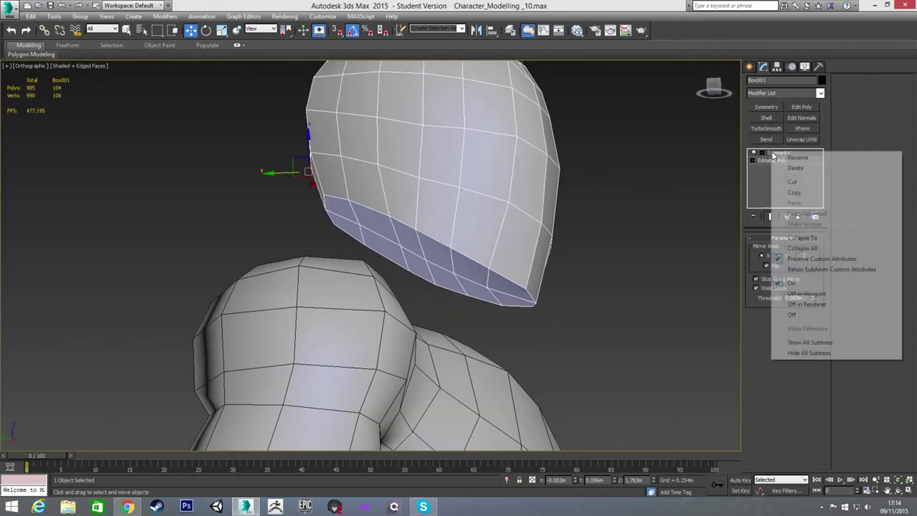
left_click(776, 164)
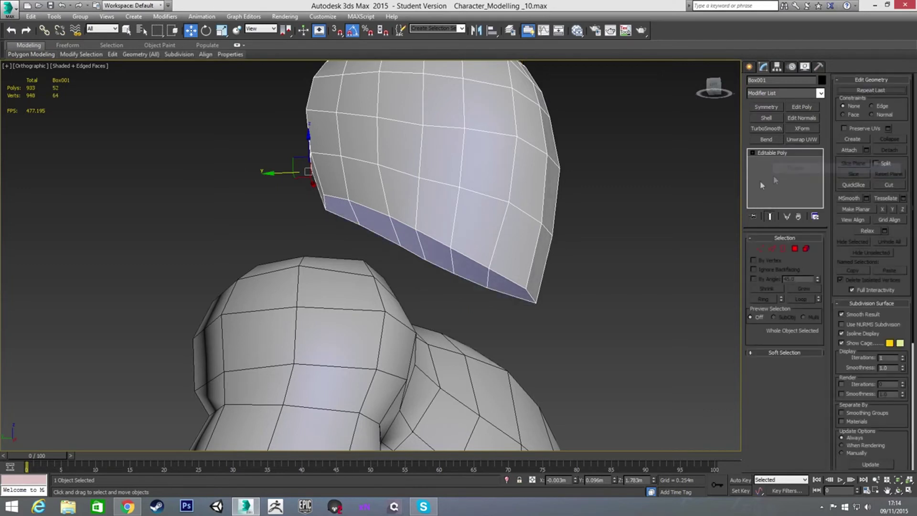
Select the chain of edges along the half head's lower opening, from the nape to the chin.
left_click(772, 248)
left_click(325, 205)
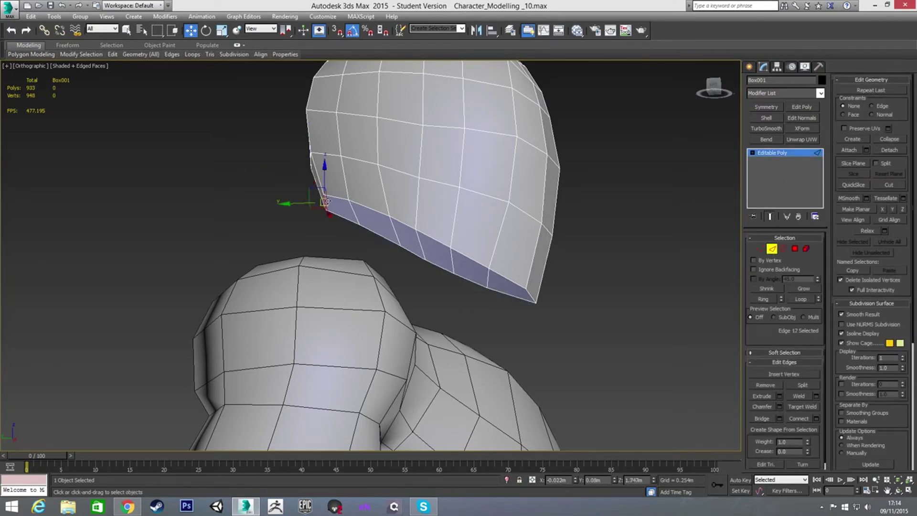
left_click(362, 205, "ctrl")
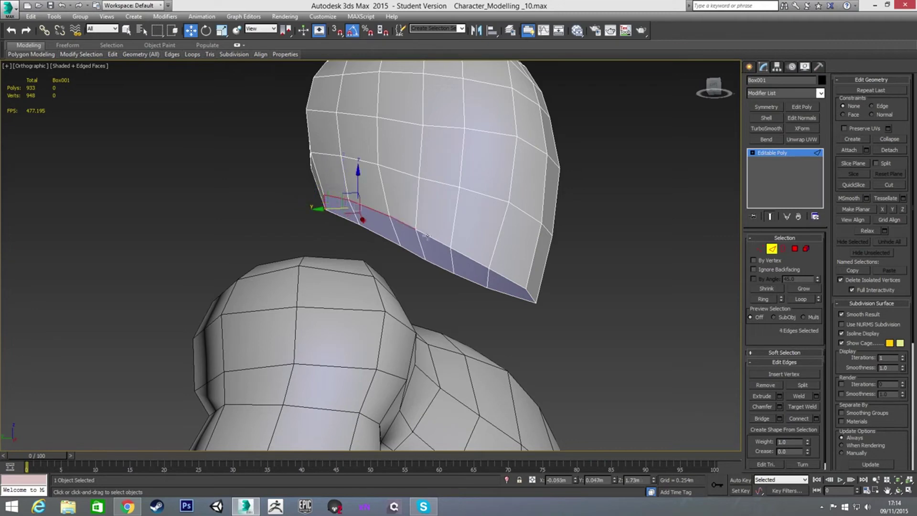
left_click(438, 246, "ctrl")
key("q")
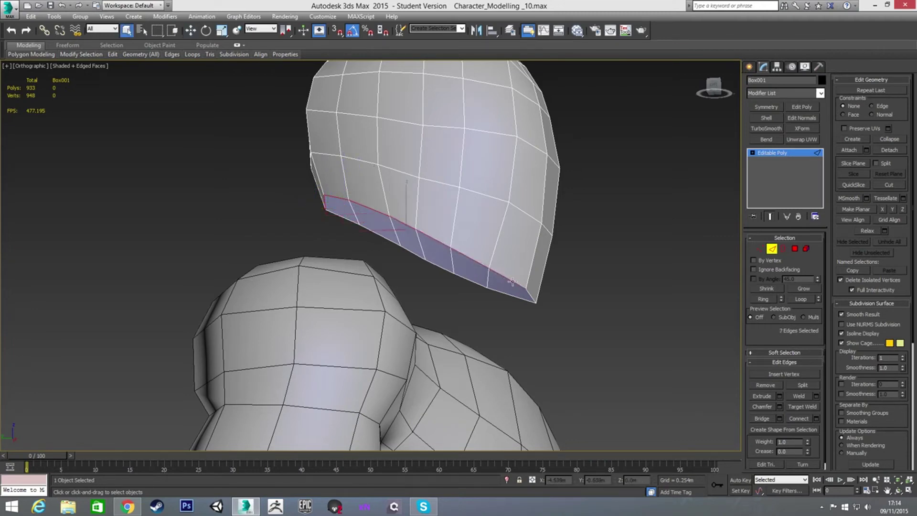
Examine the head's selected lower edges against the body's neck area and the side reference from several angles.
middle_click_drag(461, 244, 362, 242, "alt")
key("l")
scroll(493, 229, "up", 2)
scroll(448, 245, "down", 2)
scroll(448, 245, "down", 4)
key("l")
mouse_move(435, 243)
middle_mouse_down("alt")
mouse_move(439, 228)
mouse_move(452, 234)
middle_mouse_up("alt")
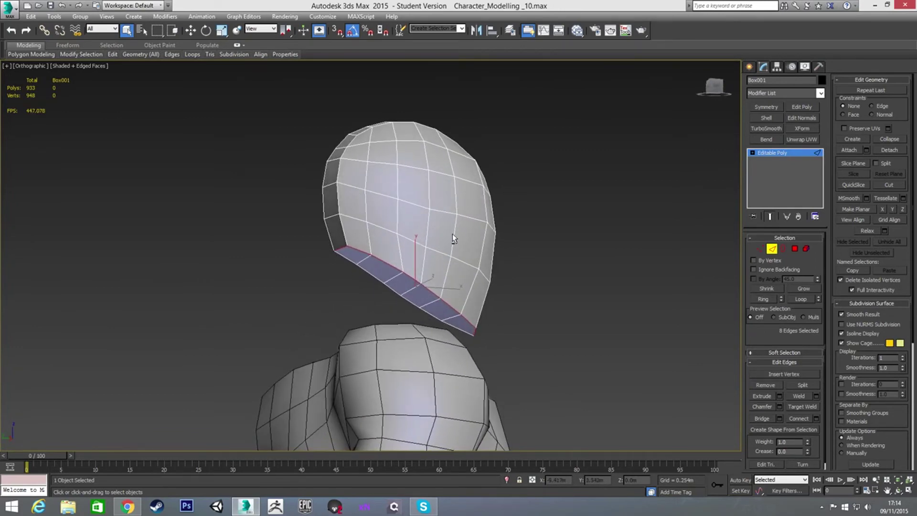
key("l")
mouse_move(400, 241)
middle_mouse_down("alt")
mouse_move(444, 272)
mouse_move(454, 251)
mouse_move(438, 230)
middle_mouse_up("alt")
middle_click_drag(394, 253, 337, 229, "alt")
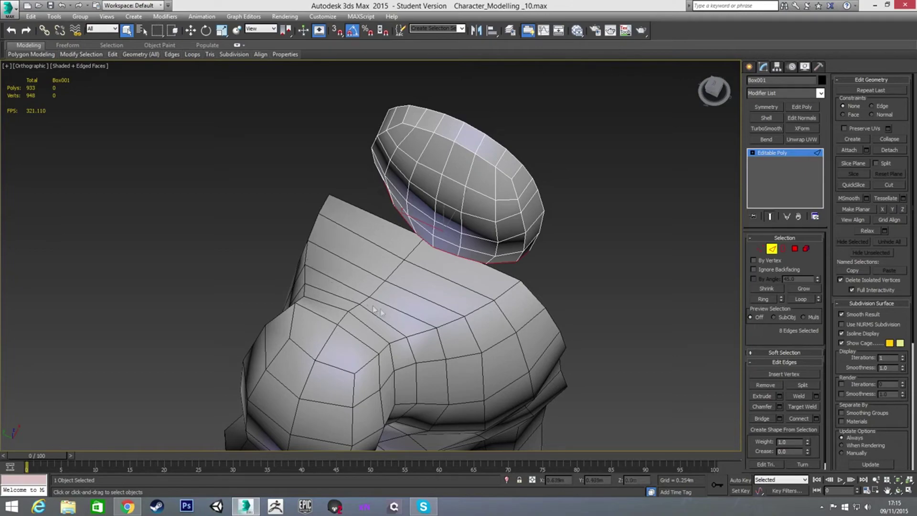
middle_click_drag(363, 308, 426, 211, "alt")
key("l")
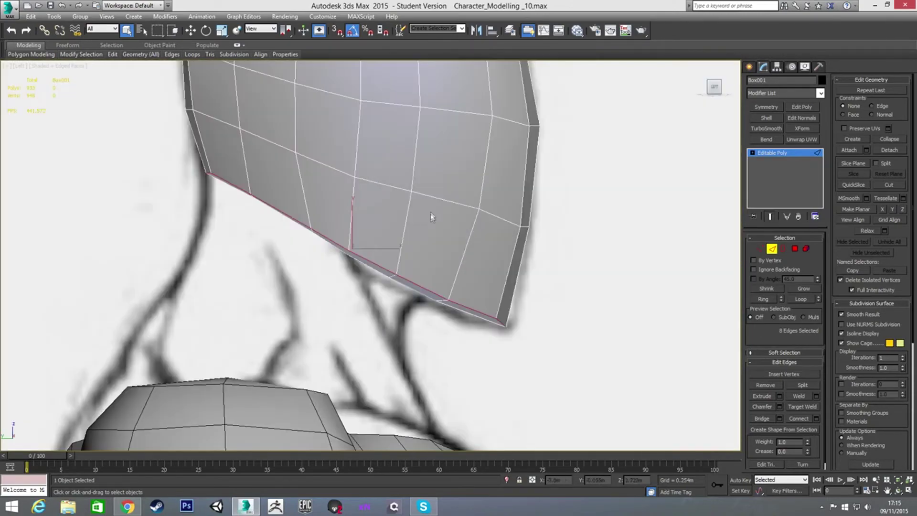
scroll(431, 216, "down", 4)
scroll(442, 245, "up", 2)
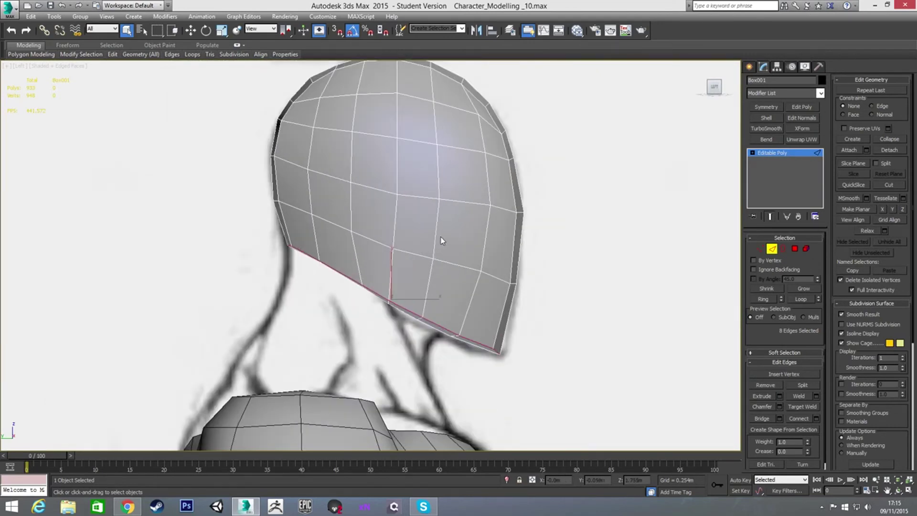
scroll(440, 237, "up", 2)
mouse_move(491, 273)
middle_mouse_down("alt")
mouse_move(488, 240)
mouse_move(487, 260)
middle_mouse_up("alt")
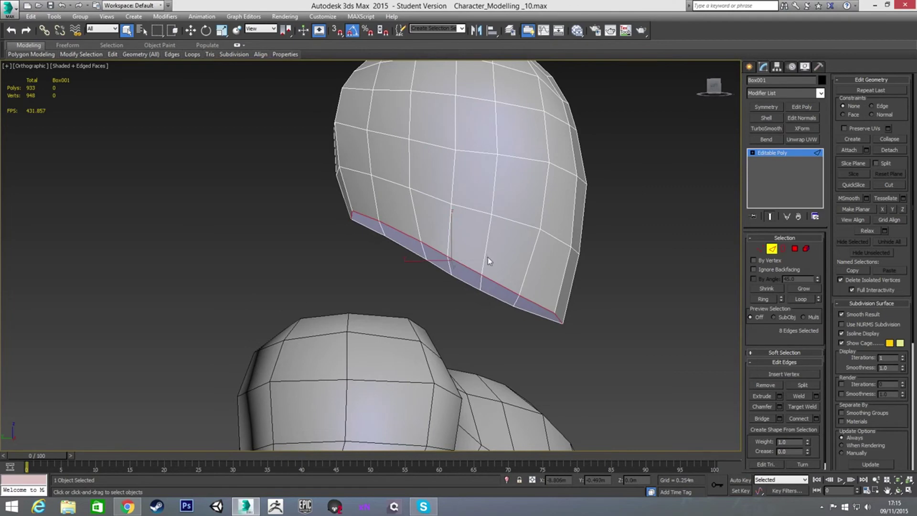
In the side view, move the vertical edge loop nearest the face forward, and slide the loop behind it forward with the Edge constraint.
key("l")
scroll(480, 244, "down", 3)
double_click(484, 228)
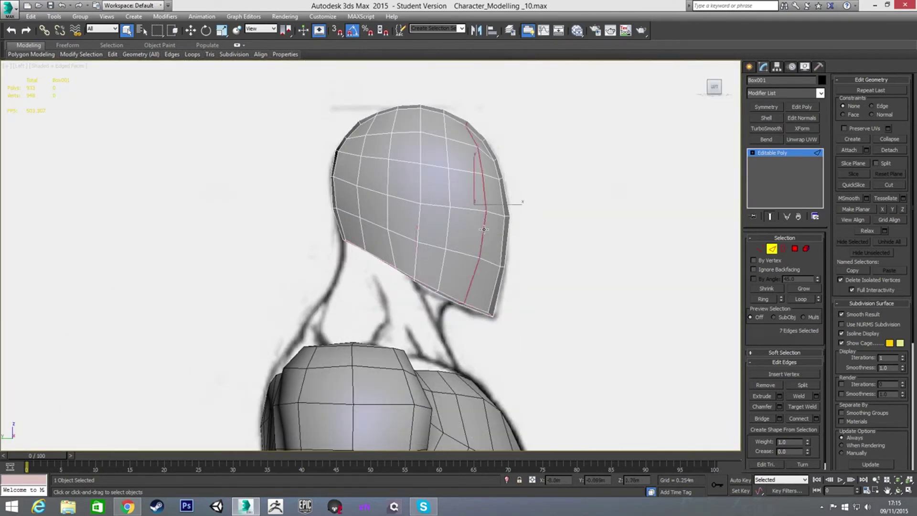
key("w")
left_click_drag(499, 206, 504, 208)
double_click(448, 196)
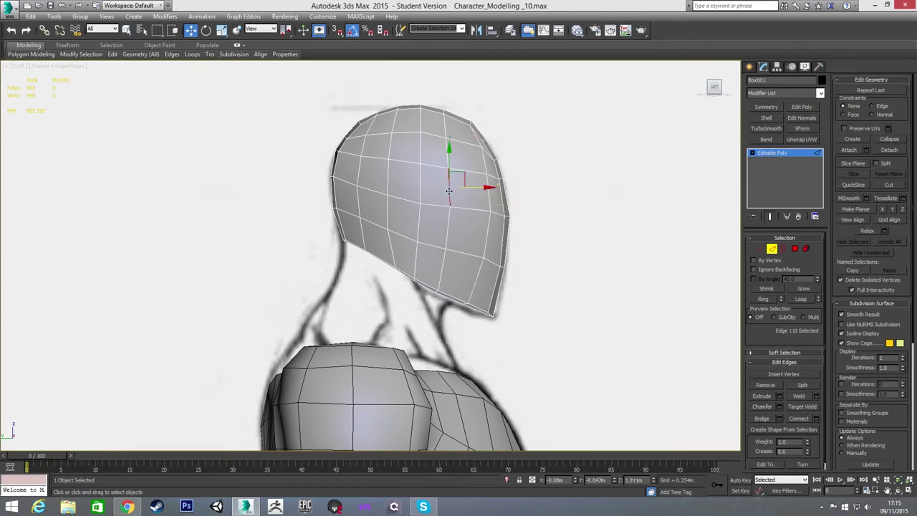
left_click_drag(469, 193, 483, 201)
Connect the ring of edges in the widened gap at the middle of the head to add a vertical edge loop.
left_click(440, 135)
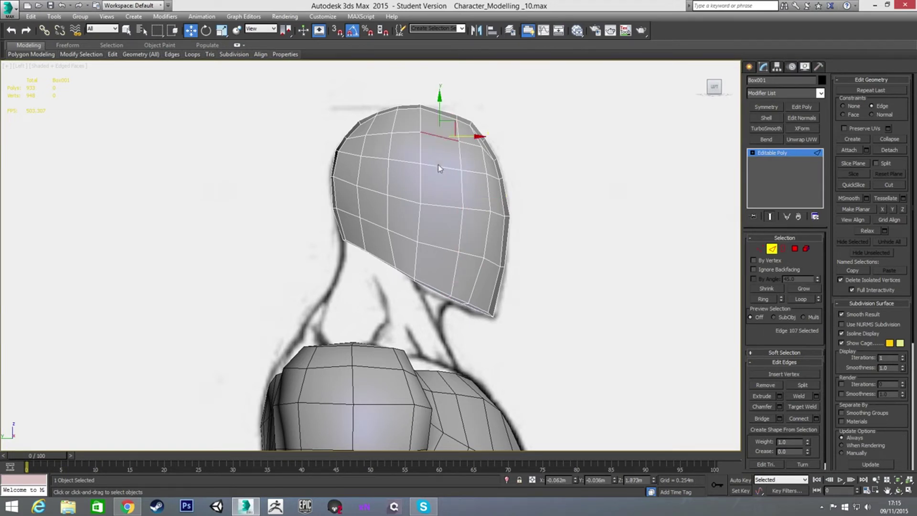
left_click(439, 167, "shift")
key("ctrl+shift+e")
Turn off the end-result display and raise the new loop's two top vertices to round the crown in the side view.
key("1")
left_click(437, 288)
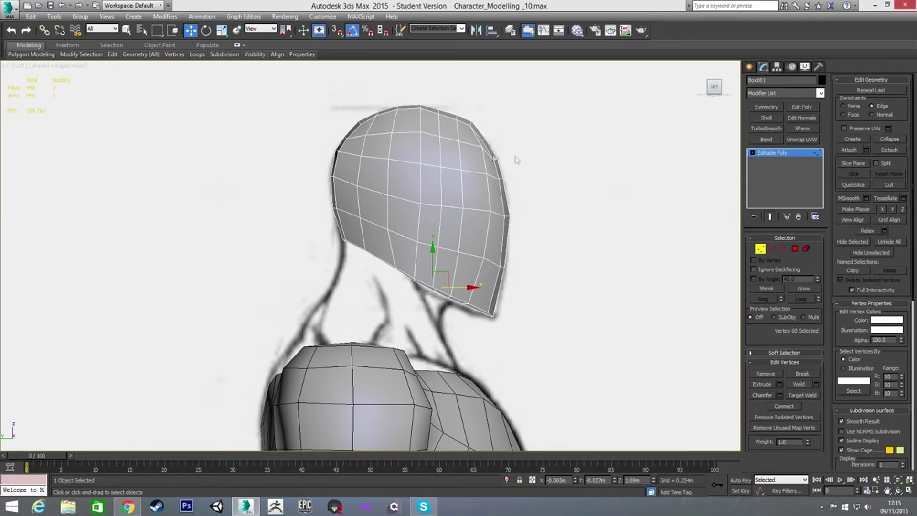
left_click(770, 216)
left_click_drag(436, 104, 445, 122)
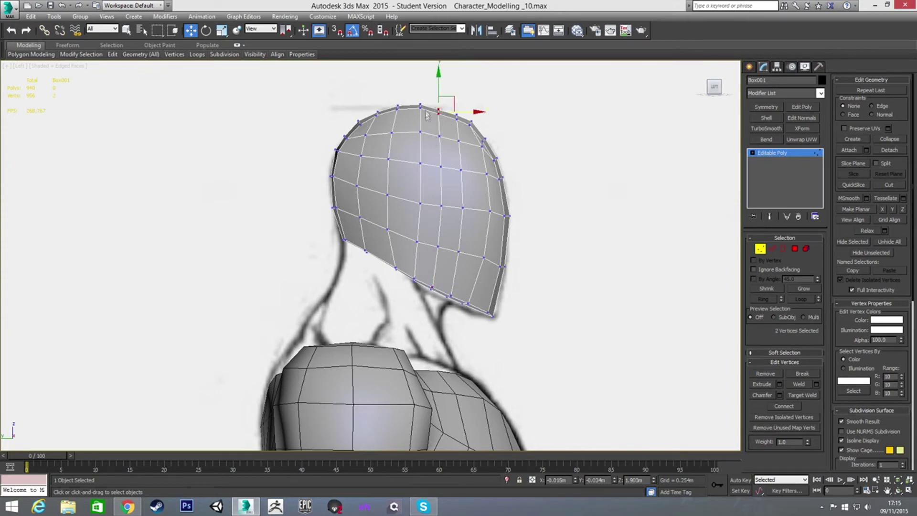
left_click_drag(439, 103, 440, 100)
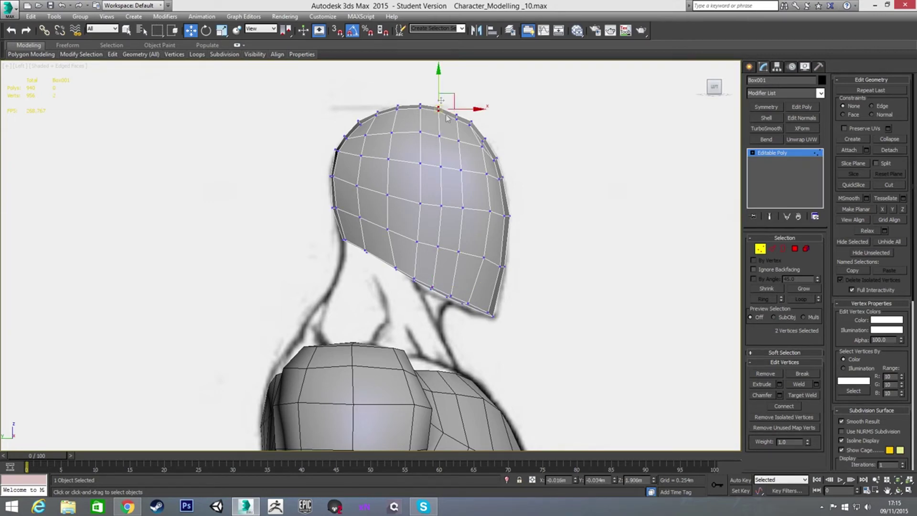
scroll(440, 101, "up", 5)
left_click_drag(461, 87, 460, 85)
Lower the vertices in the front half of the row just above the jawline to even out the polygons.
scroll(474, 105, "down", 3)
left_click(460, 97)
left_click_drag(494, 102, 489, 81)
left_click(471, 127)
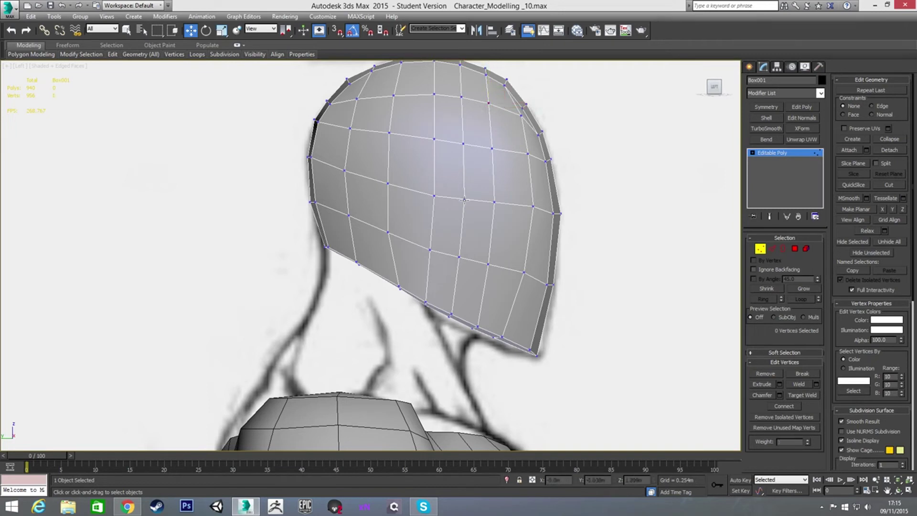
left_click(457, 257)
left_click_drag(459, 230, 498, 280)
left_click_drag(490, 240, 490, 247)
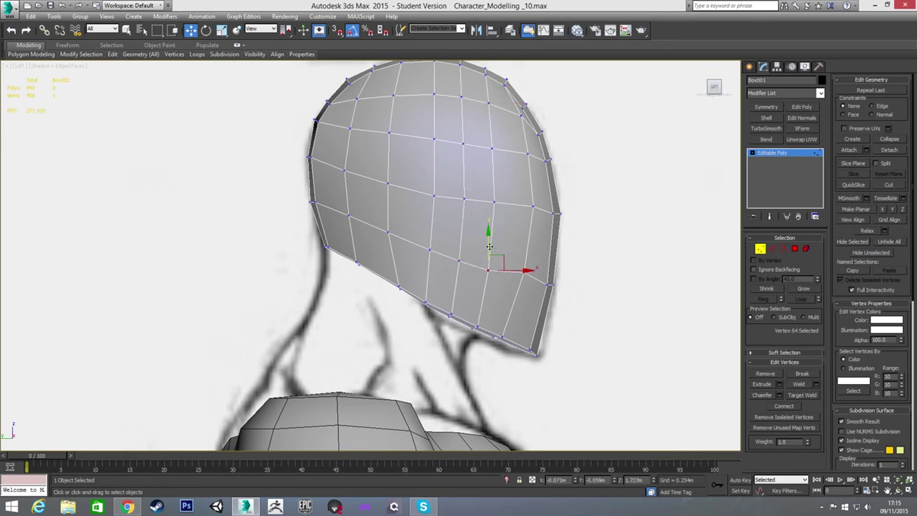
left_click(524, 280)
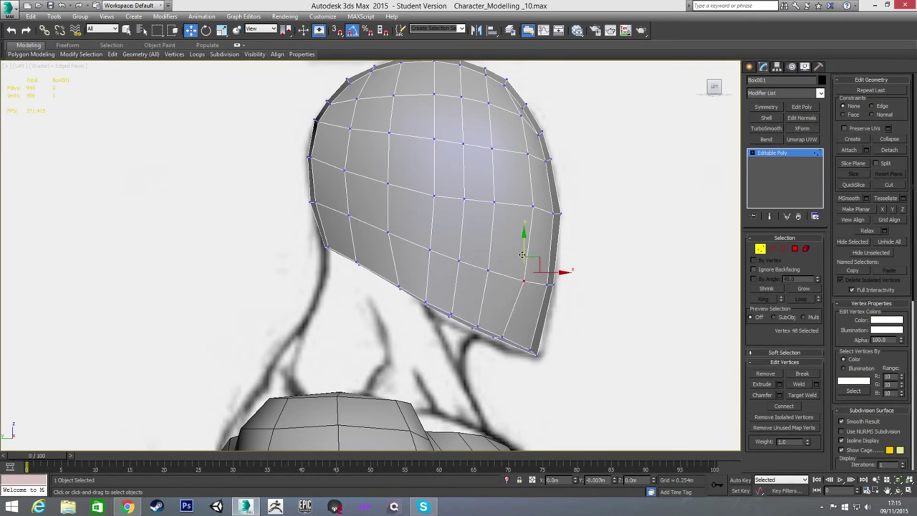
Adjust the height of the front jawline vertices in the side view to smooth the lower edge toward the chin.
middle_click_drag(506, 292, 542, 247)
left_click_drag(483, 259, 524, 292)
left_click_drag(510, 256, 511, 261)
left_click(538, 292)
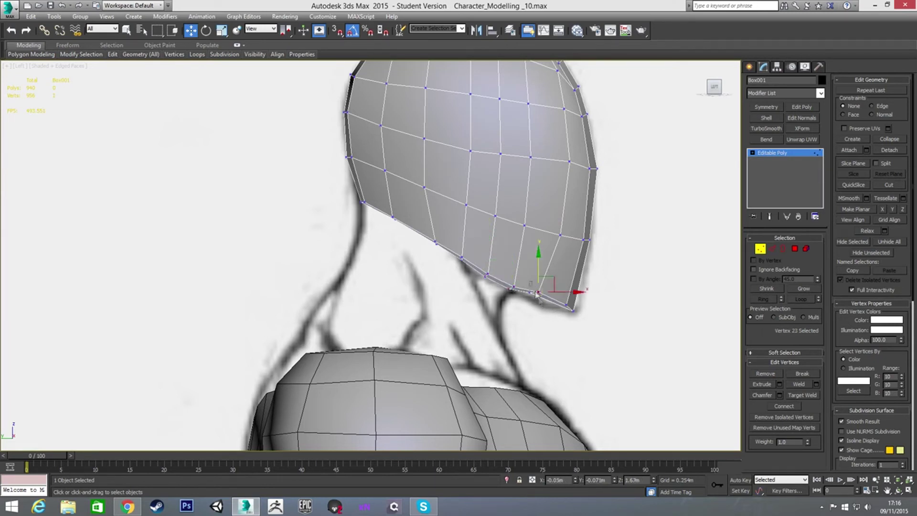
left_click_drag(533, 284, 534, 265)
left_click(452, 285)
scroll(452, 268, "down", 3)
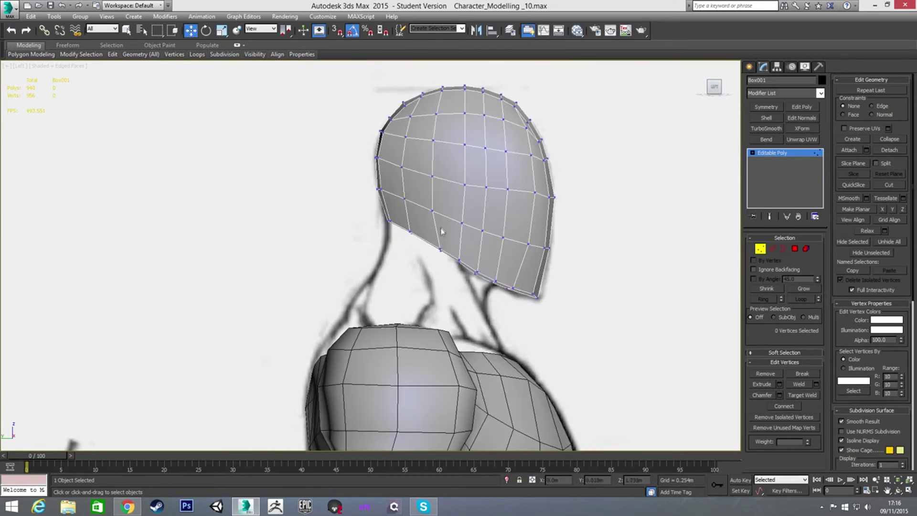
In the top view, select the five side vertices of the added loop and move them slightly outward.
key("f")
middle_click_drag(459, 217, 475, 289, "alt")
key("t")
scroll(447, 265, "up", 10)
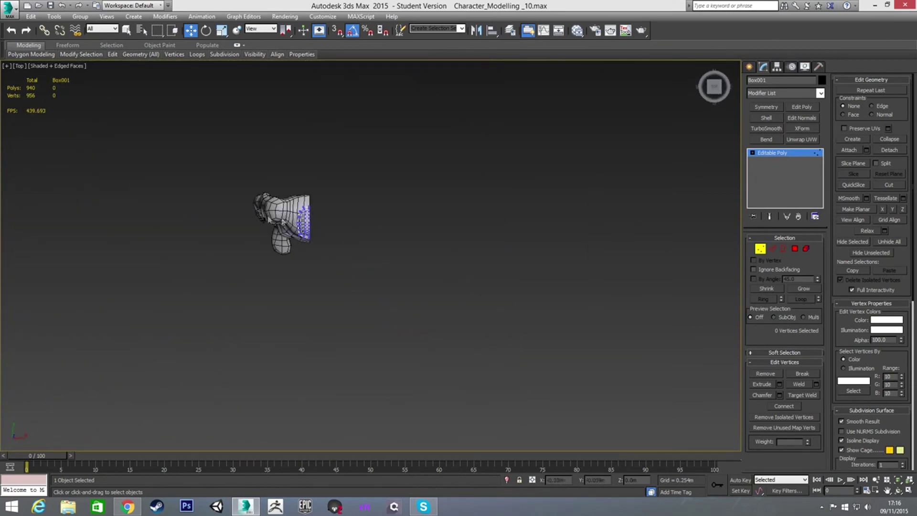
scroll(386, 265, "up", 3)
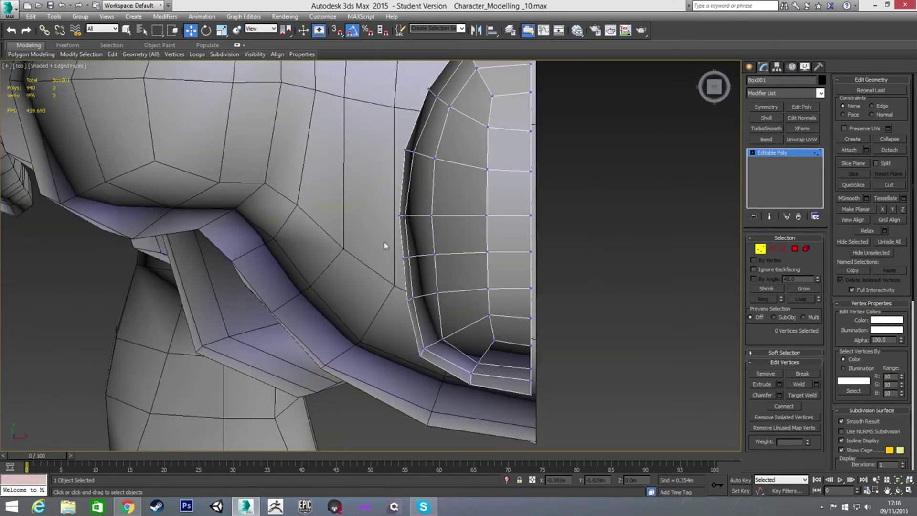
left_click_drag(459, 284, 457, 283)
key("alt+x")
left_click(428, 240, "alt")
left_click(434, 253, "ctrl")
key("alt+x")
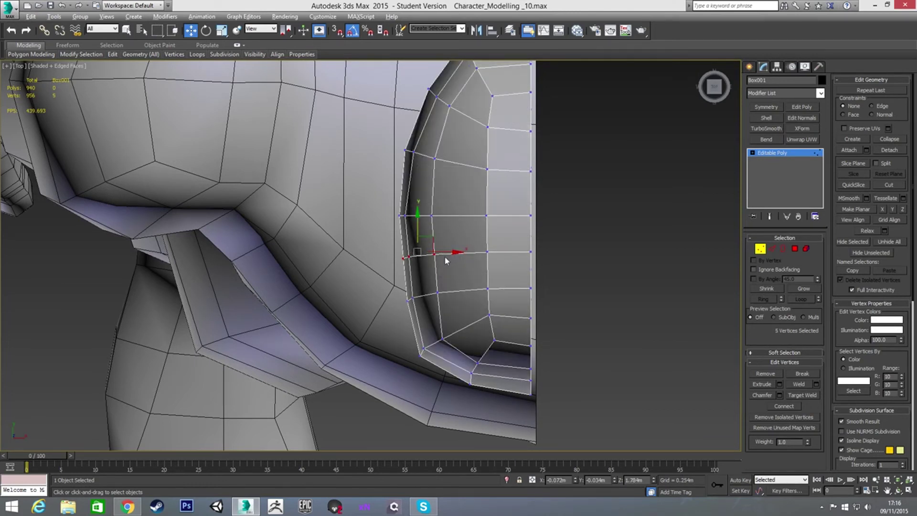
left_click_drag(444, 252, 440, 254)
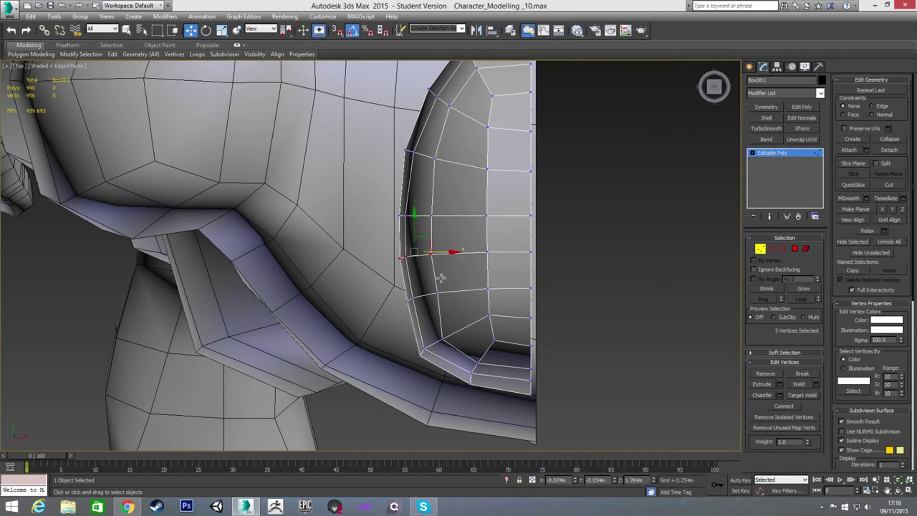
Move the side vertices of the next loop toward the face outward in the top view, and switch to edge editing in the side view.
key("alt+x")
key("alt+x")
left_click_drag(460, 308, 445, 292)
key("2")
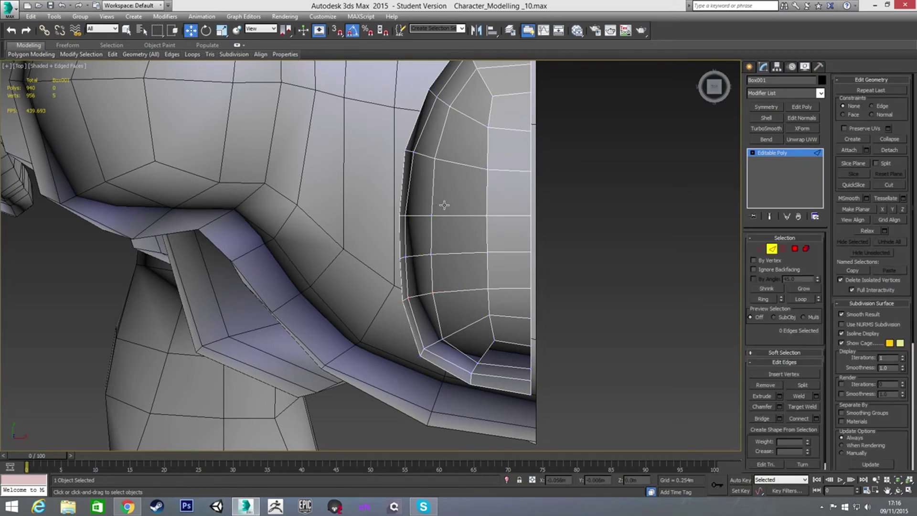
key("l")
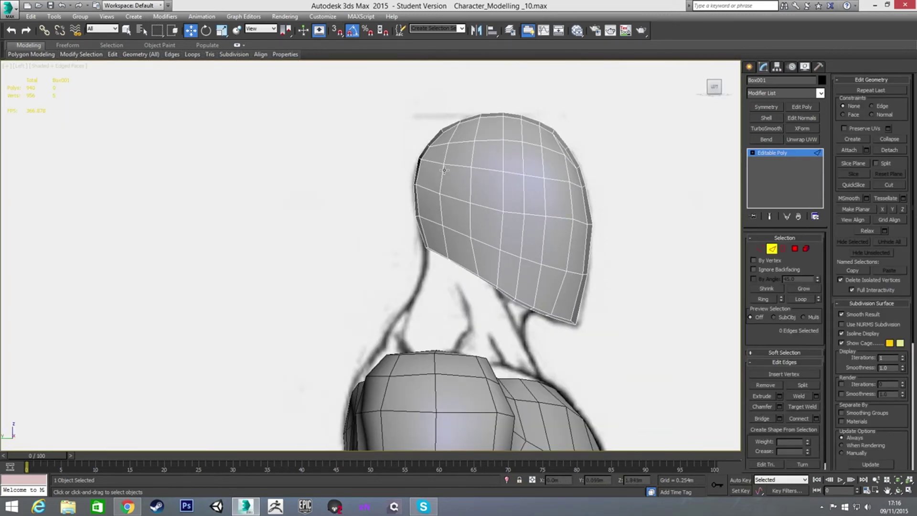
Move the rear vertical edge loop toward the back of the head and adjust two outline vertices at the back of the crown.
double_click(442, 170)
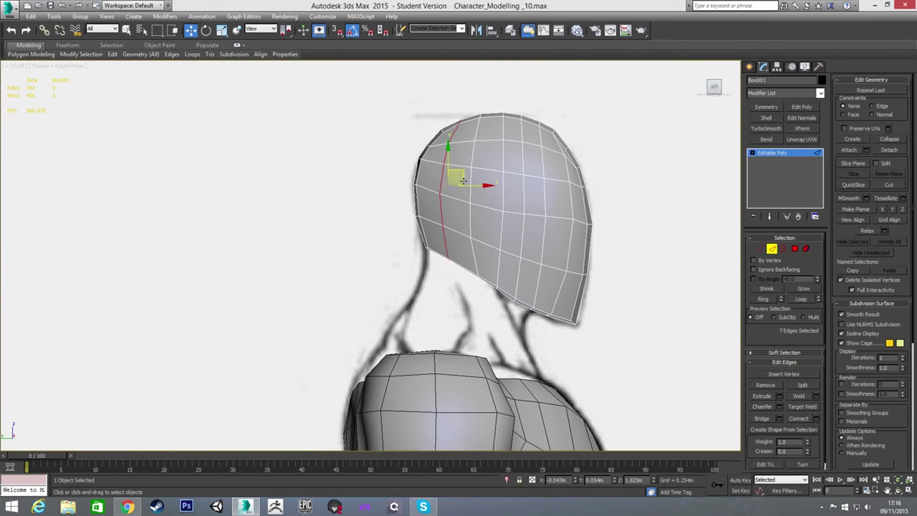
left_click_drag(470, 185, 462, 185)
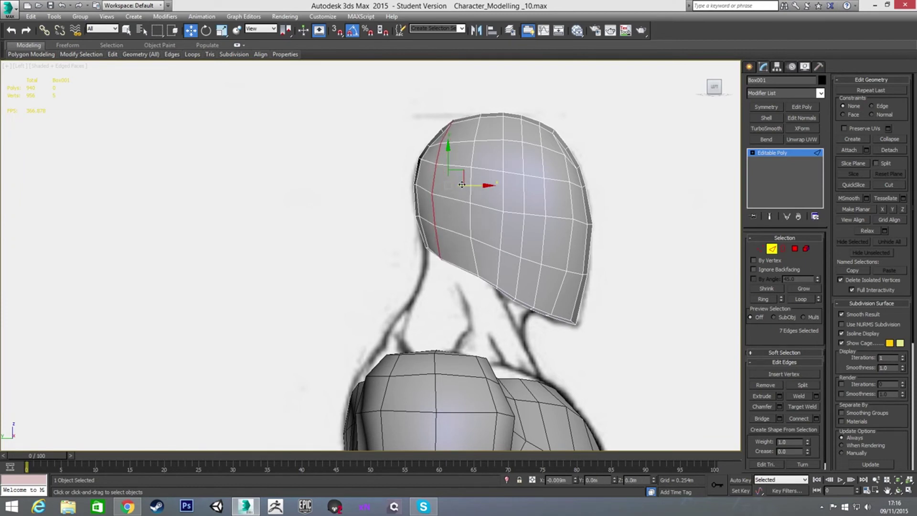
scroll(444, 148, "up", 2)
key("1")
mouse_move(431, 121)
left_mouse_down()
mouse_move(449, 141)
mouse_move(460, 130)
mouse_move(444, 150)
mouse_move(430, 137)
left_mouse_up()
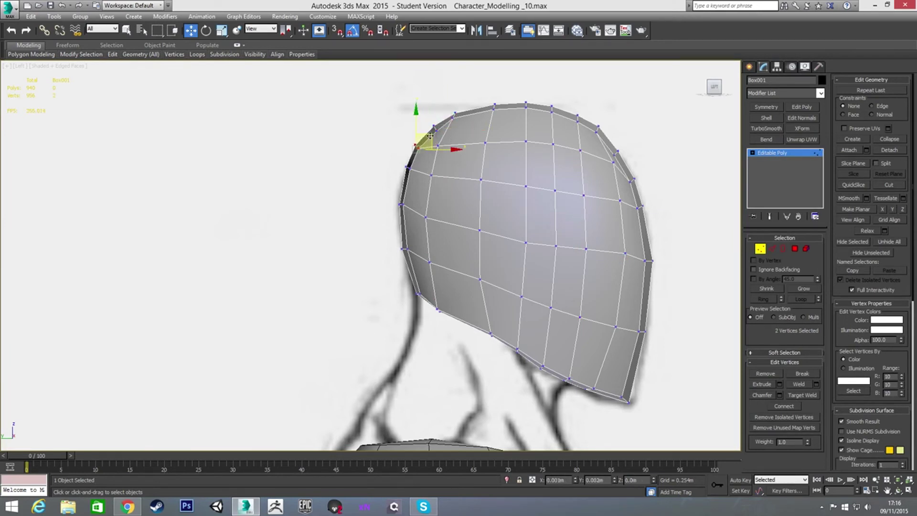
Slide the next vertical edge loop toward the back of the head with the Edge constraint and realign its top vertices with the crown outline.
key("2")
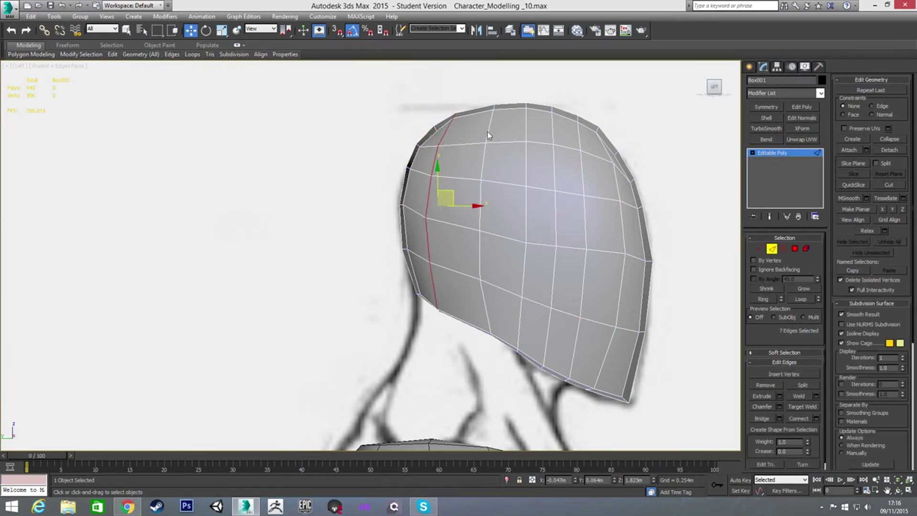
double_click(487, 132)
key("shift+x")
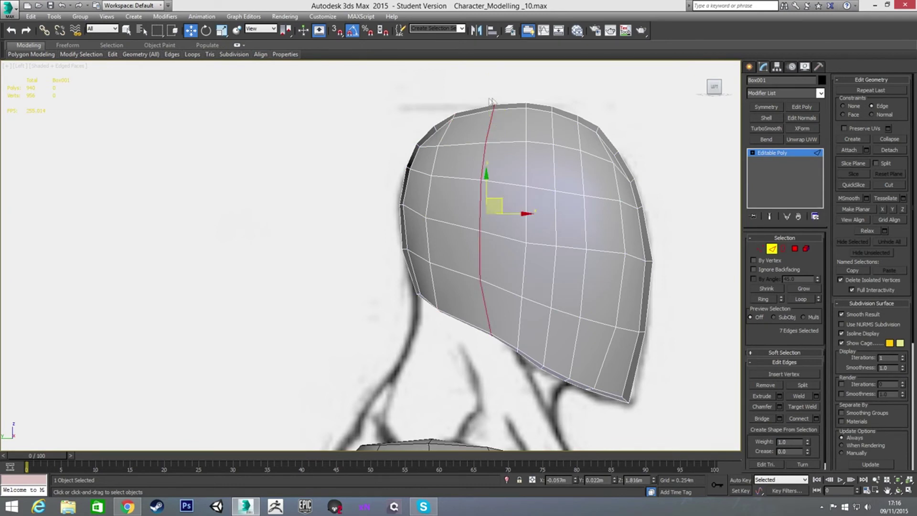
left_click_drag(511, 204, 494, 217)
left_click(479, 124)
left_click(461, 96)
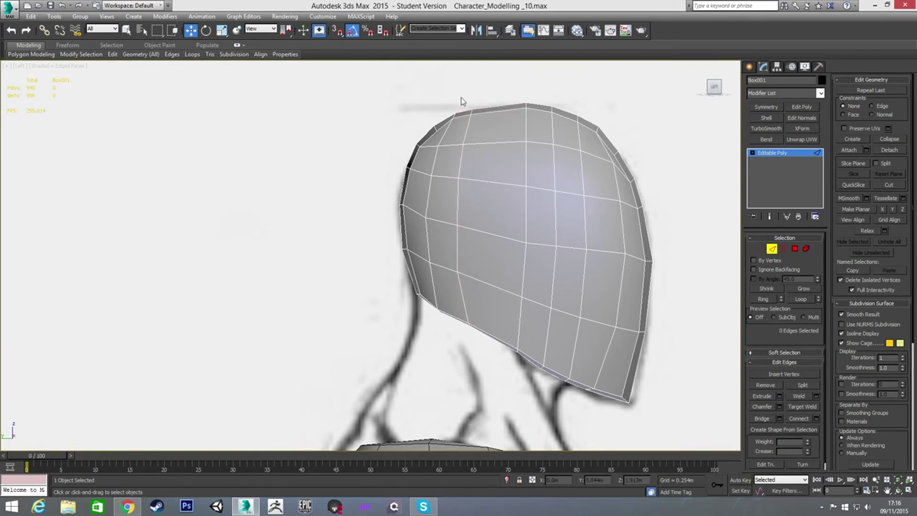
key("1")
left_click_drag(460, 101, 491, 96)
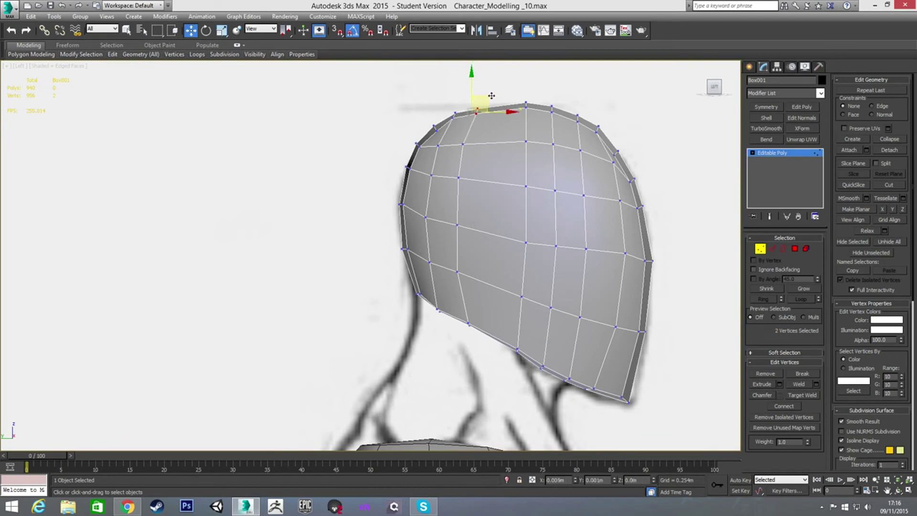
left_click(487, 139)
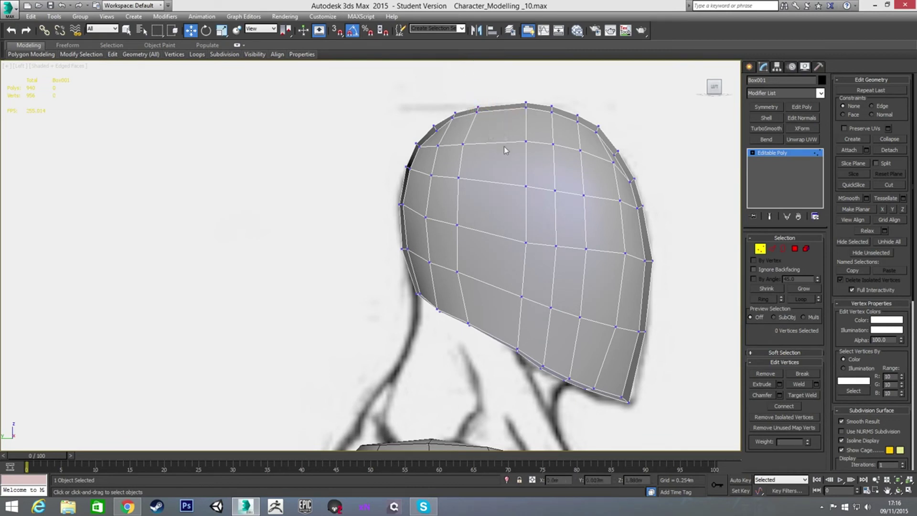
left_click(467, 325)
Insert a vertical edge loop across the wide polygons behind the head's middle and align its top and bottom vertices with the outline.
key("2")
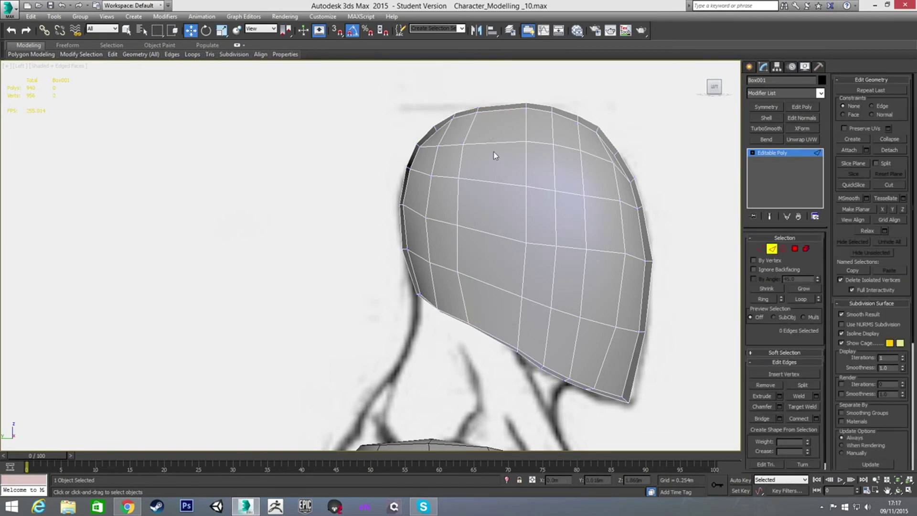
left_click(493, 145)
left_click(492, 184, "shift")
key("ctrl+shift+e")
key("1")
mouse_move(495, 102)
left_mouse_down()
mouse_move(508, 114)
mouse_move(505, 93)
left_mouse_up()
left_click_drag(484, 323, 504, 346)
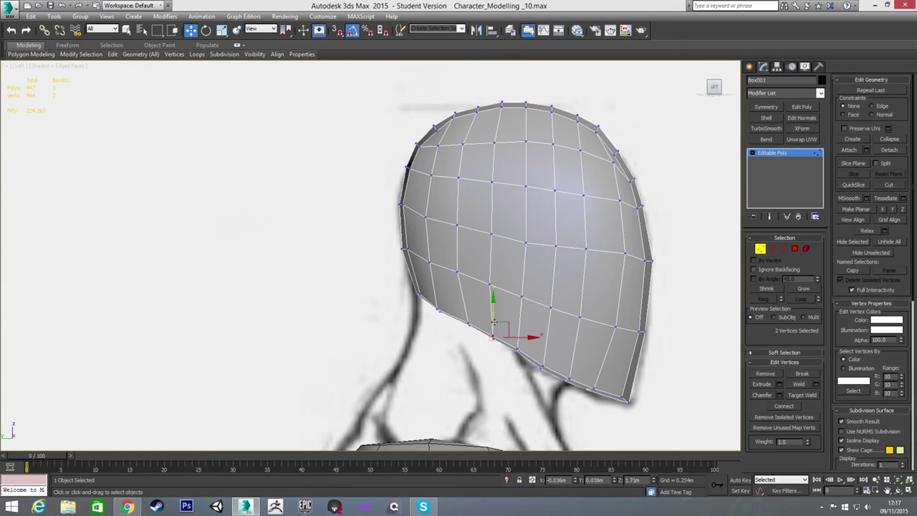
left_click(440, 354)
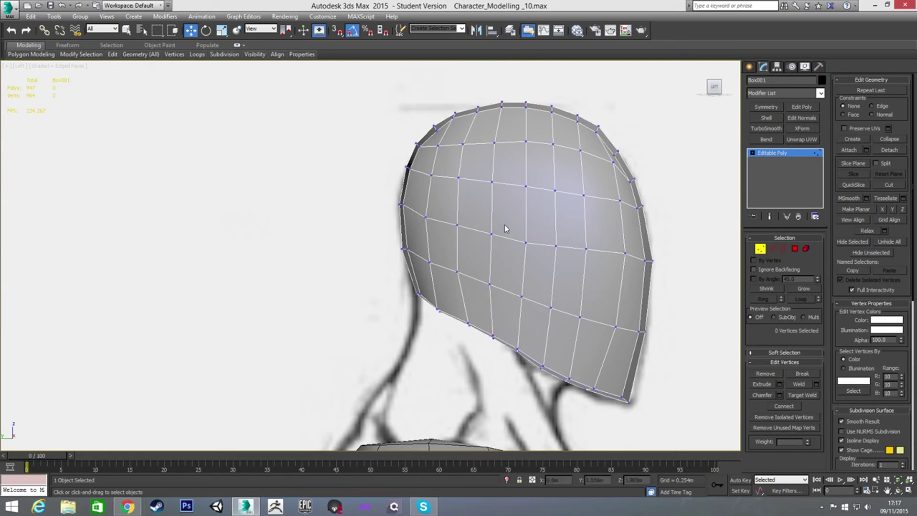
Select the added loop without its edges nearest the centre seam and move it slightly outward in the see-through top view.
key("2")
double_click(491, 200)
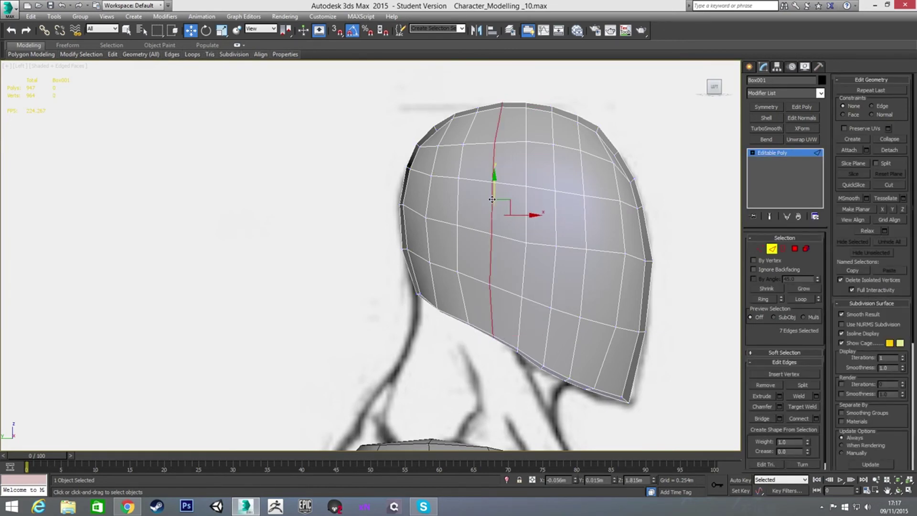
key("t")
middle_click_drag(454, 206, 480, 253)
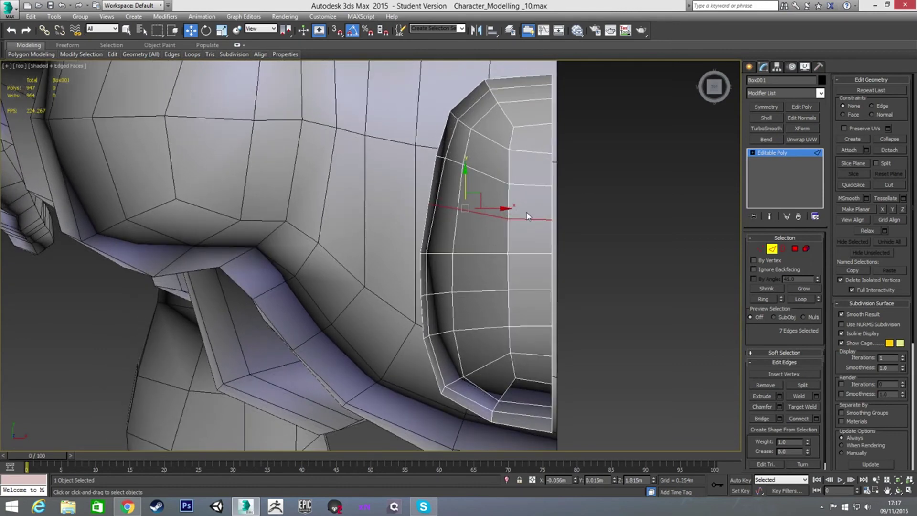
key("alt+x")
left_click(547, 218, "alt")
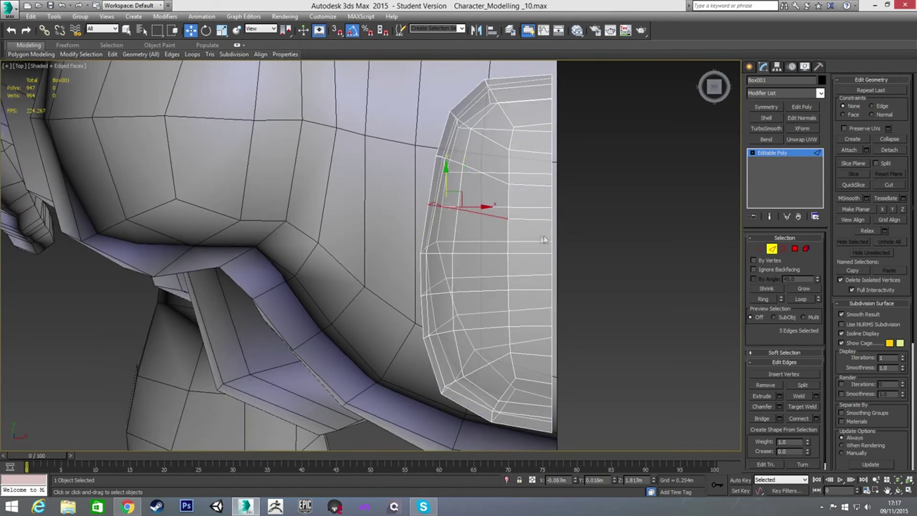
left_click_drag(478, 208, 474, 207)
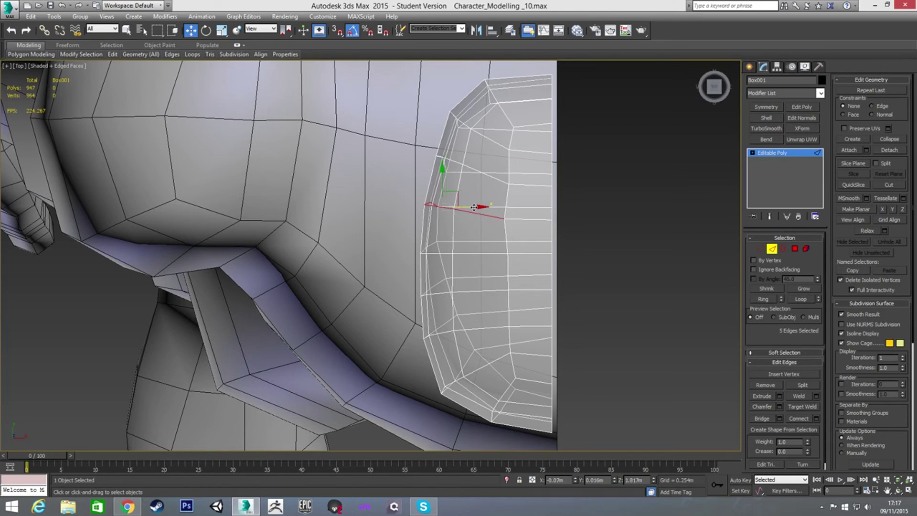
Adjust the vertices in the rear half of the row beside the centre seam in the top view to even out its curve.
key("1")
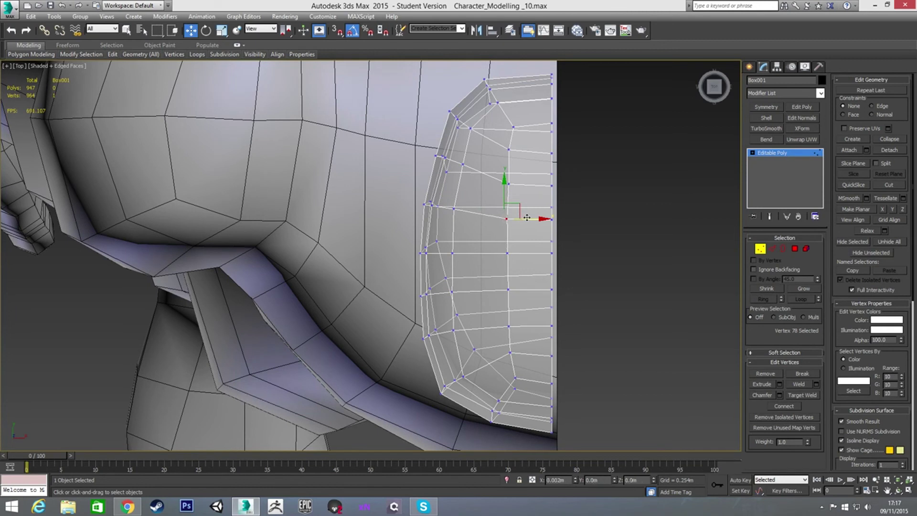
left_click_drag(526, 218, 520, 217)
left_click(509, 184)
left_click_drag(527, 183, 512, 155)
left_click(508, 149)
left_click(520, 124)
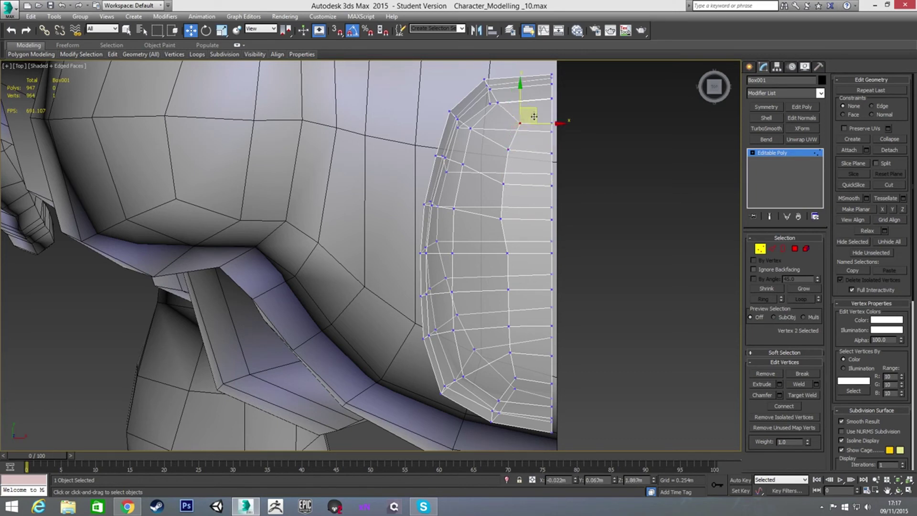
left_click_drag(523, 102, 523, 106)
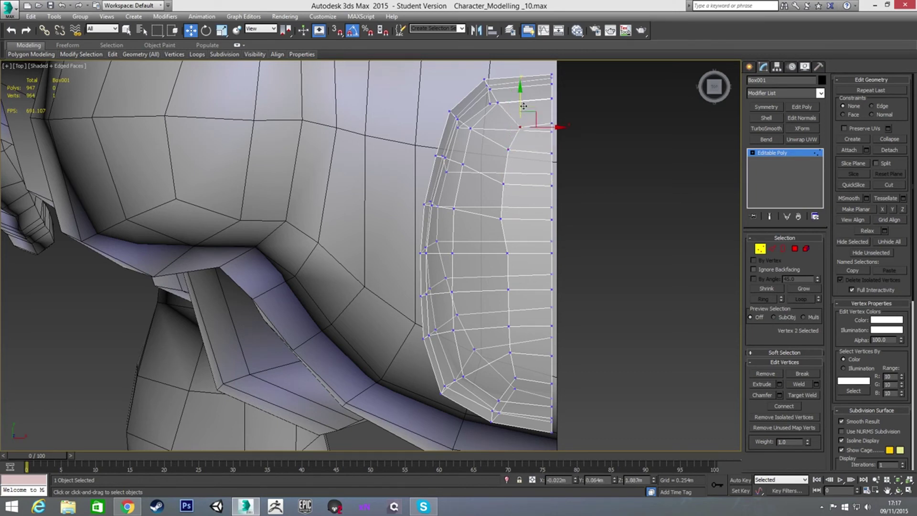
Move the vertices in the front half of the row beside the centre seam slightly outward in the top view.
left_click(508, 253)
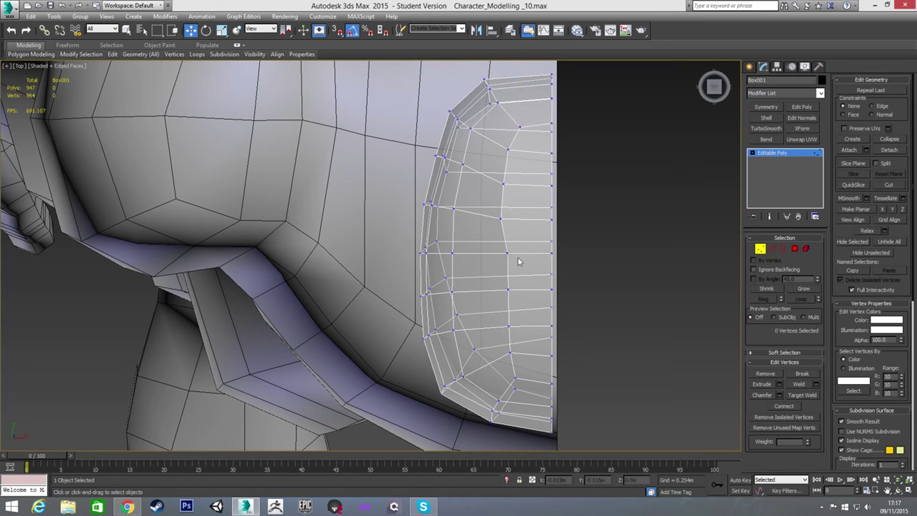
left_click_drag(535, 252, 526, 253)
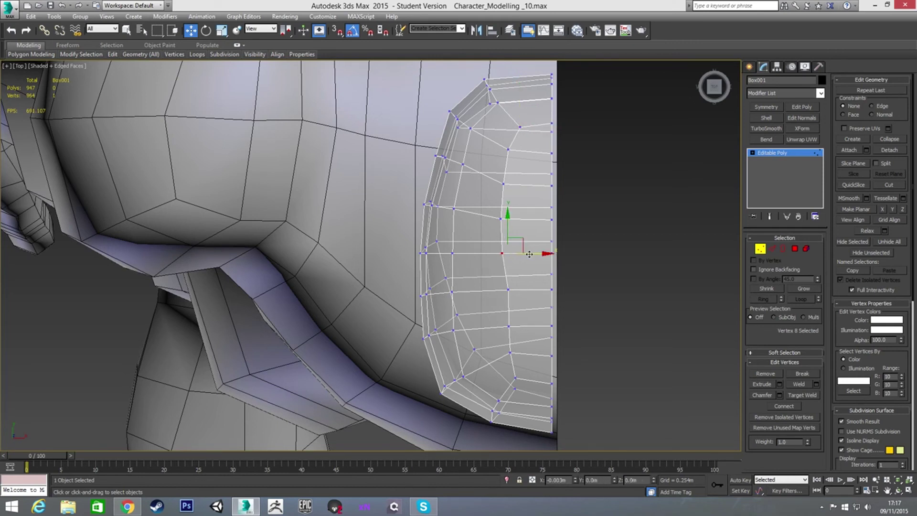
left_click(509, 290)
left_click_drag(529, 289, 525, 290)
left_click(508, 327)
left_click_drag(532, 326, 527, 329)
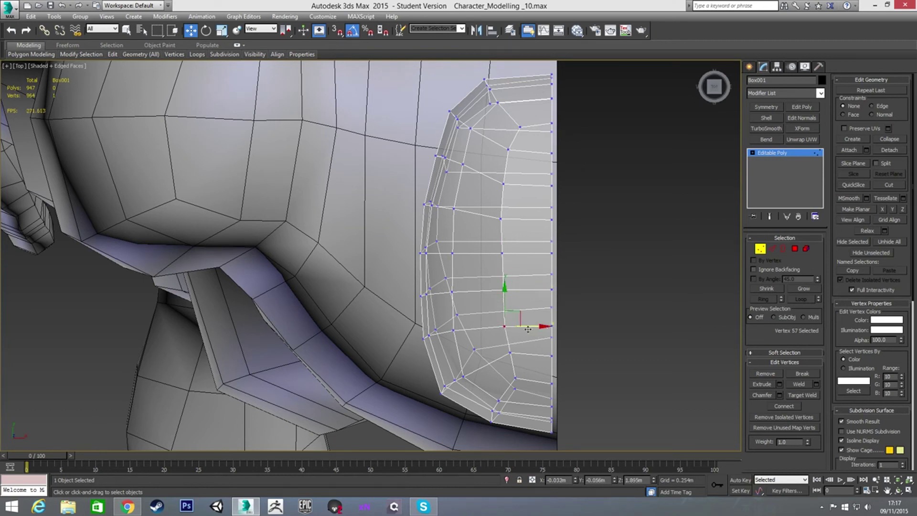
left_click(509, 352)
left_click_drag(532, 352, 532, 352)
left_click(516, 379)
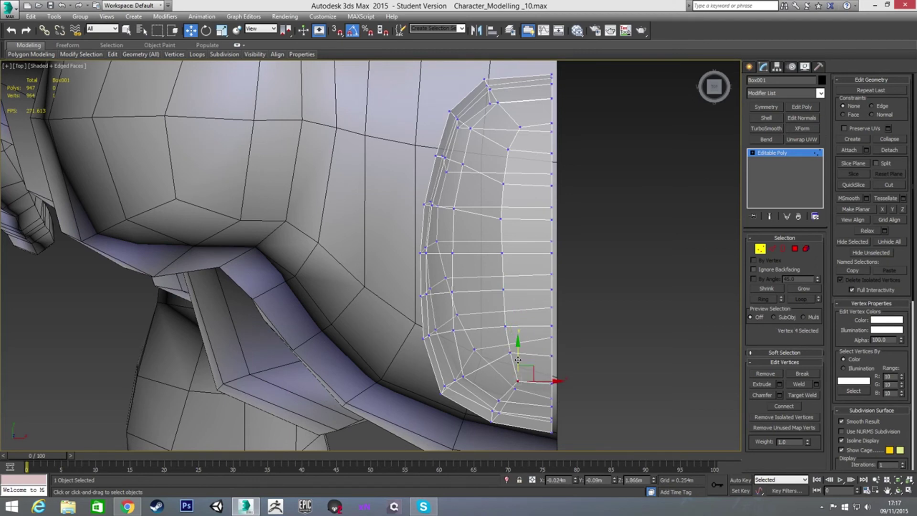
In the side view, move the vertex just behind the face's foremost outline point slightly back and down.
middle_click_drag(498, 333, 609, 149)
middle_click_drag(552, 318, 576, 242)
scroll(576, 242, "down", 2)
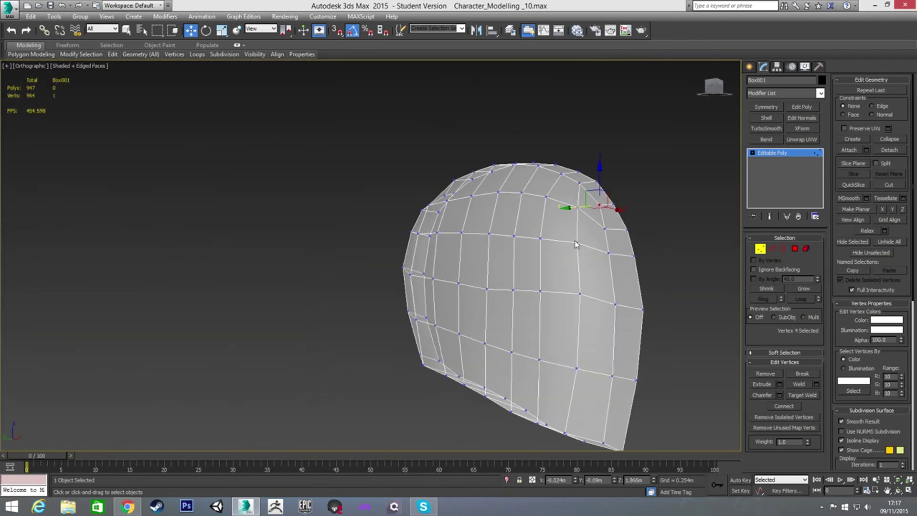
key("l")
left_click(638, 241)
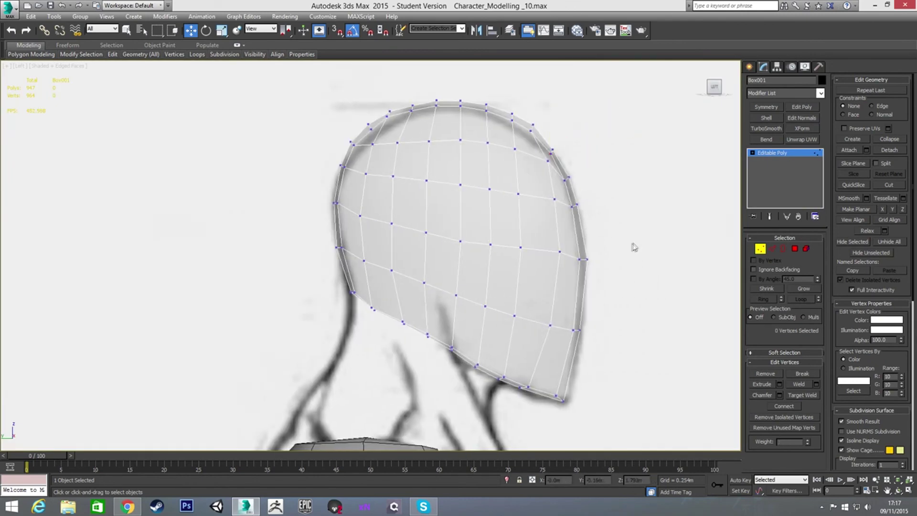
middle_click_drag(635, 246, 606, 231)
scroll(592, 225, "up", 2)
scroll(590, 230, "down", 5)
scroll(571, 233, "up", 3)
scroll(518, 249, "up", 2)
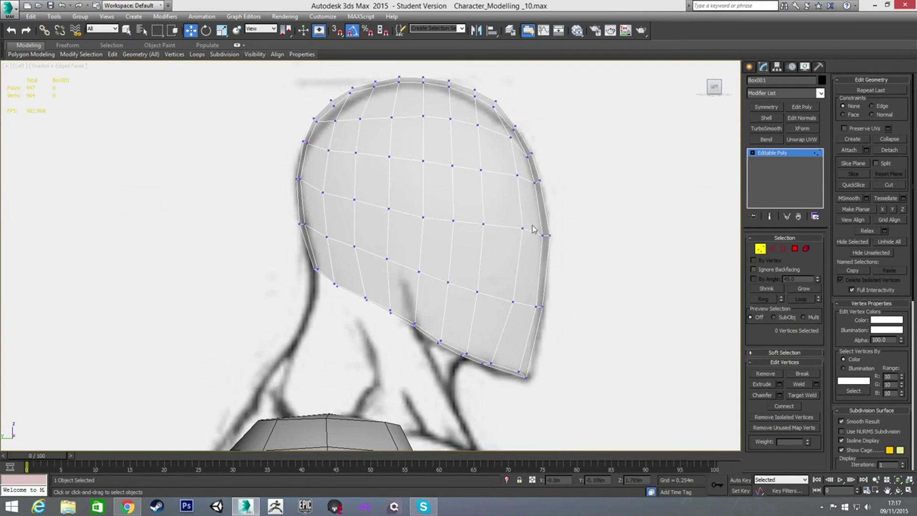
left_click_drag(534, 224, 562, 236)
left_click(513, 247)
left_click(522, 228)
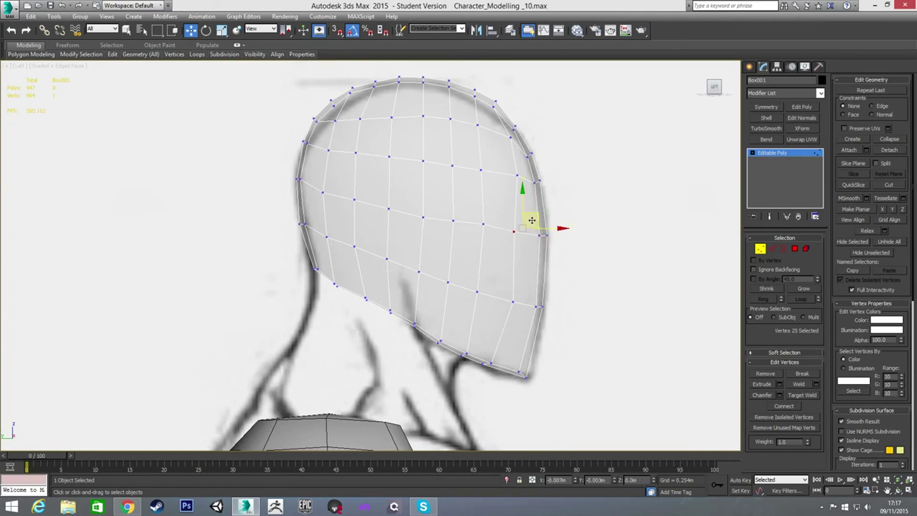
left_click(514, 237)
Select the eight polygons along the underside of the half head and delete them to open the neck area.
middle_click_drag(514, 237, 540, 270, "alt")
key("2")
scroll(490, 251, "down", 5)
middle_click_drag(487, 251, 441, 249, "alt")
key("4")
middle_click_drag(481, 294, 497, 263, "alt")
left_click(497, 262)
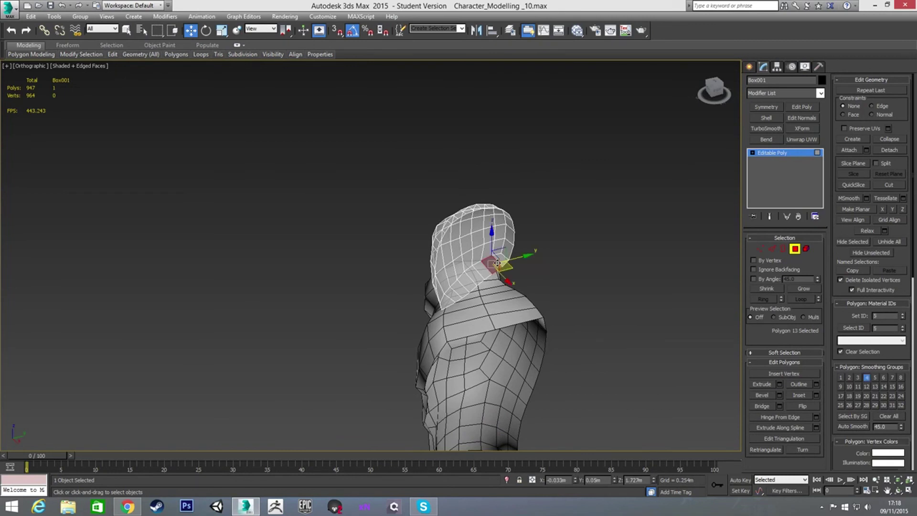
key("q")
scroll(497, 262, "up", 5)
left_click(511, 251, "ctrl")
left_click(465, 278, "ctrl")
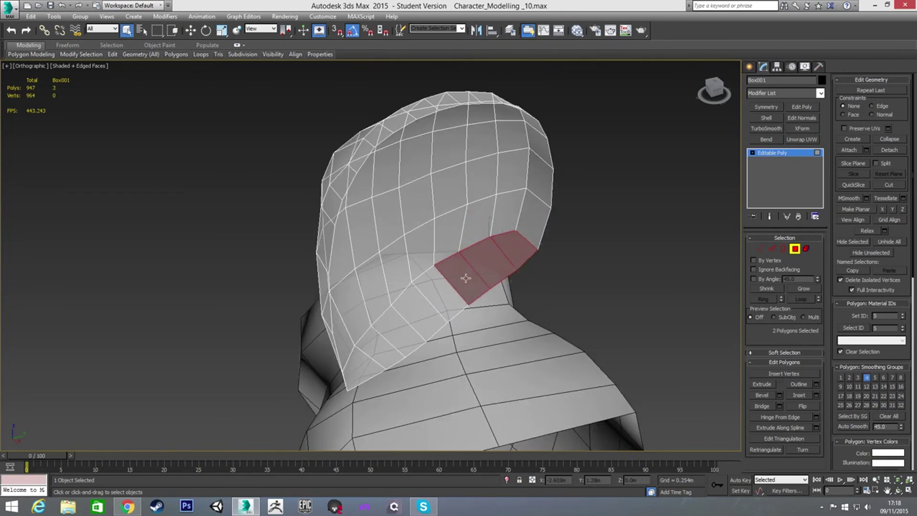
left_click(440, 297, "ctrl")
left_click(419, 321, "ctrl")
left_click(400, 335, "ctrl")
left_click(379, 351, "ctrl")
left_click(381, 360, "ctrl")
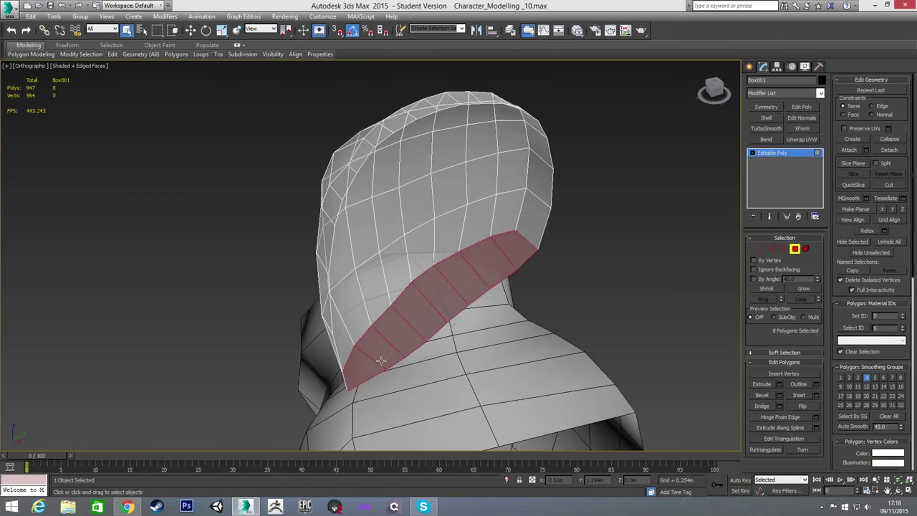
key("Delete")
Move the vertex beside the centre seam at the back of the neck opening toward the seam, and finish editing the head.
key("2")
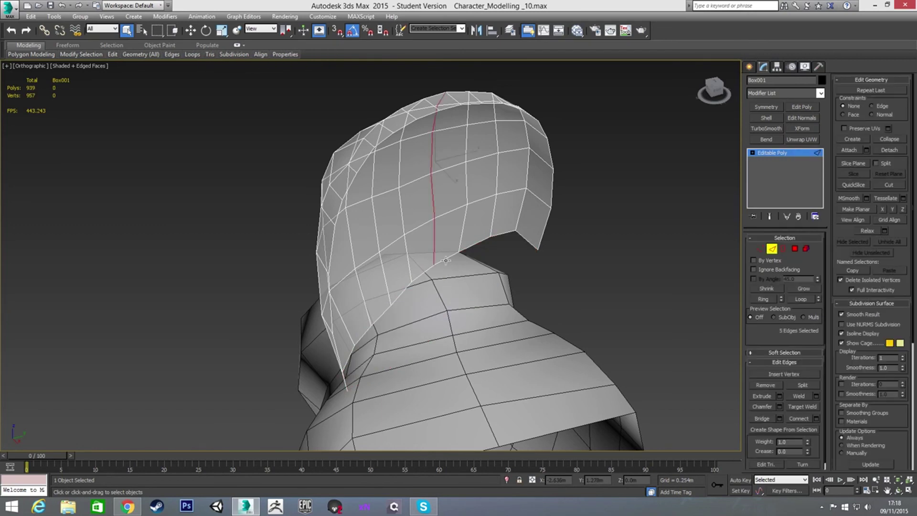
double_click(445, 260)
middle_click_drag(396, 289, 600, 226)
middle_click_drag(444, 253, 518, 241, "alt")
key("1")
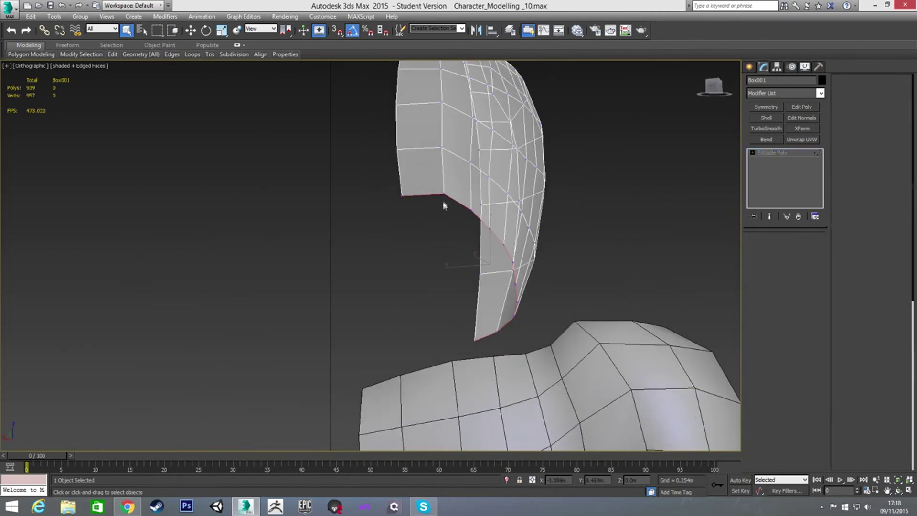
left_click(442, 198)
key("w")
left_click_drag(425, 197, 409, 198)
middle_click_drag(409, 199, 485, 243, "alt")
key("f")
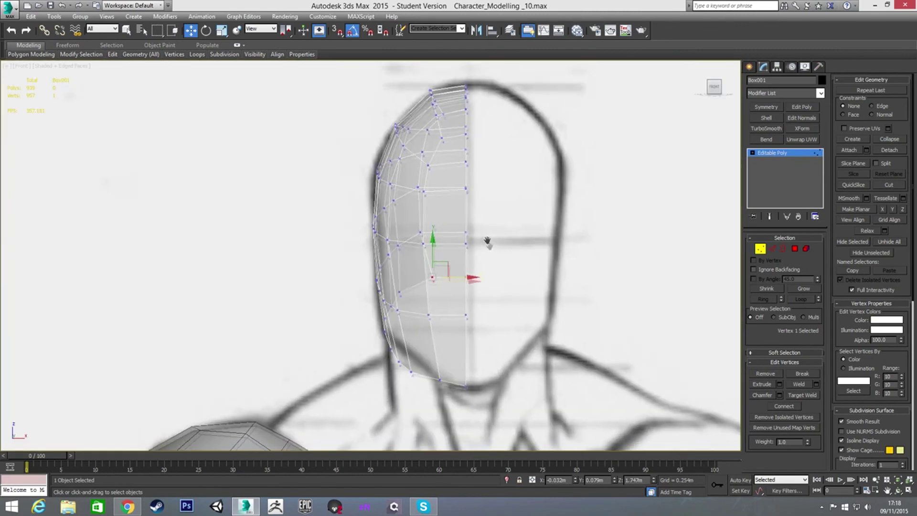
left_click(760, 252)
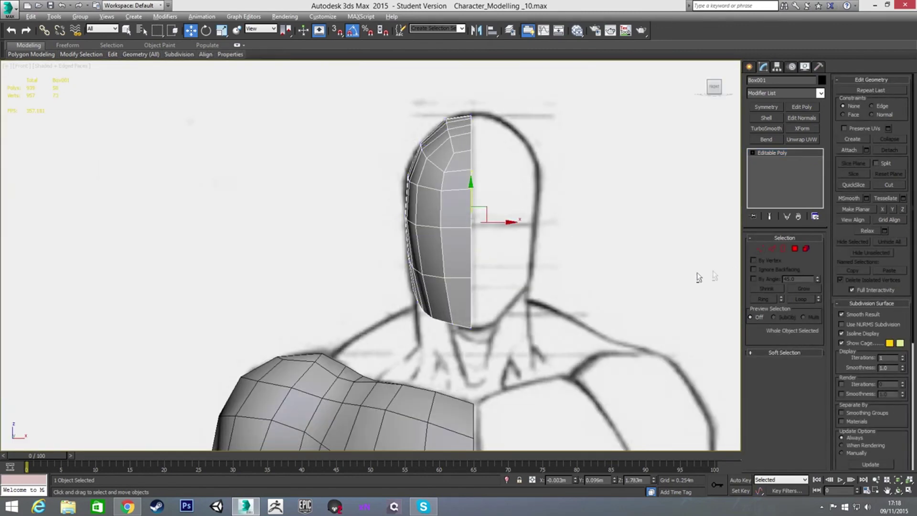
left_click(564, 264)
Examine the open half head together with the body and reference planes from several perspective angles.
mouse_move(447, 252)
middle_mouse_down()
mouse_move(460, 228)
mouse_move(479, 266)
middle_mouse_up()
scroll(459, 228, "down", 4)
key("p")
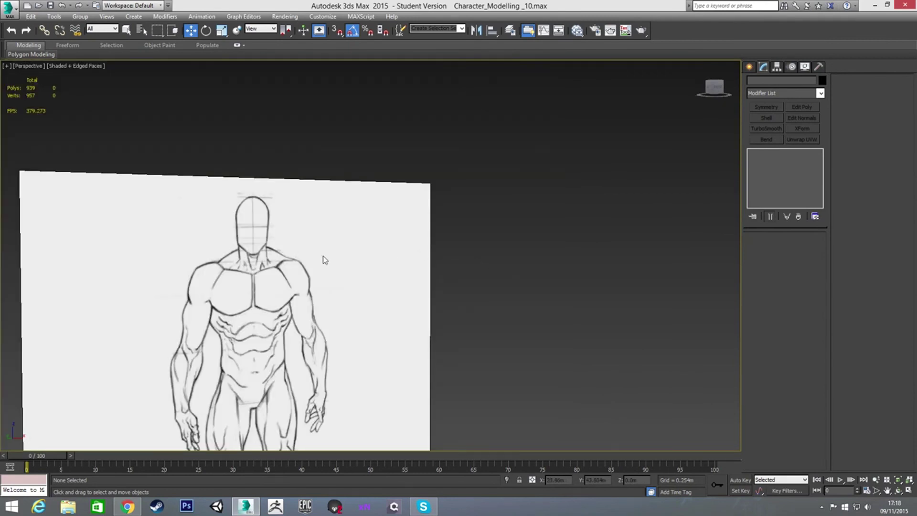
key("z")
scroll(420, 205, "up", 8)
mouse_move(420, 205)
middle_mouse_down("alt")
mouse_move(426, 173)
mouse_move(371, 223)
mouse_move(401, 210)
mouse_move(343, 170)
mouse_move(411, 184)
mouse_move(389, 172)
mouse_move(403, 201)
mouse_move(318, 211)
middle_mouse_up("alt")
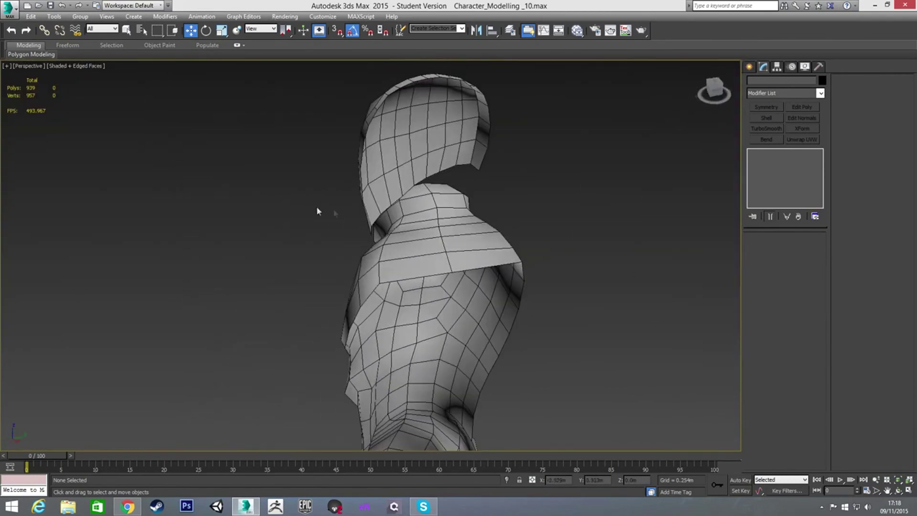
mouse_move(431, 228)
middle_mouse_down("alt")
mouse_move(493, 206)
mouse_move(506, 211)
mouse_move(487, 225)
mouse_move(549, 241)
mouse_move(533, 244)
middle_mouse_up("alt")
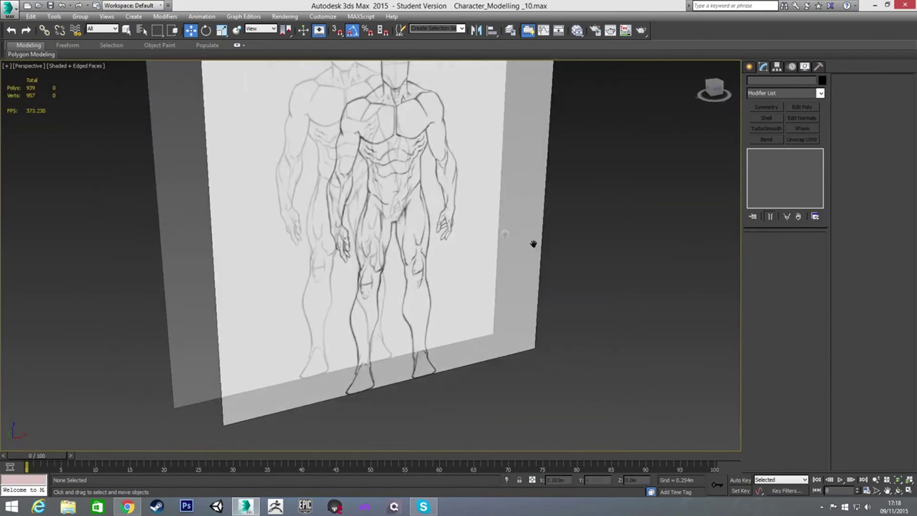
scroll(486, 230, "down", 5)
middle_click_drag(634, 256, 510, 237)
scroll(542, 233, "up", 5)
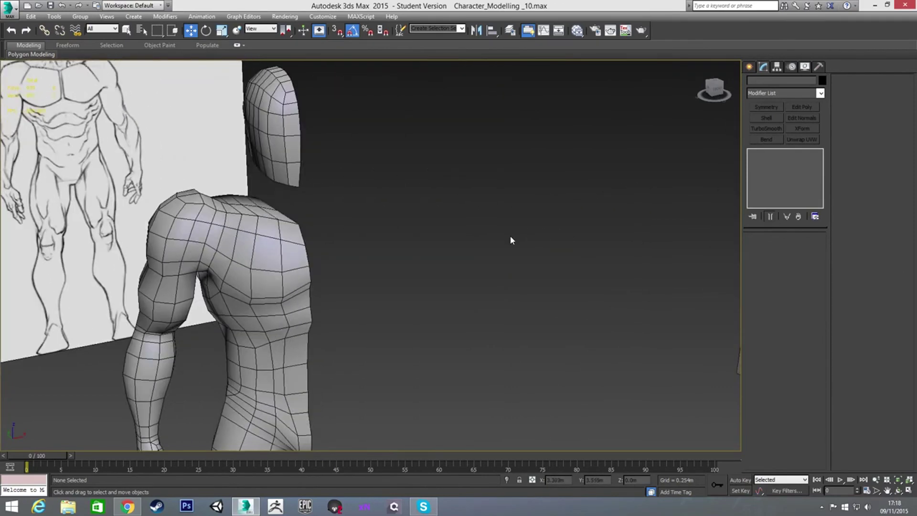
scroll(503, 242, "down", 5)
middle_click_drag(483, 286, 480, 239)
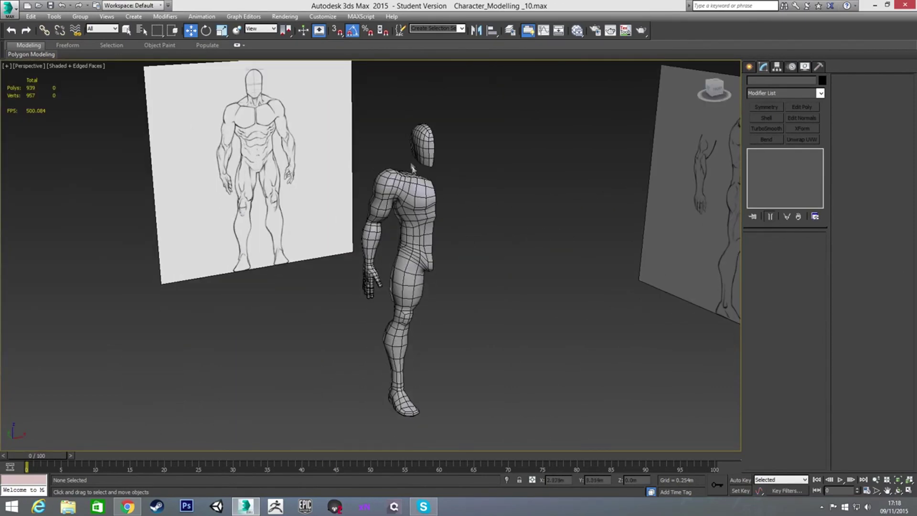